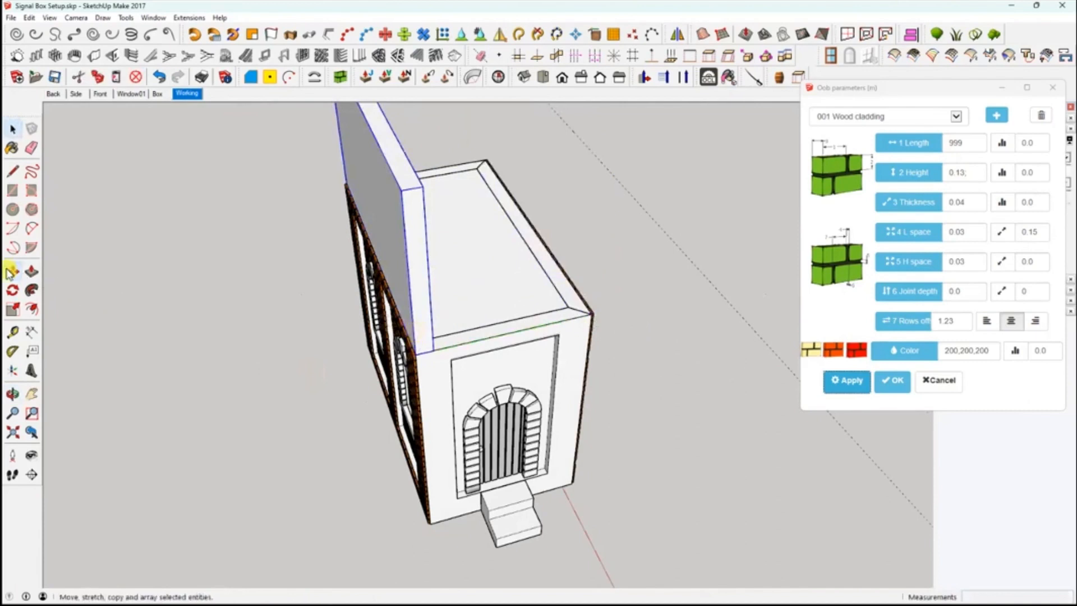
Copy the upper wall slab across the building to the opposite side, aligned with the outer top corner.
left_click(12, 271)
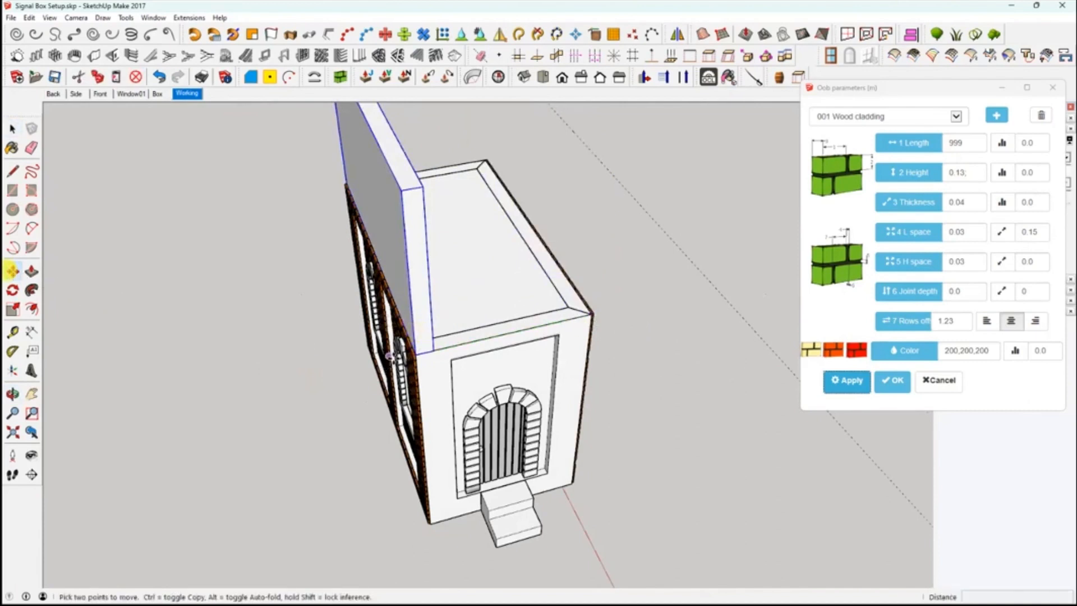
key("ctrl")
left_click(435, 353)
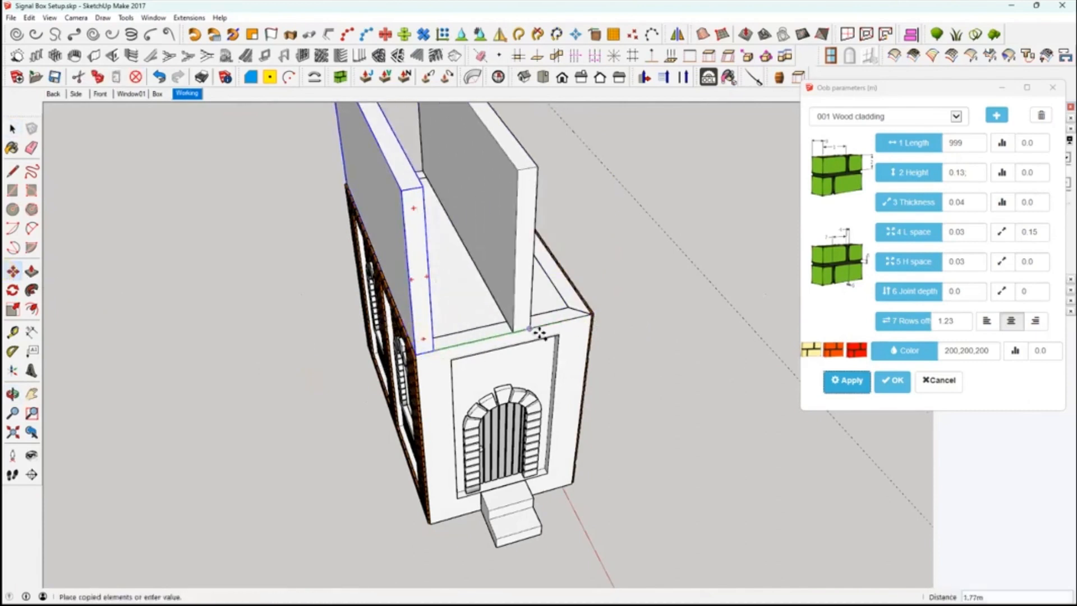
left_click(591, 317)
Measure the thickness of the upper wall slab at its top edge.
middle_click_drag(589, 315, 367, 306)
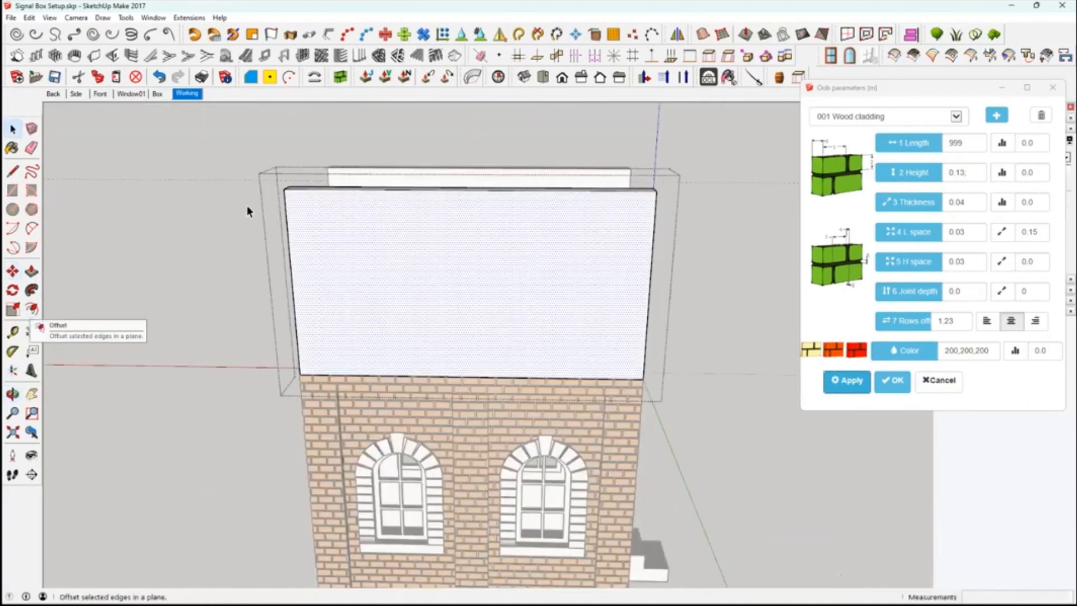
left_click(12, 331)
left_click(311, 369)
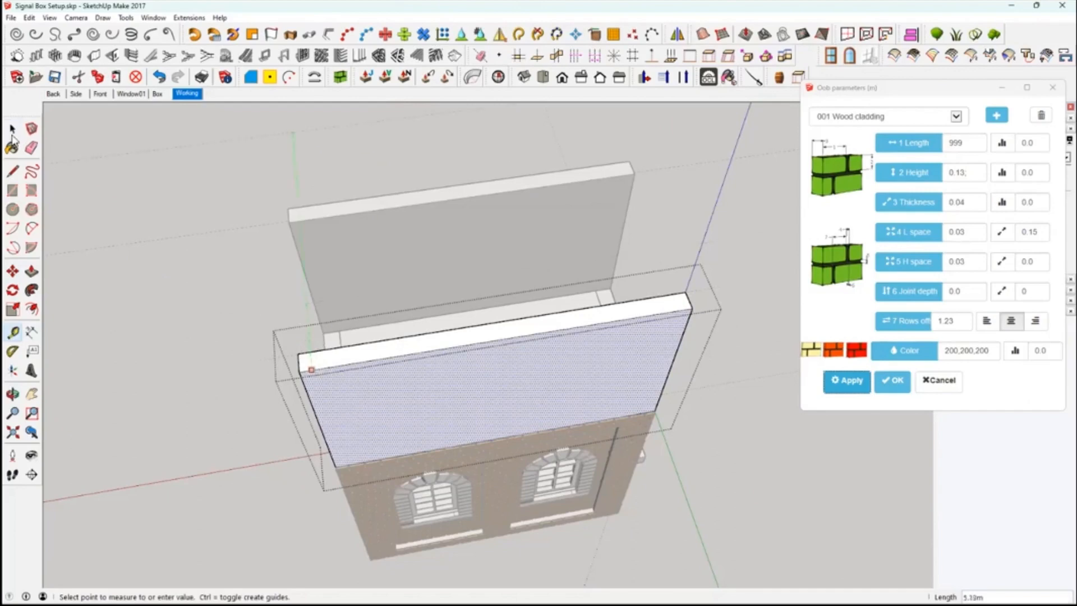
middle_click_drag(402, 382, 392, 326)
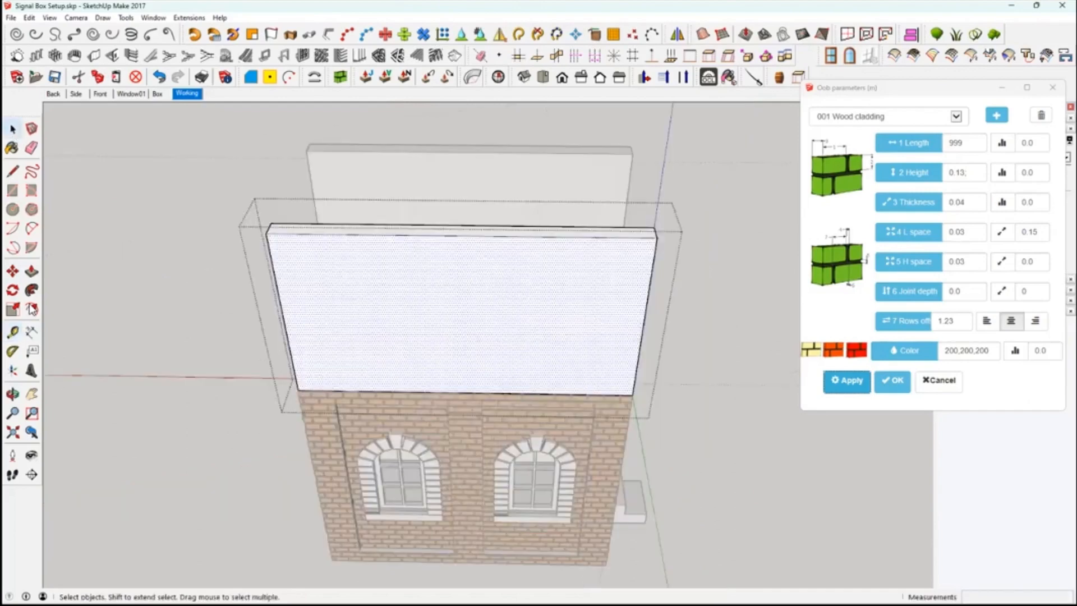
Try offsetting the slab's whole outer face inward by 0.32 m, and undo it.
left_click(31, 309)
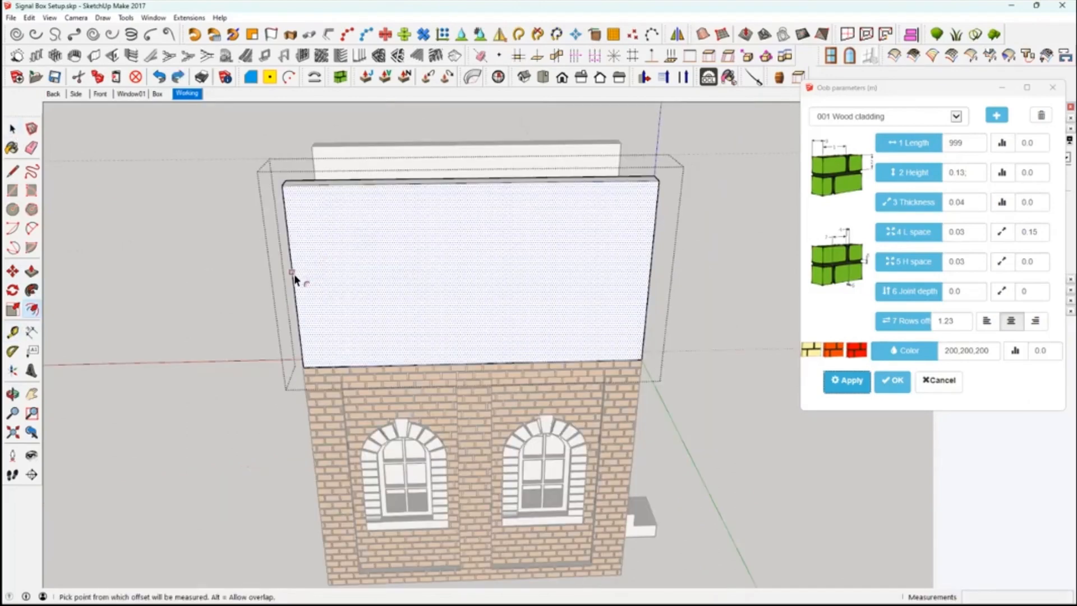
left_click(292, 274)
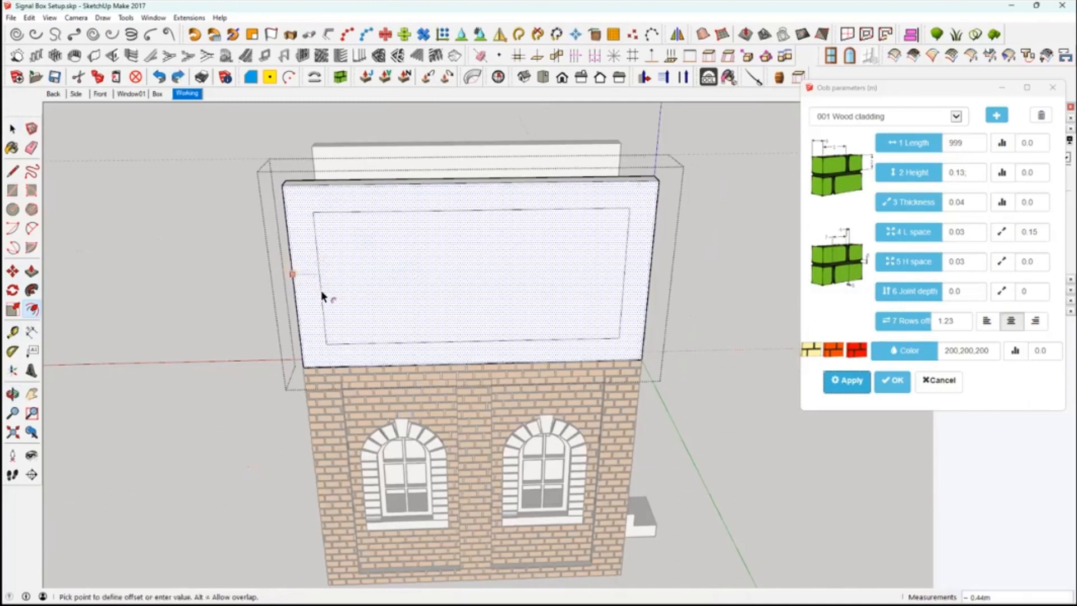
type("32")
key("Return")
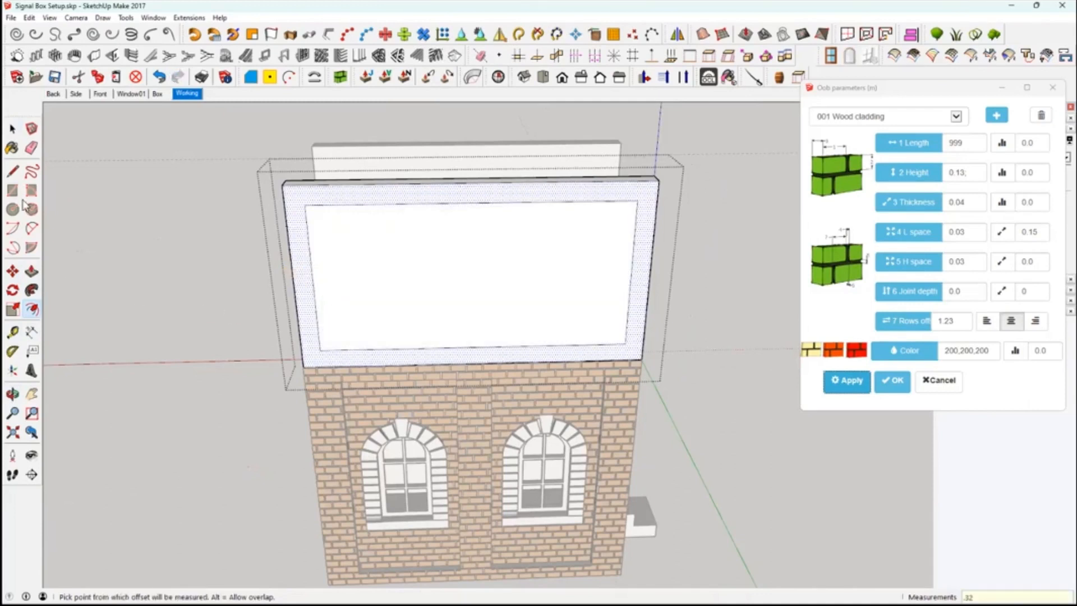
left_click(11, 175)
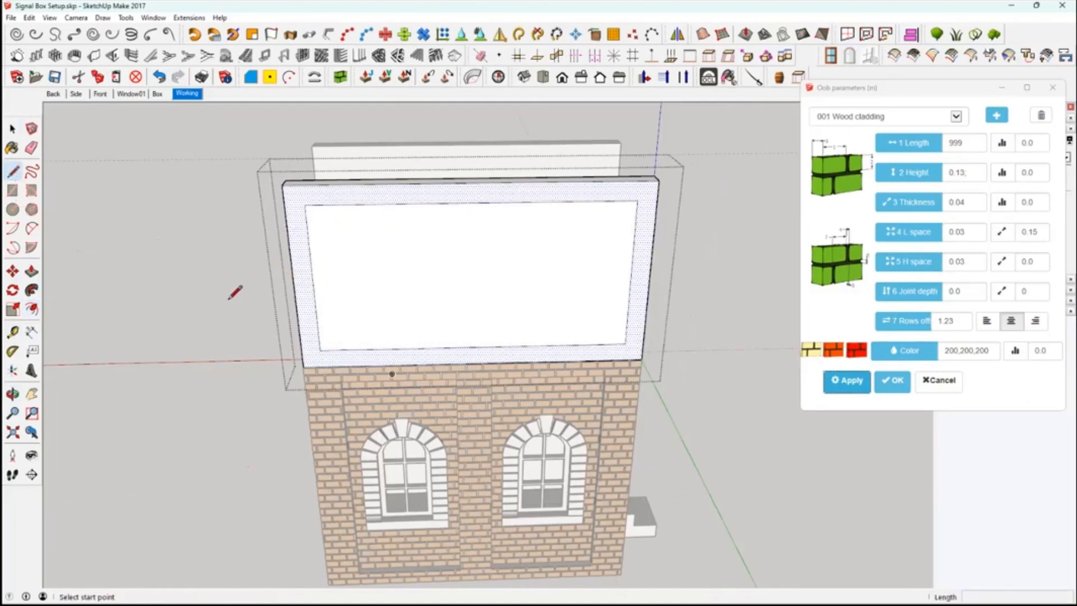
key("ctrl+z")
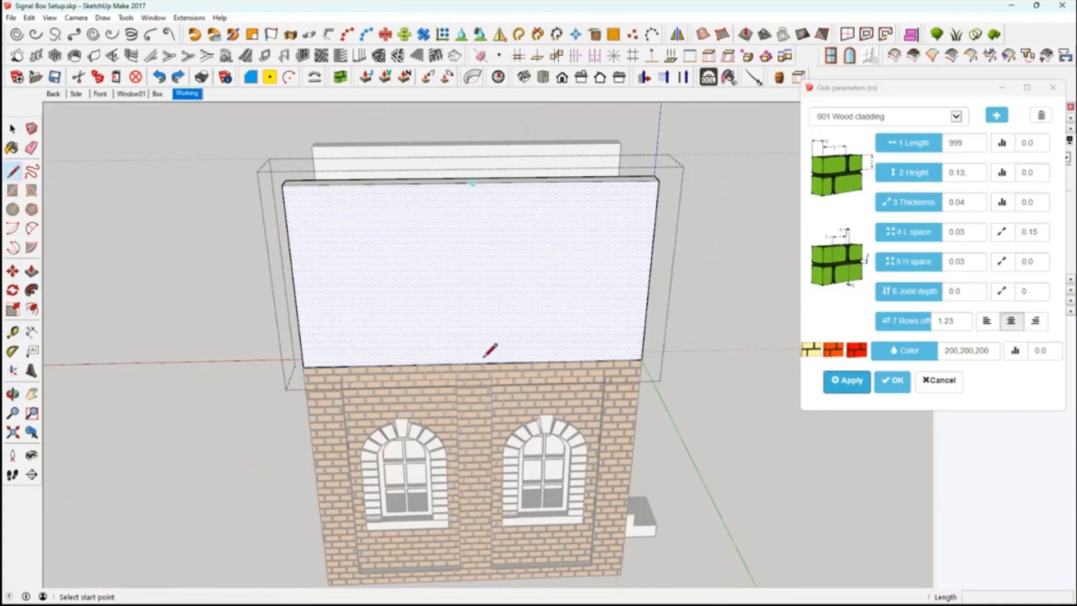
Split the slab's outer face with a vertical line between edge midpoints and offset its left half inward by 0.32 m.
left_click(473, 183)
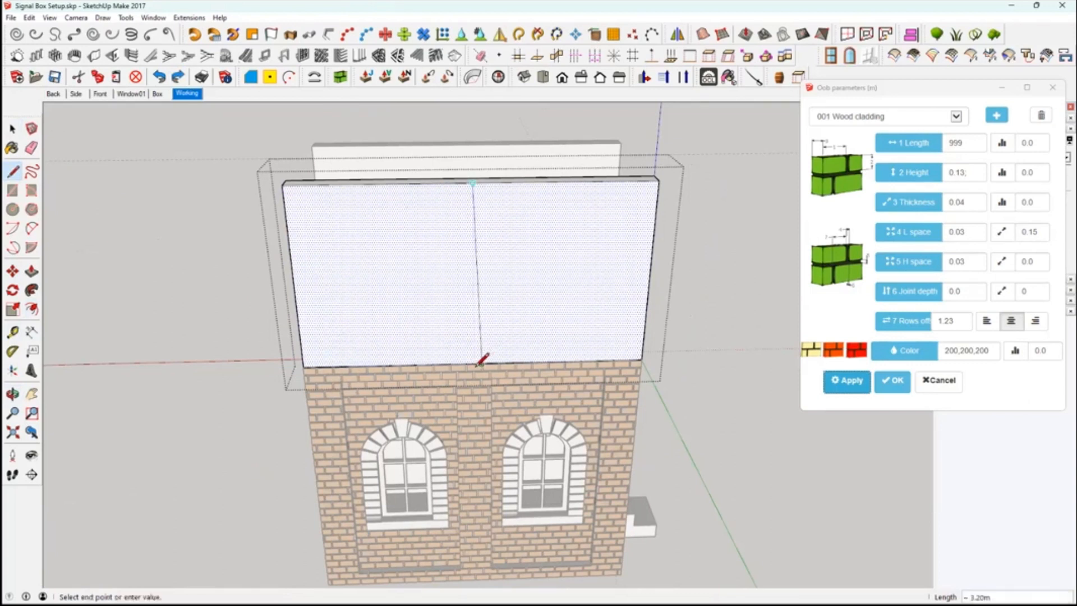
left_click(478, 363)
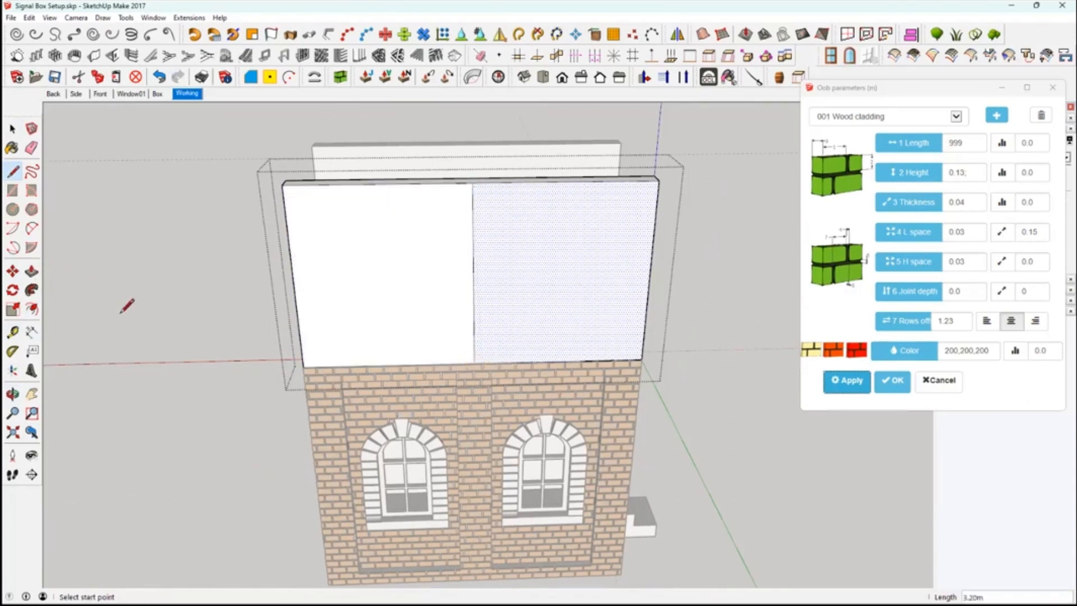
key("space")
left_click(325, 299)
left_click(31, 309)
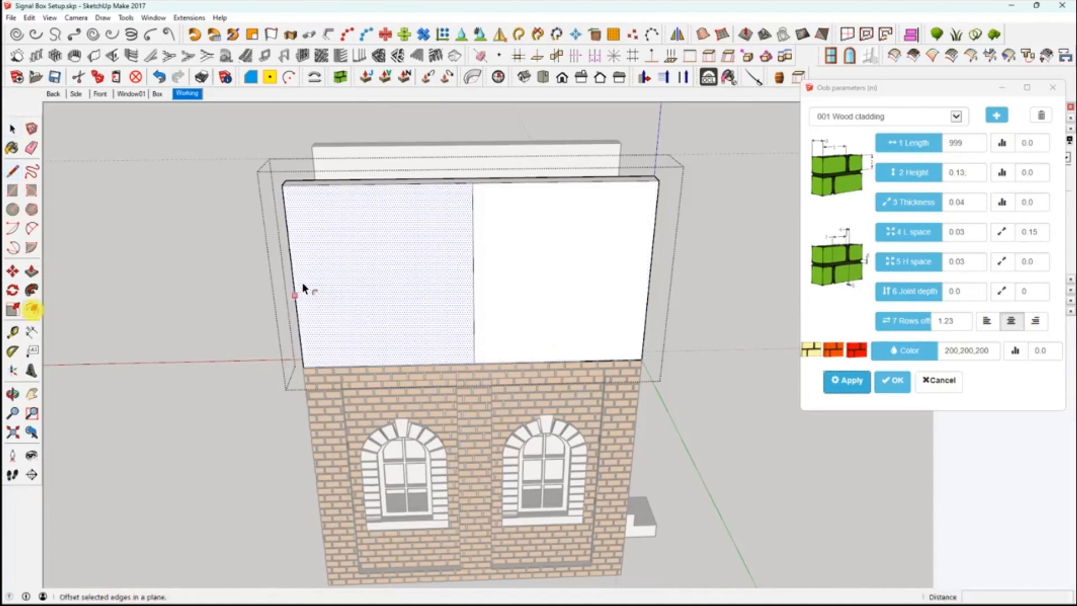
left_click(315, 286)
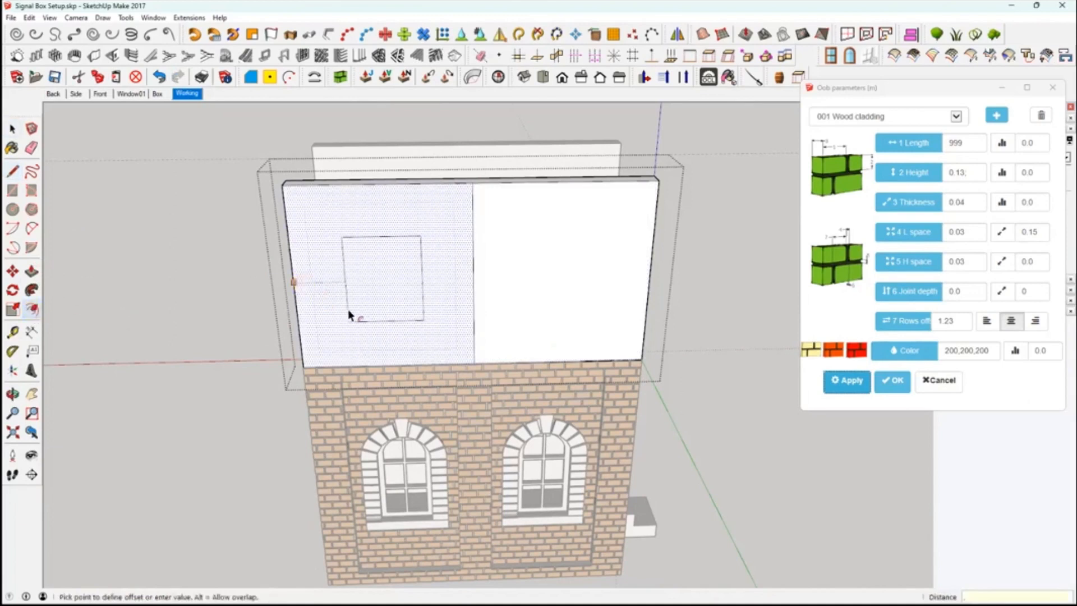
left_click(348, 311)
key("space")
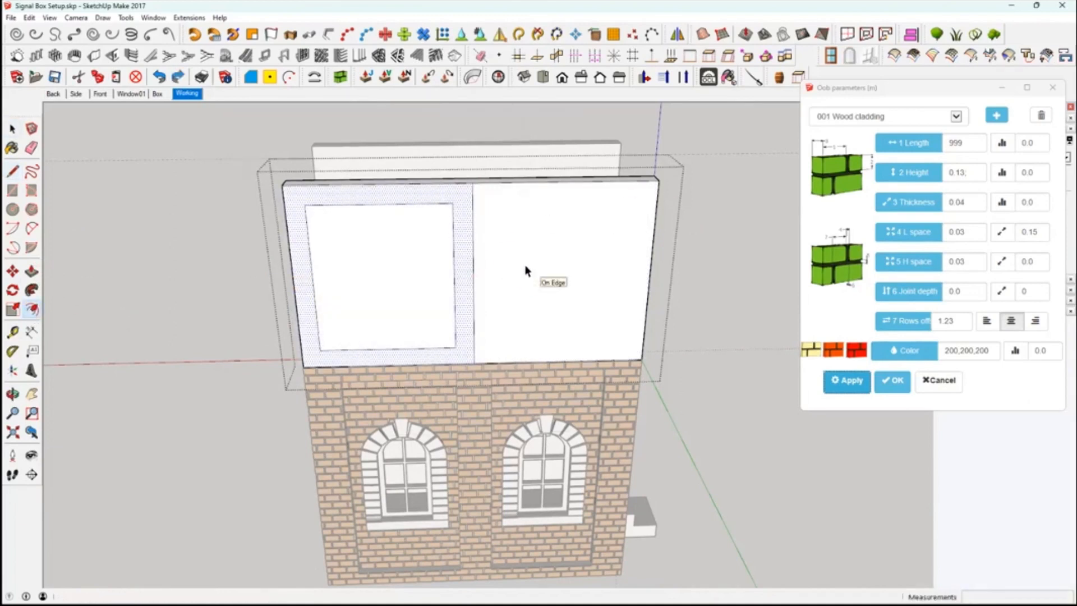
Offset the right half of the slab's outer face inward by the same distance as the left half.
left_click(523, 263)
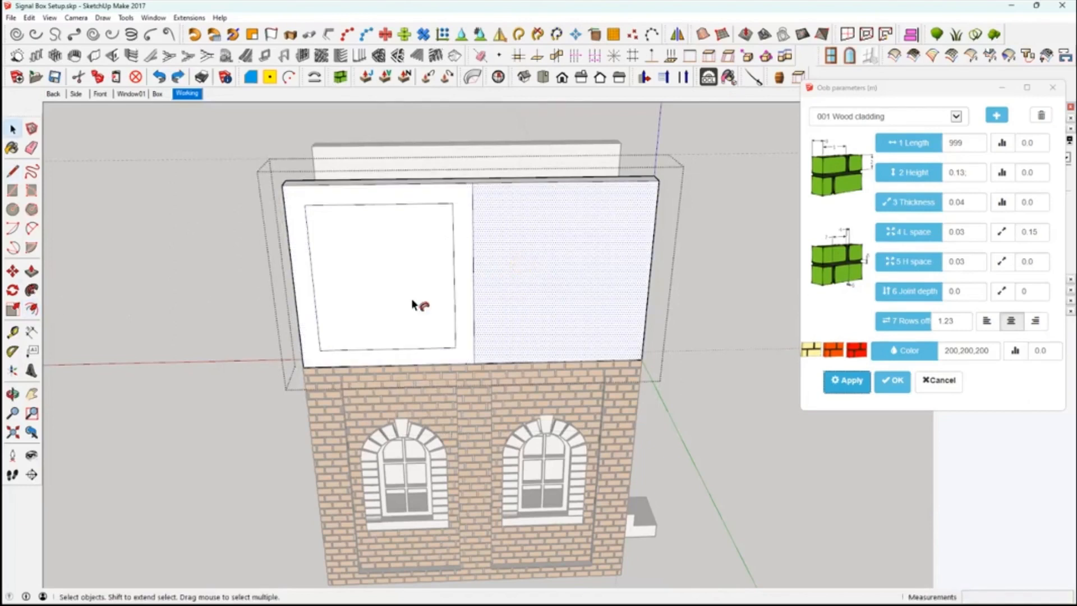
key("p")
middle_click_drag(562, 296, 445, 236)
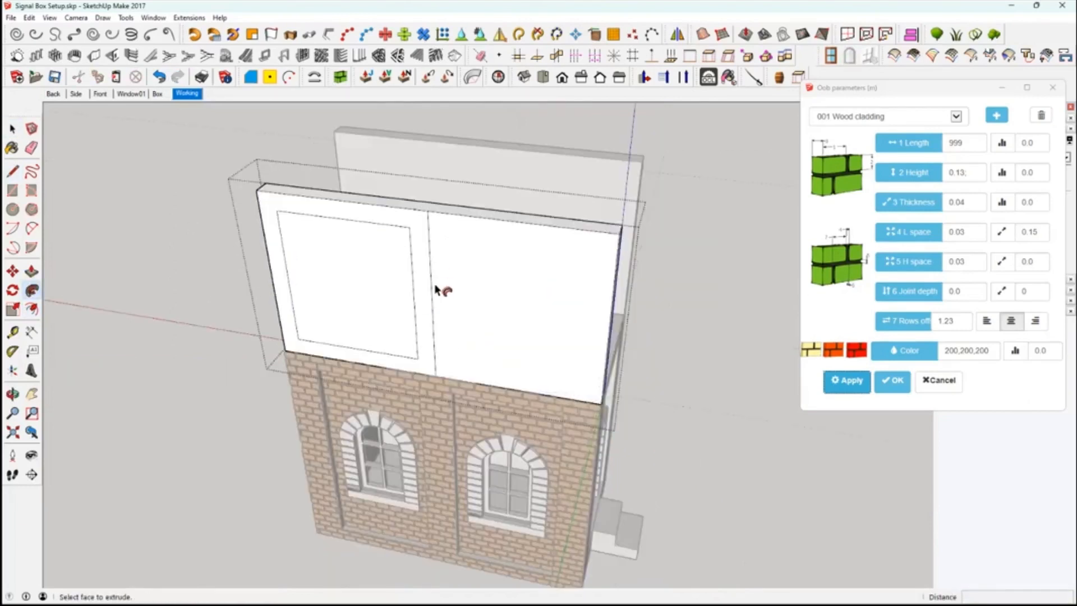
key("space")
left_click(461, 313)
key("f")
double_click(446, 318)
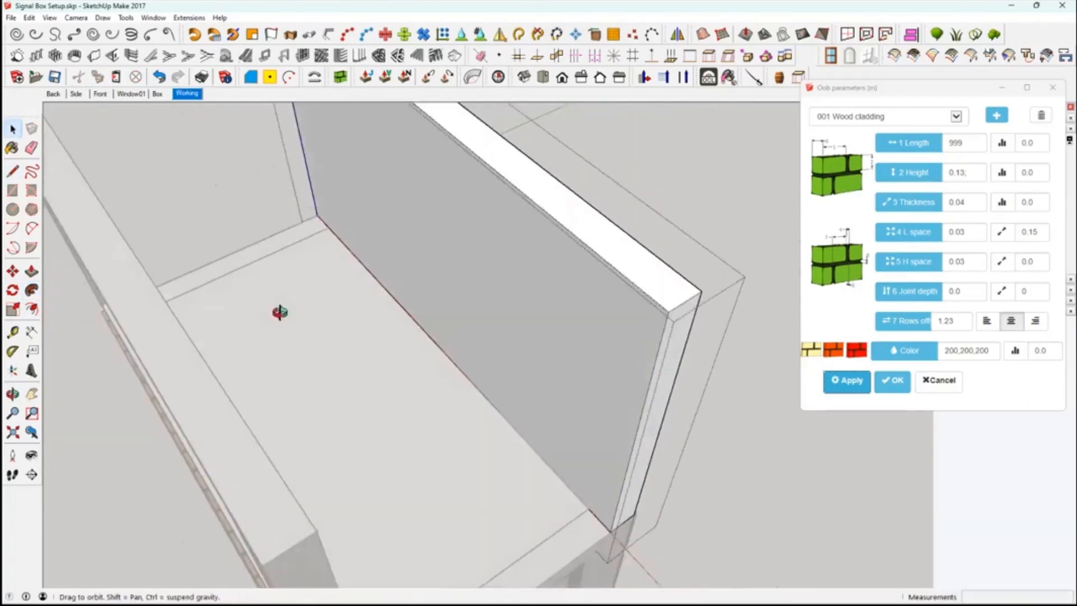
Push both inset rectangles 0.32 m through the slab to cut two window openings.
middle_click_drag(279, 312, 59, 263)
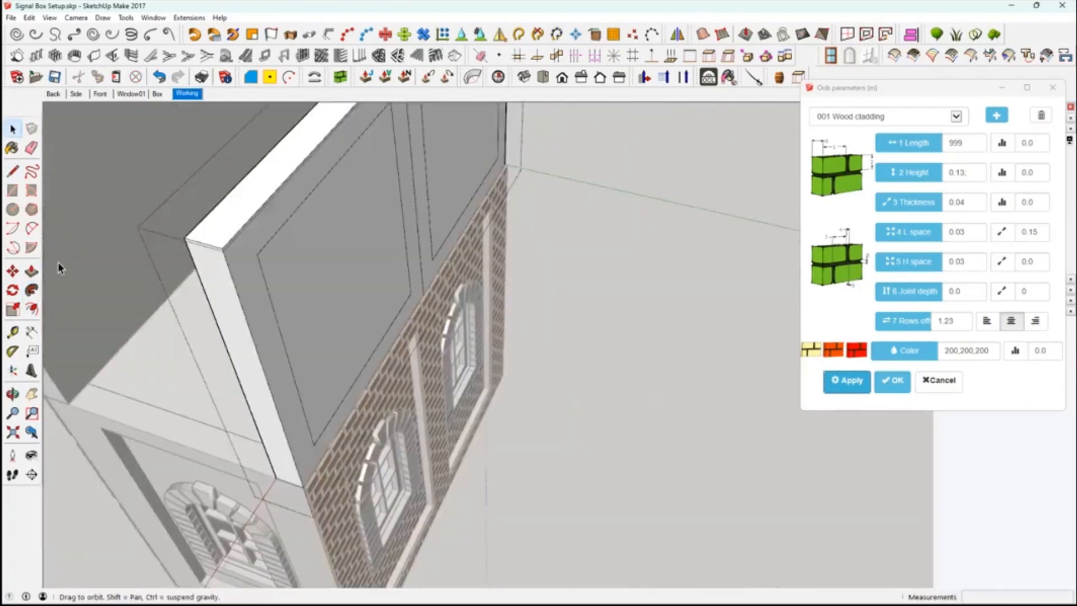
left_click(31, 272)
middle_click_drag(300, 279, 188, 145)
left_click(188, 144)
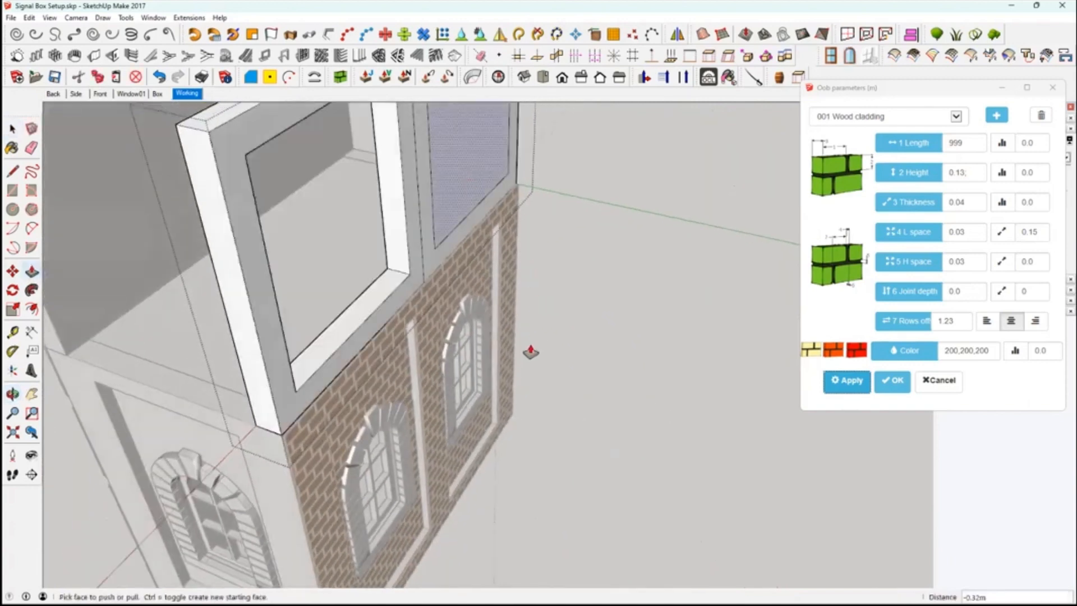
middle_click_drag(757, 505, 404, 284)
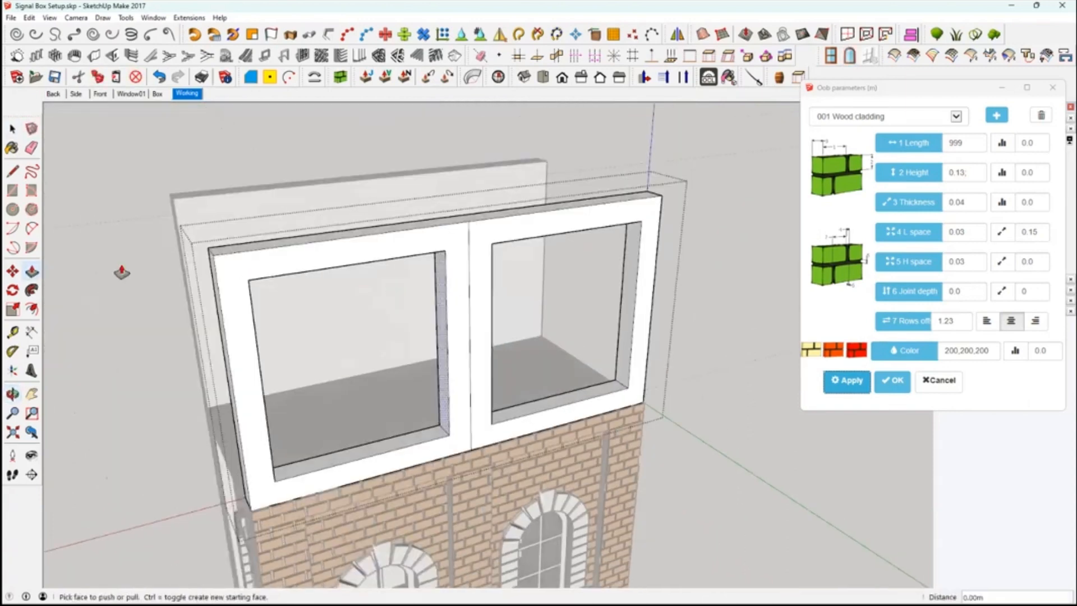
Place vertical guide lines 0.12 m to either side of the centre line between the two window openings.
middle_click_drag(122, 273, 20, 335)
key("t")
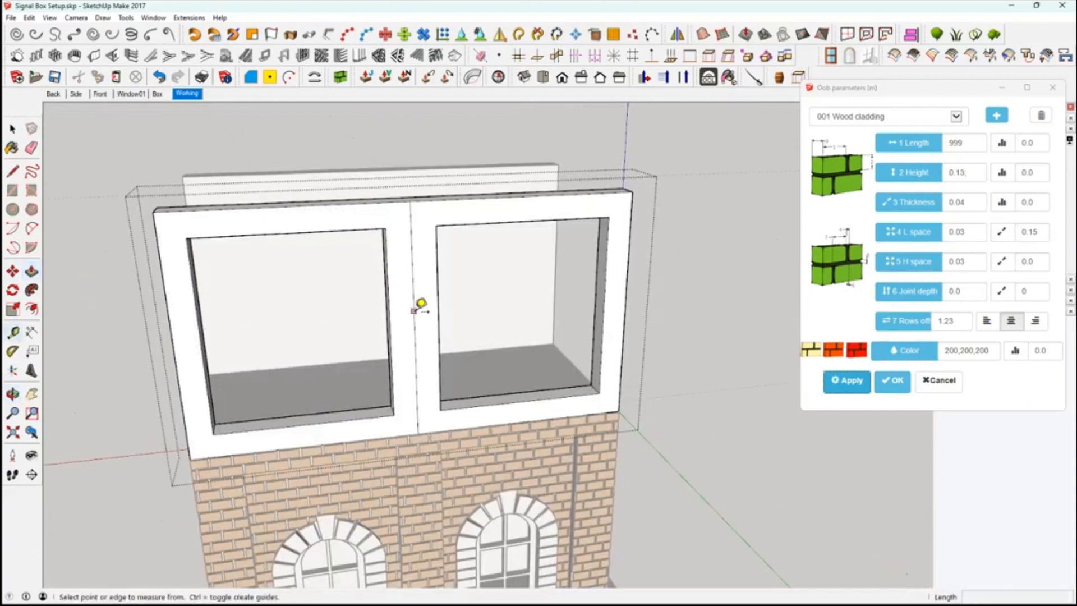
left_click(413, 310)
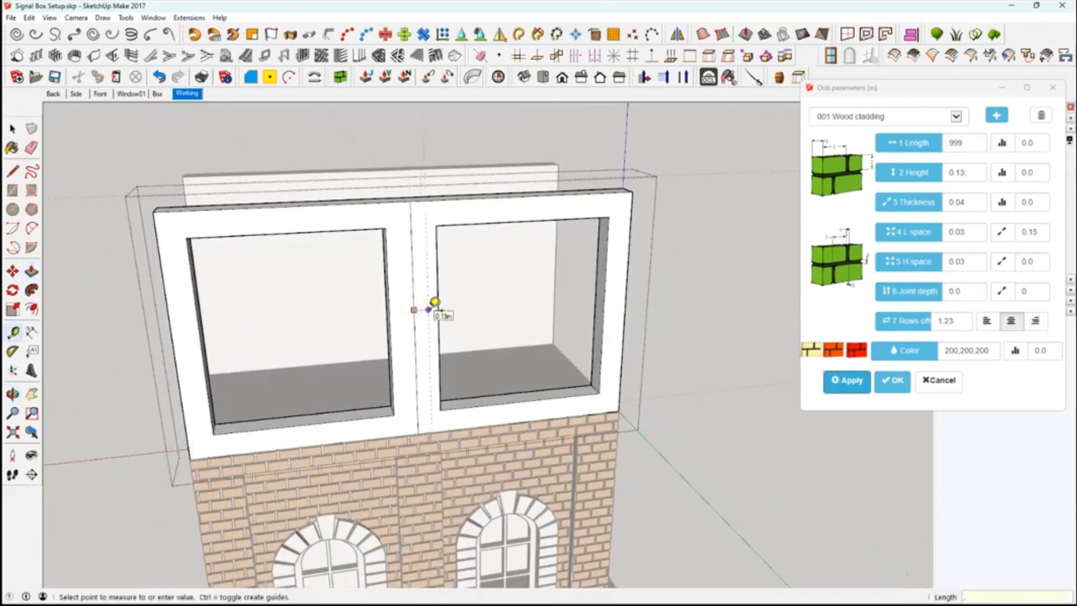
type(".12")
key("Return")
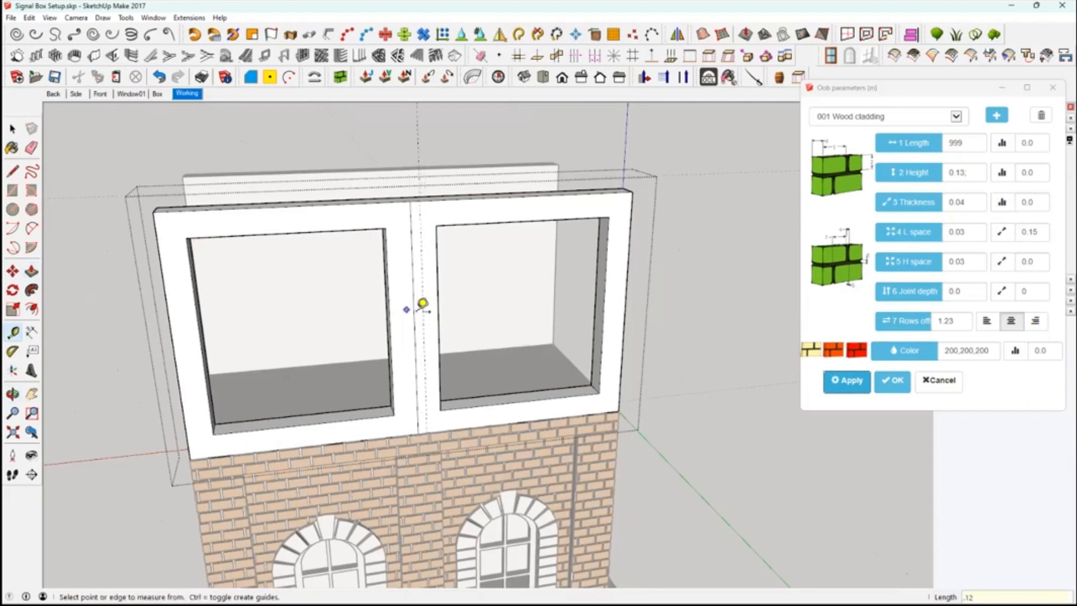
left_click(416, 306)
type(".12")
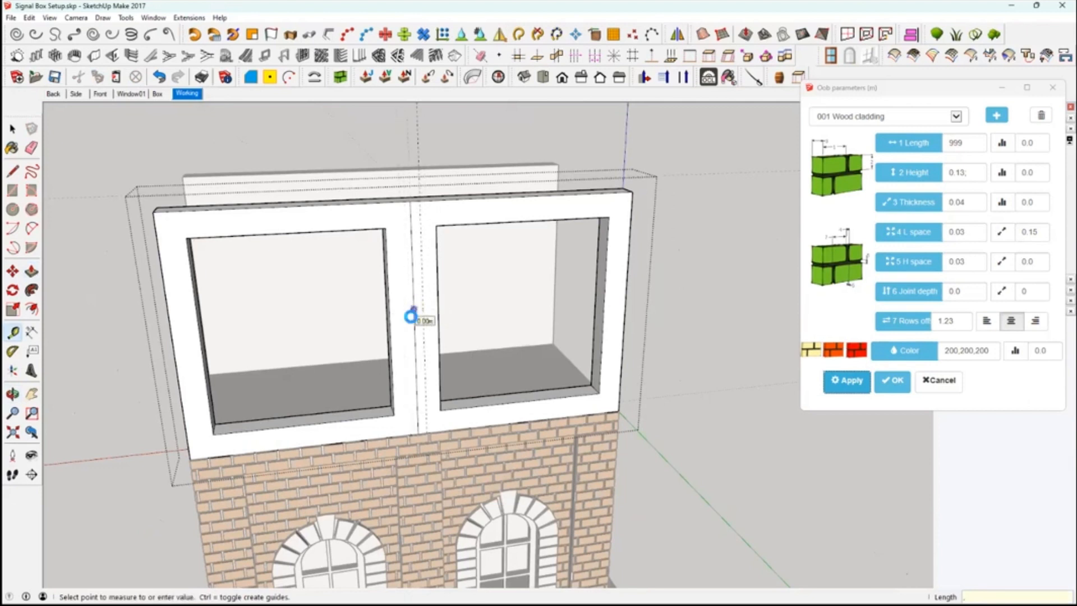
key("Return")
left_click(415, 309)
type(".12")
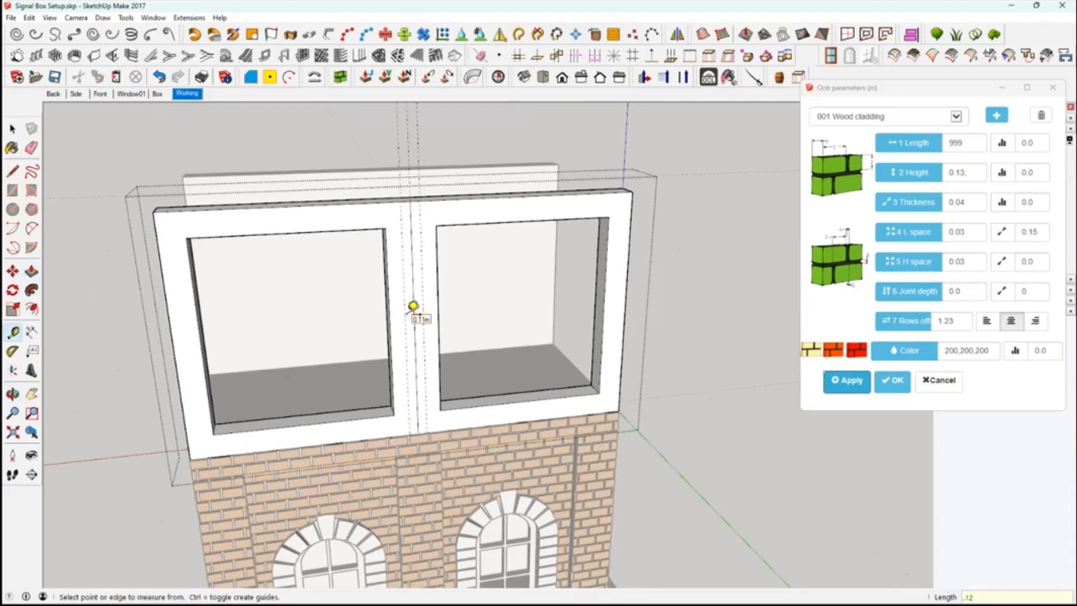
key("Return")
Push the inner jamb faces of both openings 0.20 m to the guides to narrow the central mullion.
middle_click_drag(398, 311, 450, 319)
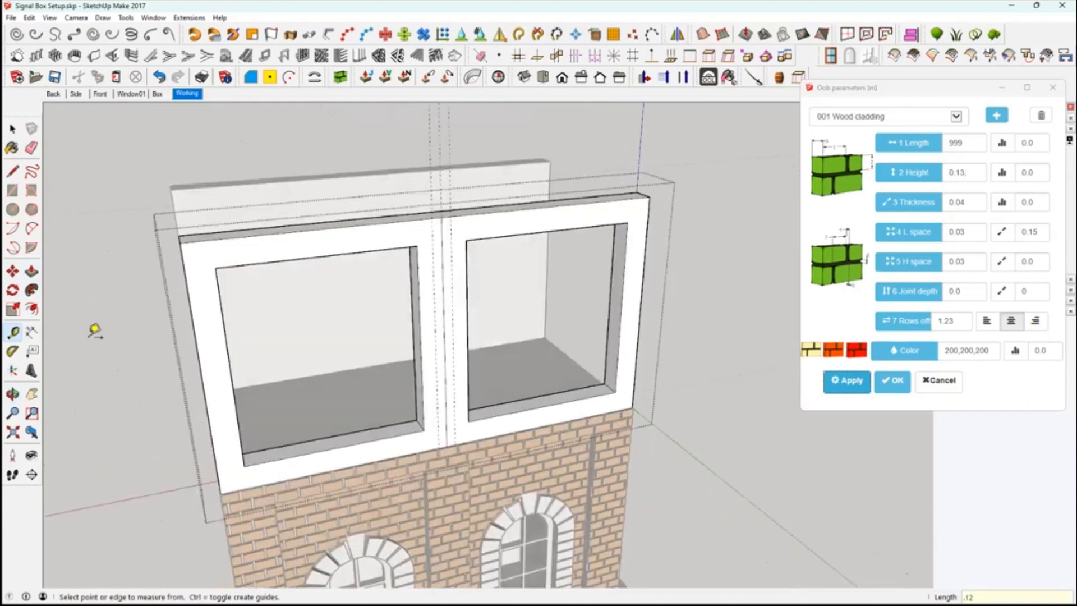
left_click(32, 271)
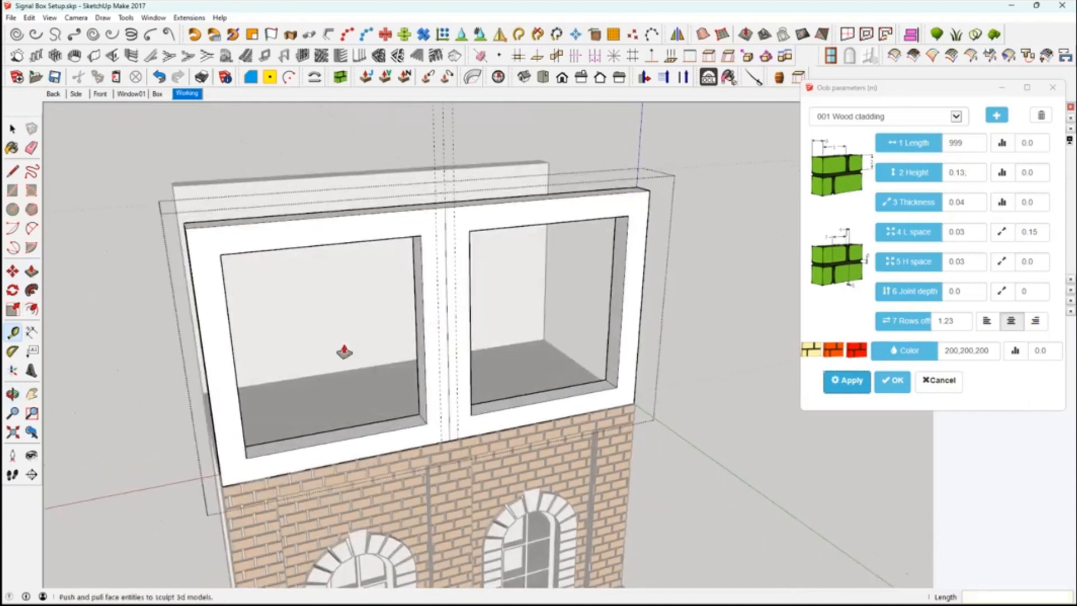
left_click(422, 359)
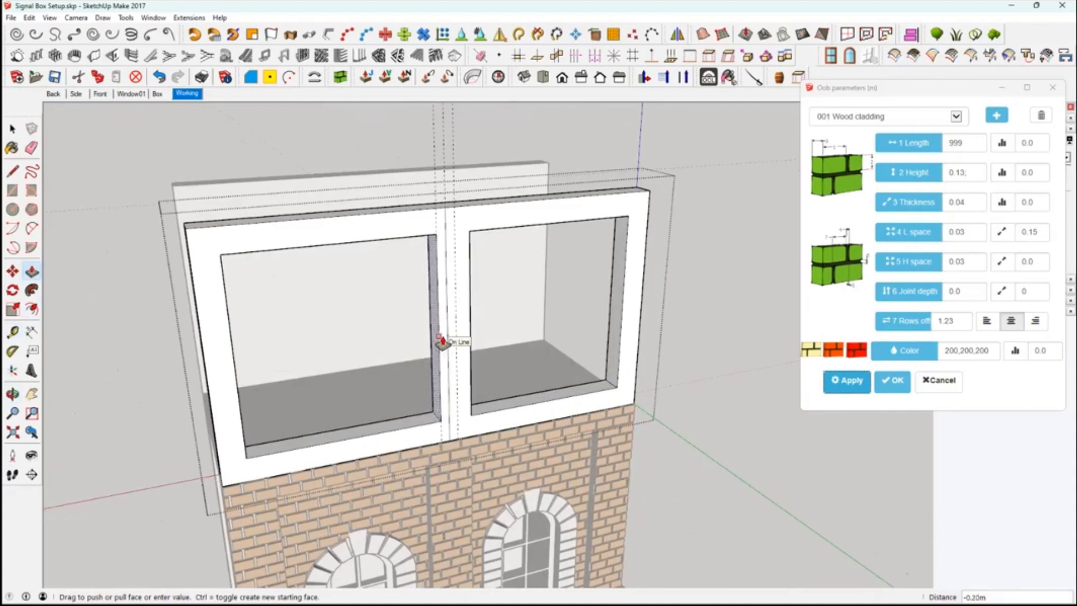
left_click(443, 341)
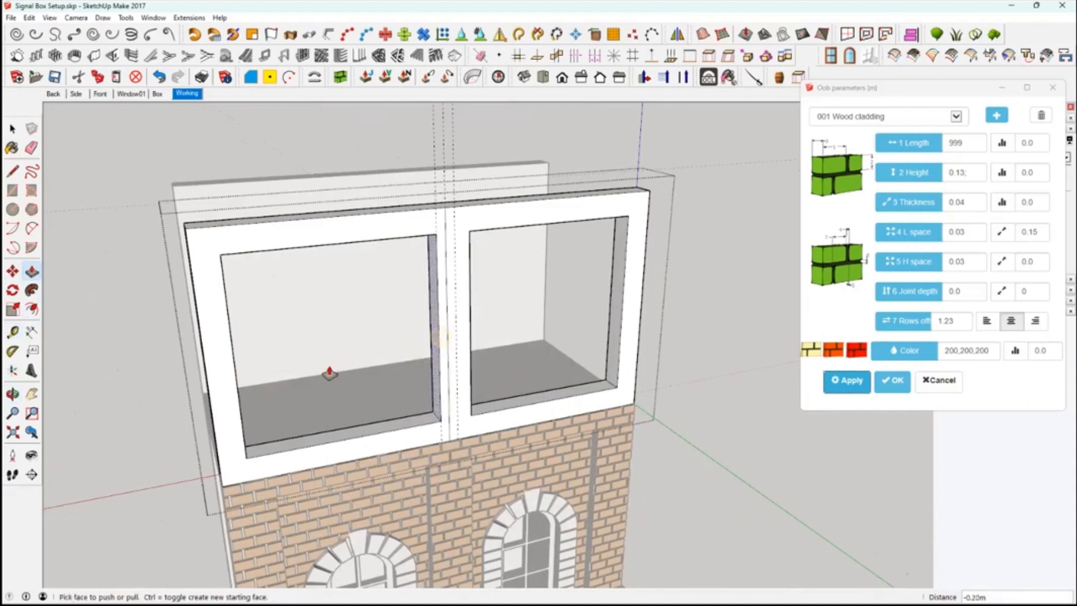
middle_click_drag(329, 372, 343, 329)
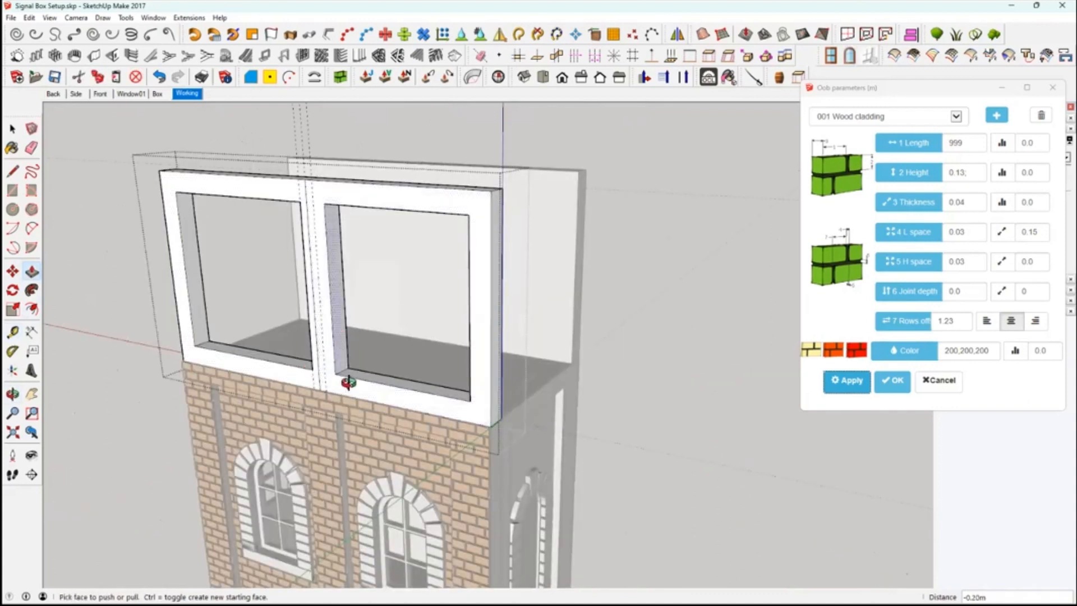
middle_click_drag(493, 379, 343, 406)
key("space")
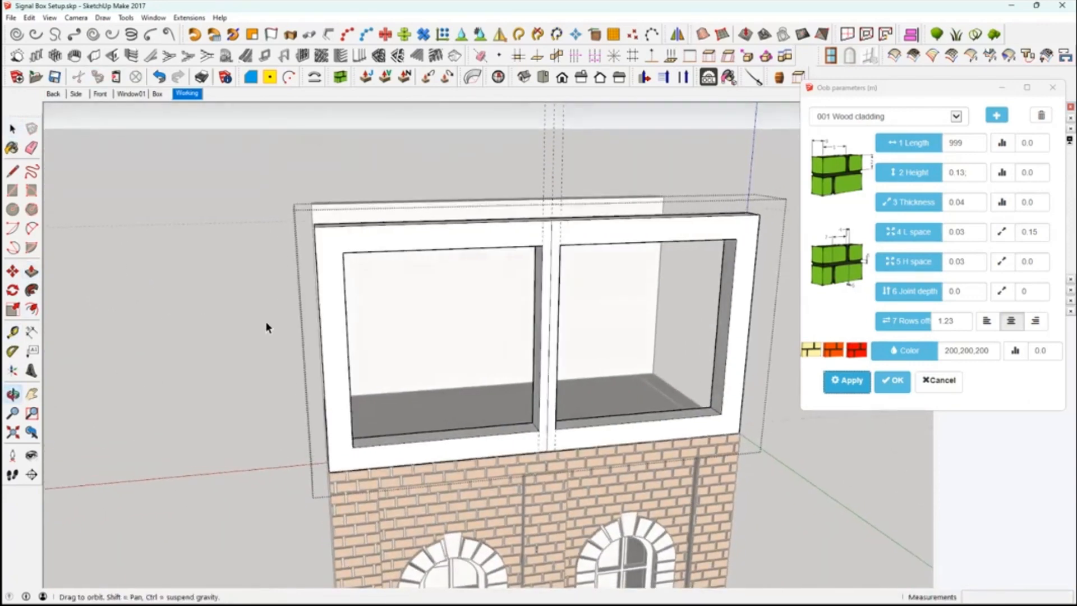
Draw a rectangle about 1.28 m high and 2.59 m wide across the lower half of the left window opening.
mouse_move(266, 323)
middle_mouse_down()
mouse_move(271, 331)
mouse_move(276, 316)
middle_mouse_up()
left_click(13, 191)
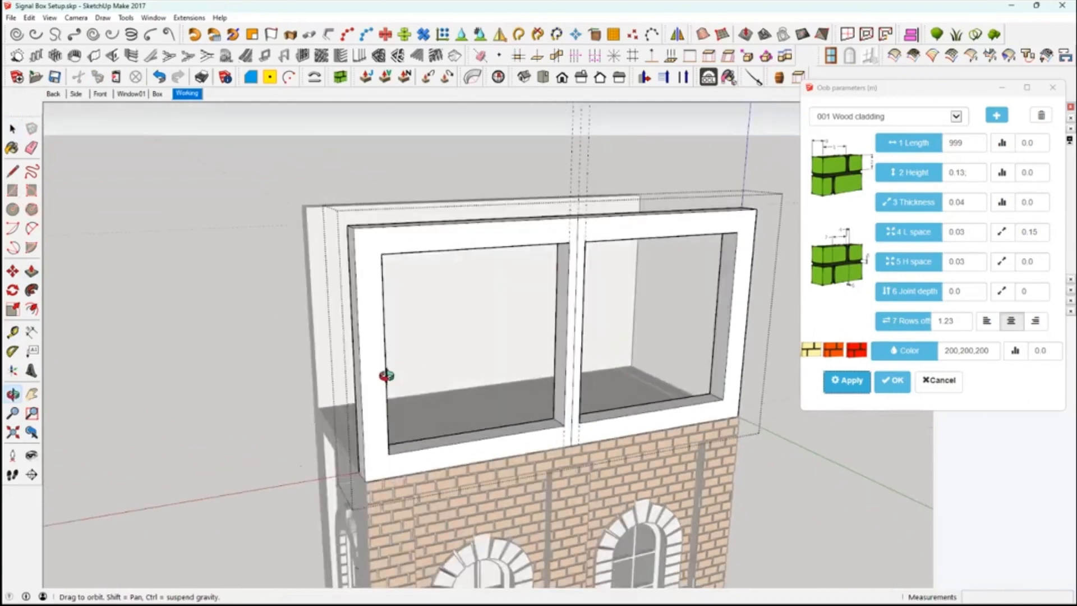
mouse_move(392, 377)
middle_mouse_down()
mouse_move(315, 378)
mouse_move(307, 312)
mouse_move(324, 337)
middle_mouse_up()
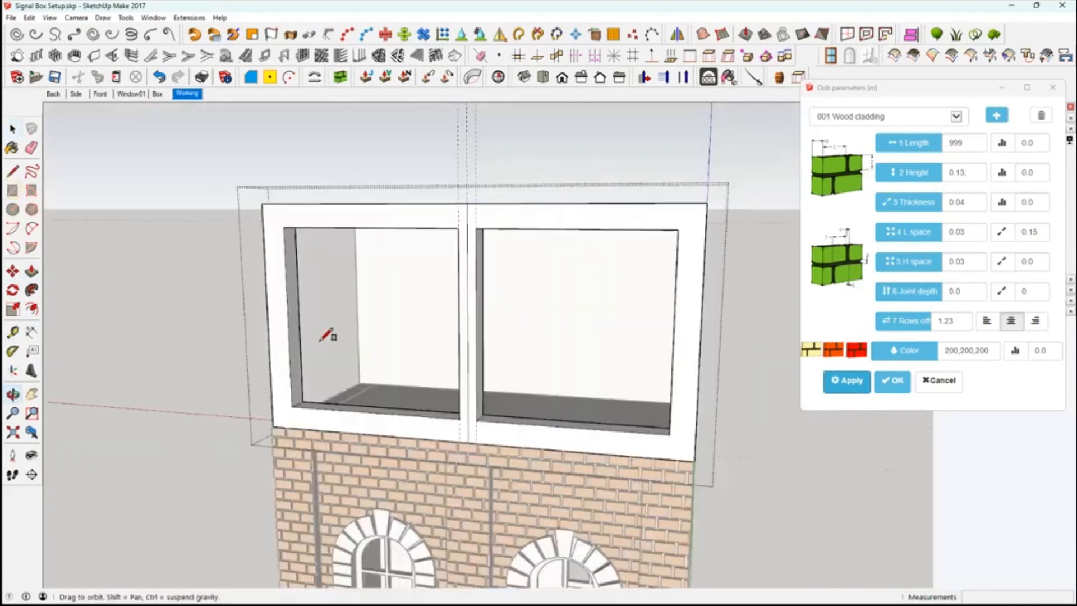
left_click(299, 316)
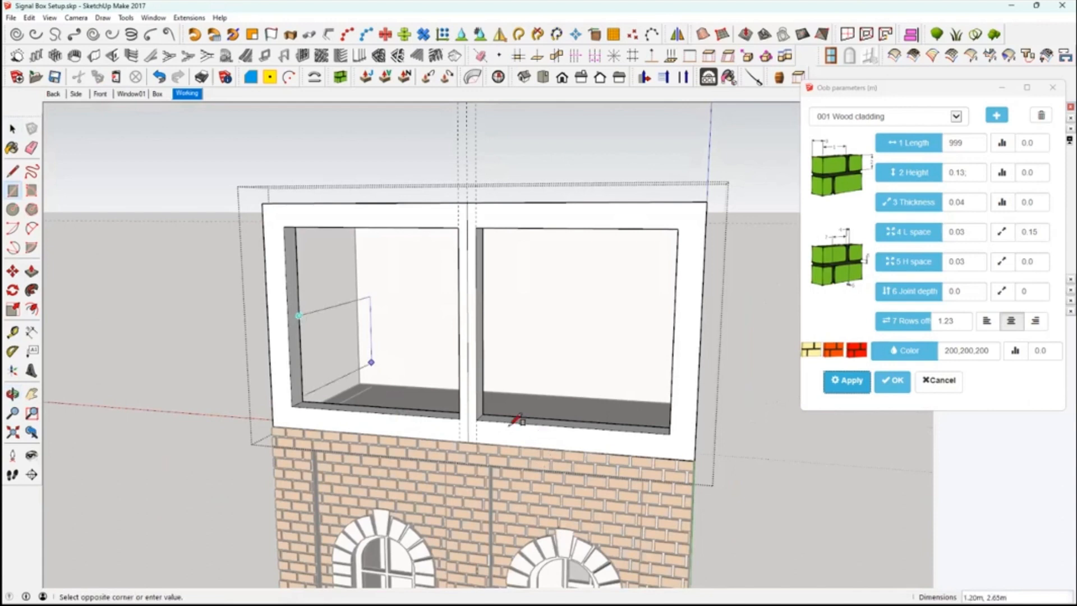
middle_click_drag(514, 420, 512, 420)
left_click(510, 420)
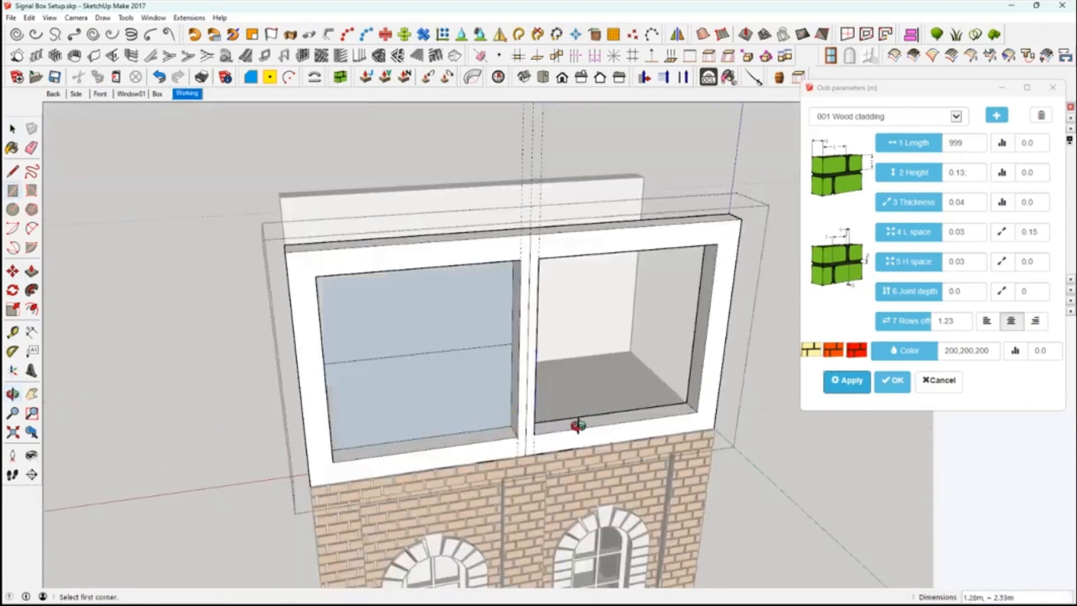
Delete the face filling the upper half of the left opening and reverse the lower panel's face.
middle_click_drag(514, 422, 481, 341)
key("space")
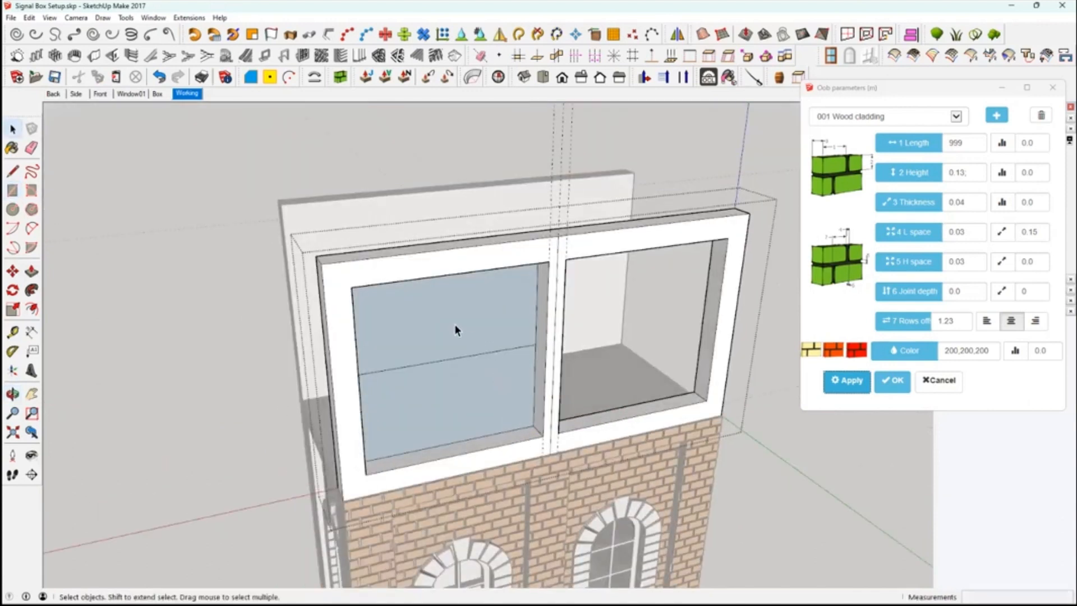
left_click(454, 324)
key("Delete")
left_click(479, 398)
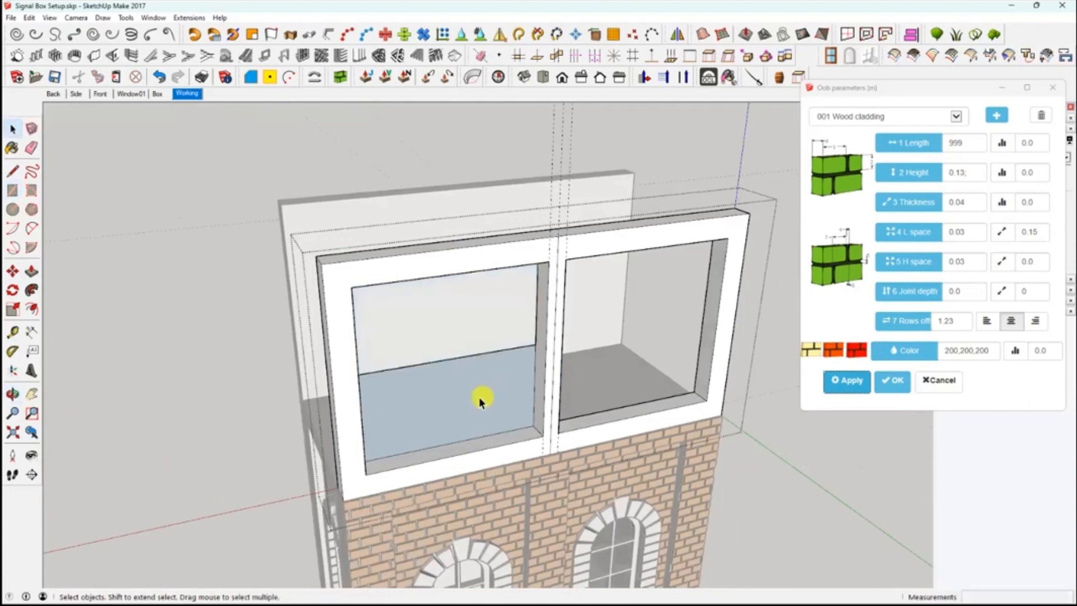
right_click(435, 419)
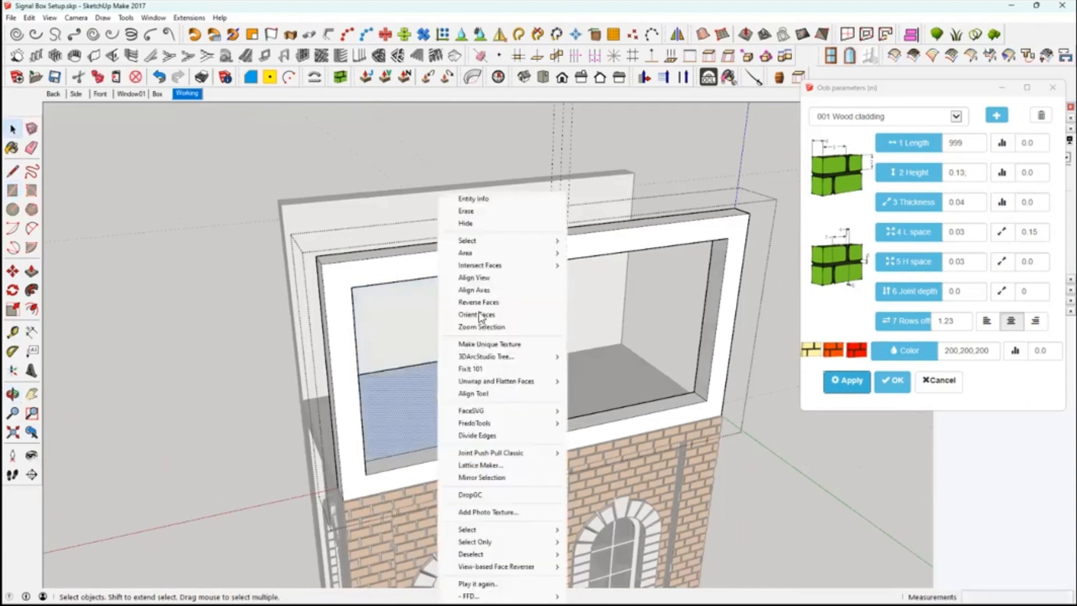
left_click(487, 303)
Try to thicken the left opening's lower panel with Push/Pull, inspect it from inside, and undo the thickening.
left_click(32, 272)
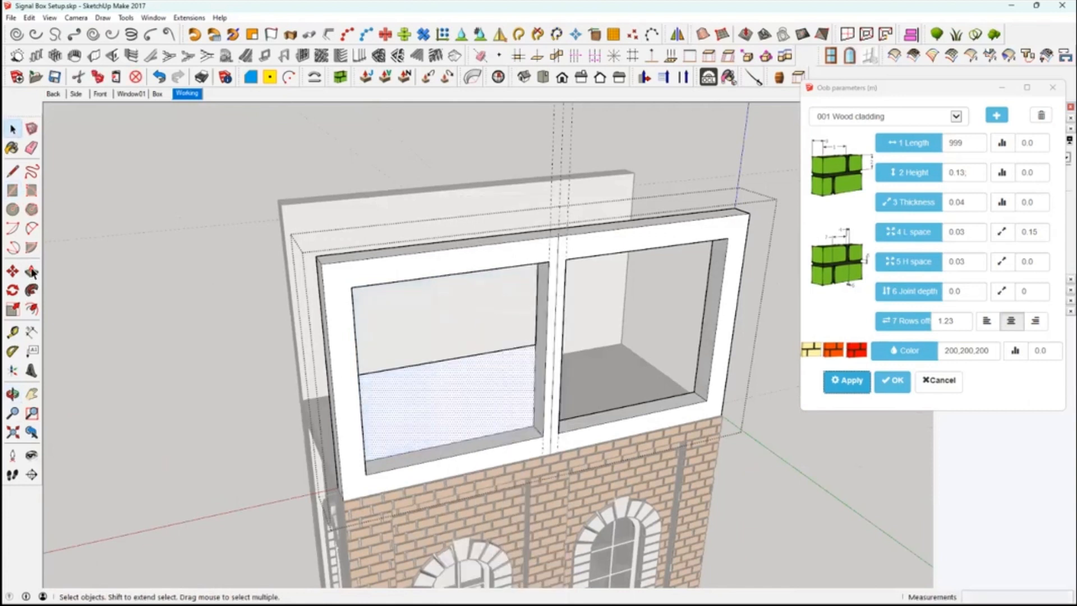
left_click(437, 416)
left_click_drag(436, 417, 457, 429)
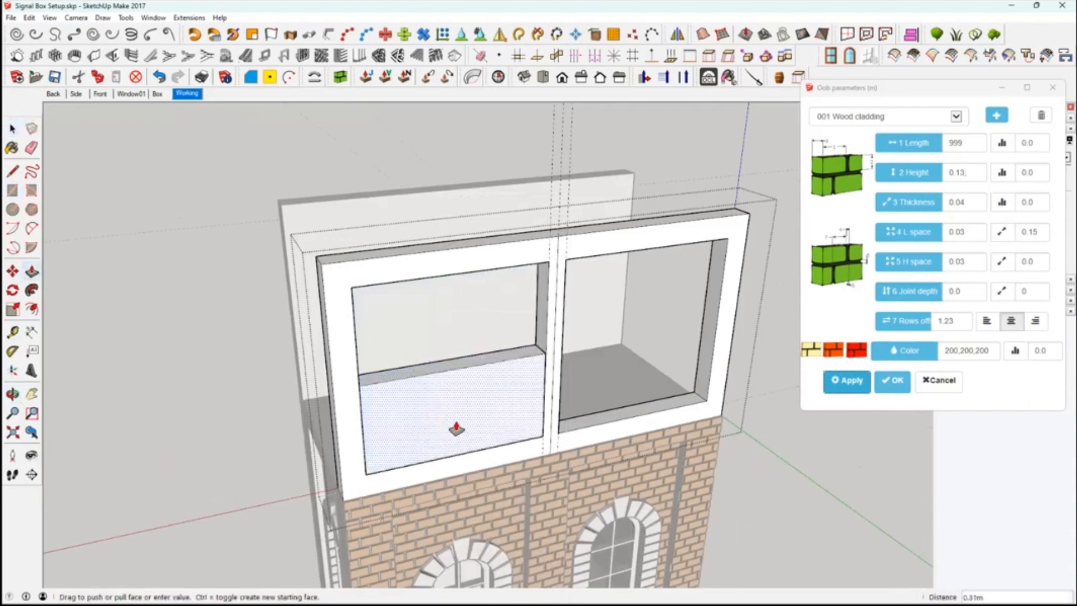
middle_click_drag(457, 429, 396, 421)
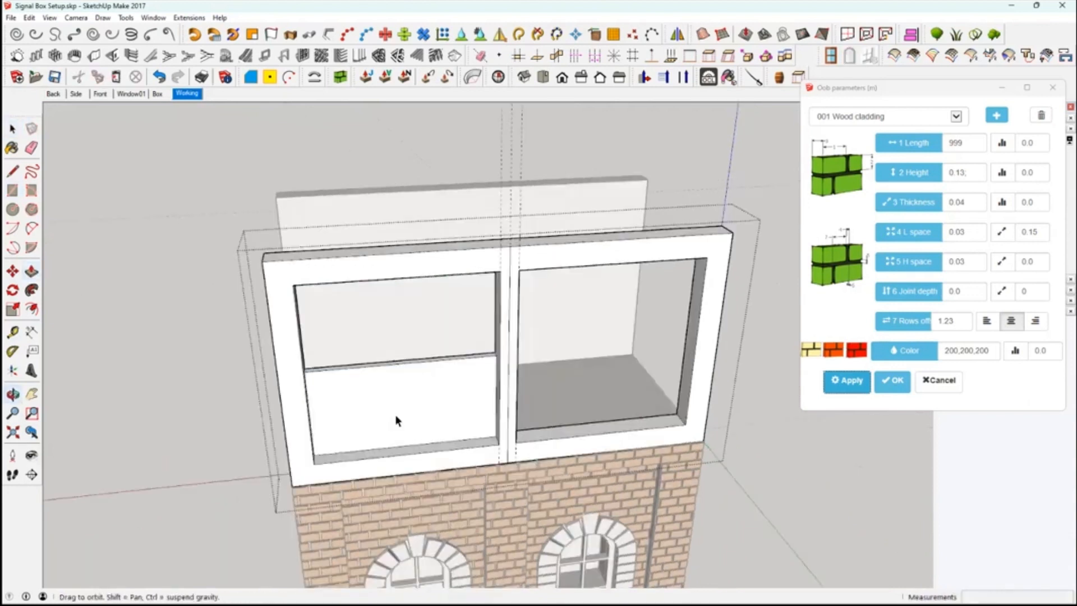
left_click(396, 420)
middle_click_drag(750, 555, 590, 541)
middle_click_drag(663, 524, 701, 412)
scroll(644, 446, "up", 8)
middle_click_drag(725, 311, 662, 324)
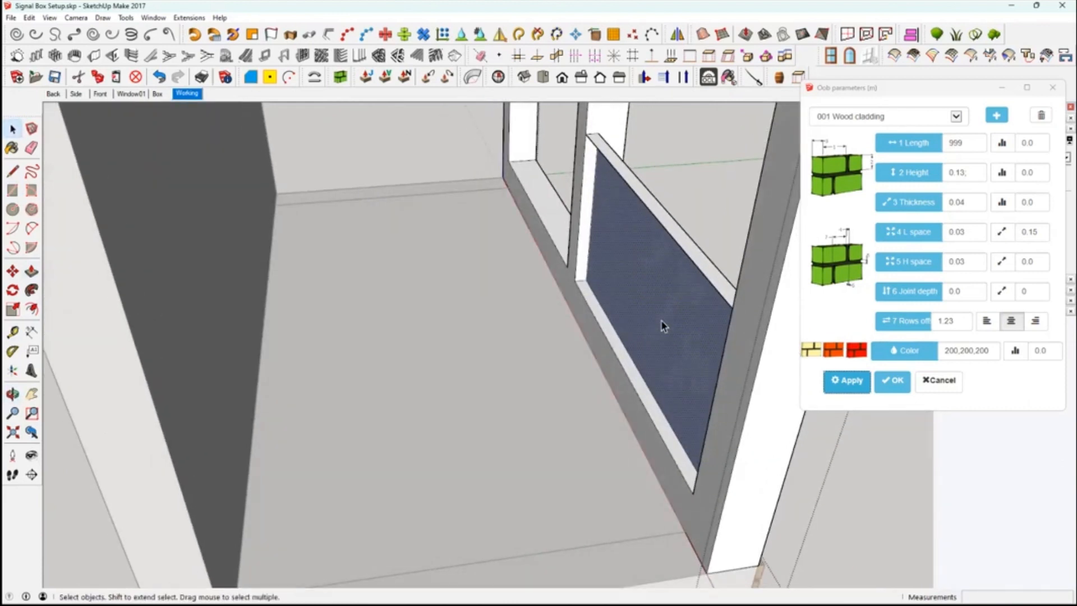
key("ctrl+z")
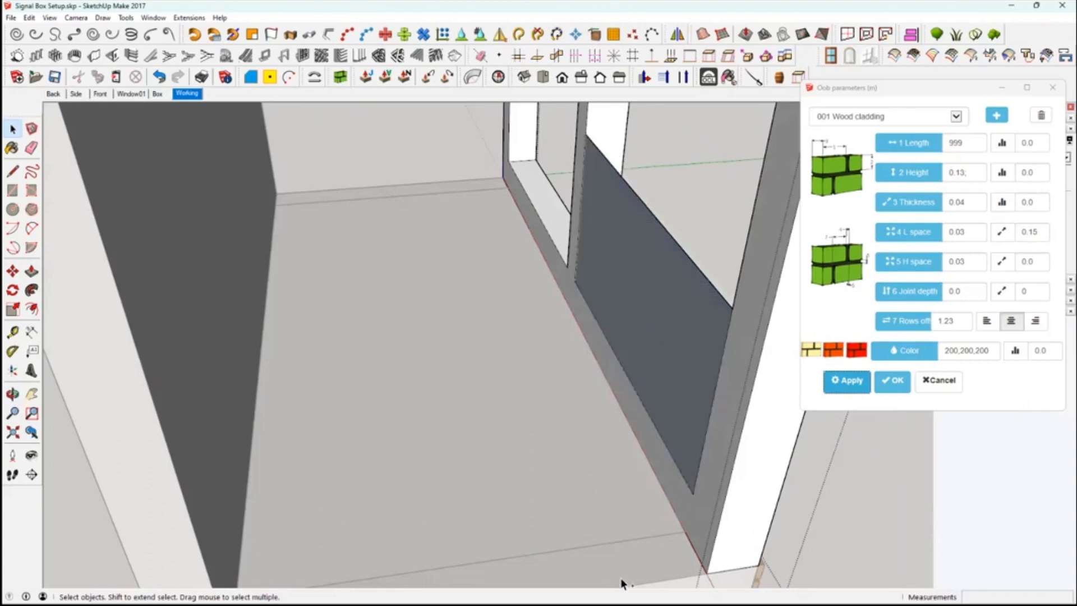
Copy the left opening's lower panel face about 2.77 m along the wall into the right opening.
middle_click_drag(605, 496, 743, 462)
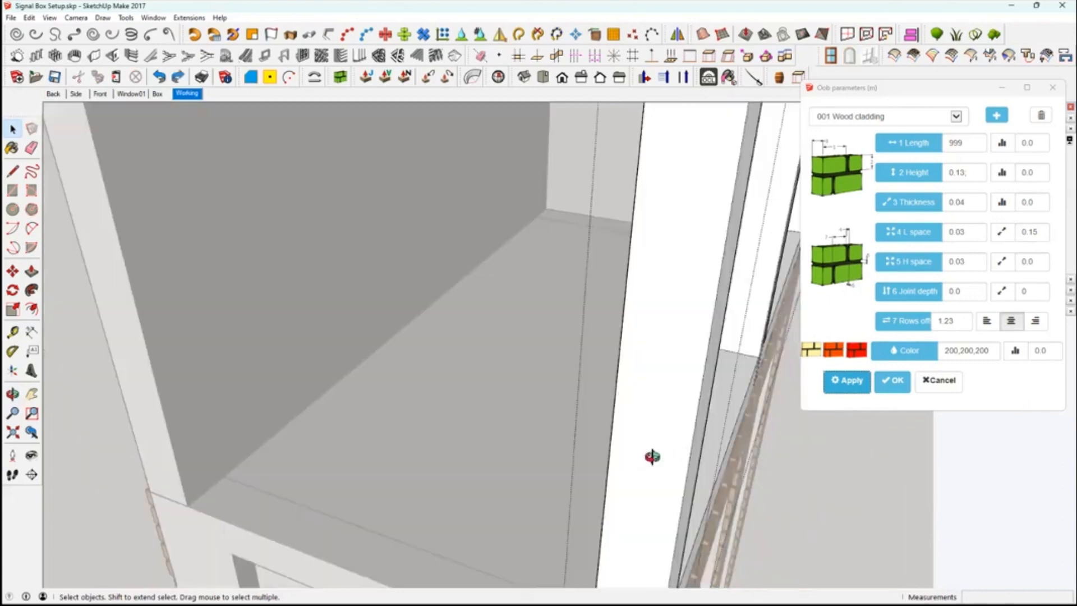
middle_click_drag(652, 456, 482, 418)
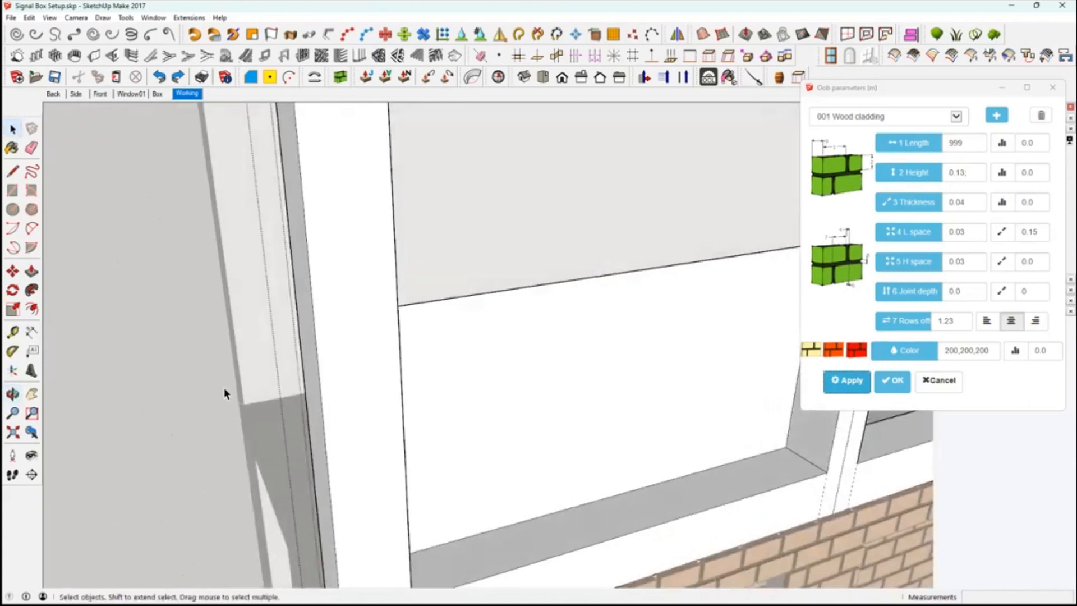
scroll(224, 388, "down", 3)
middle_click_drag(185, 359, 83, 352)
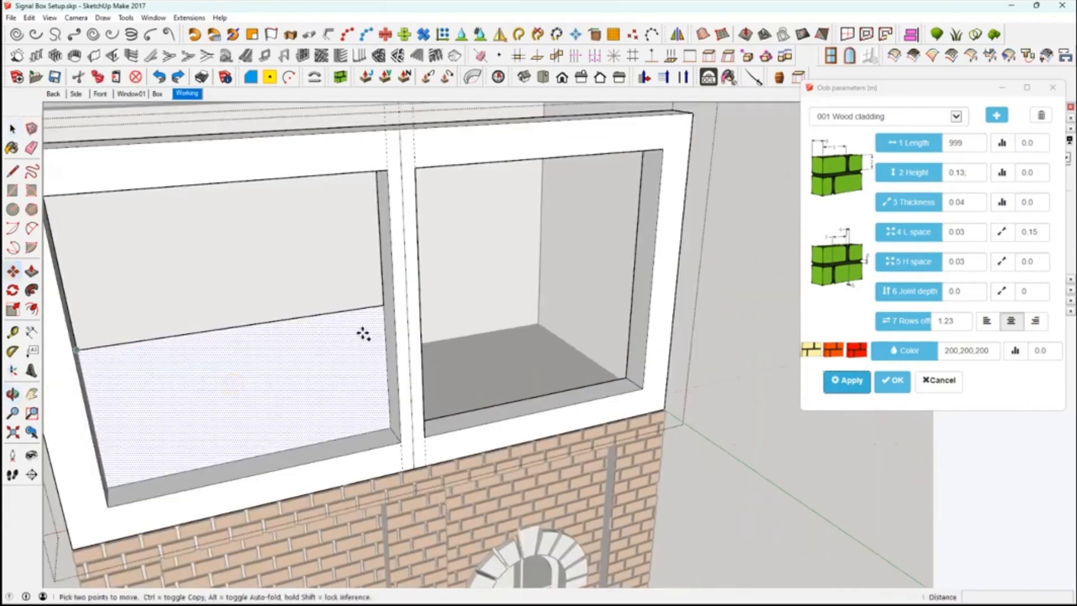
left_click(432, 314)
key("ctrl")
middle_click_drag(281, 331, 478, 419)
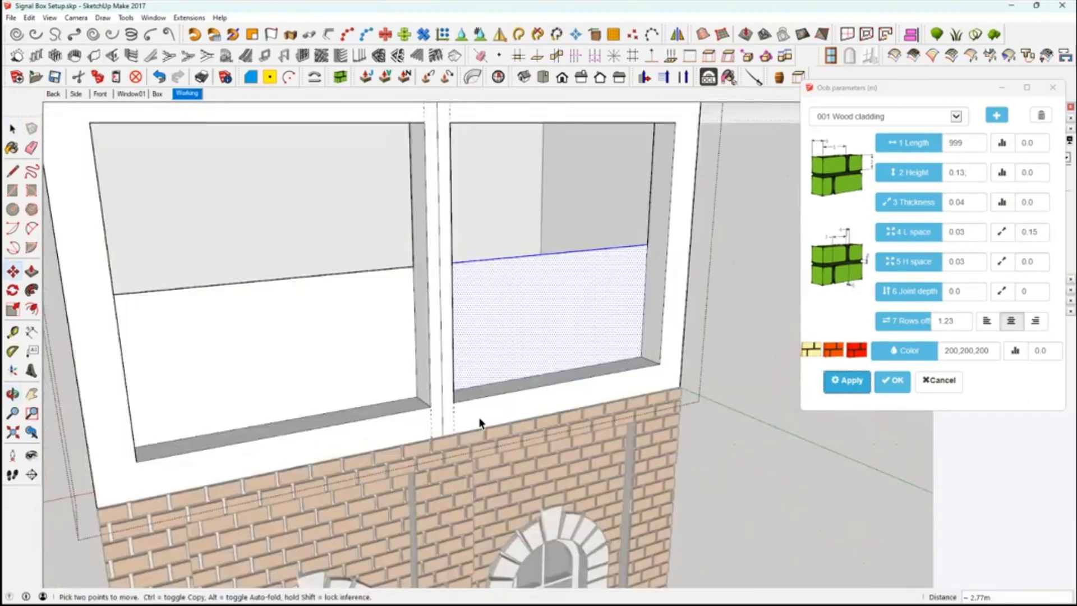
Pull the lower panels of both window openings outward by 0.10 m.
middle_click_drag(480, 421, 769, 430)
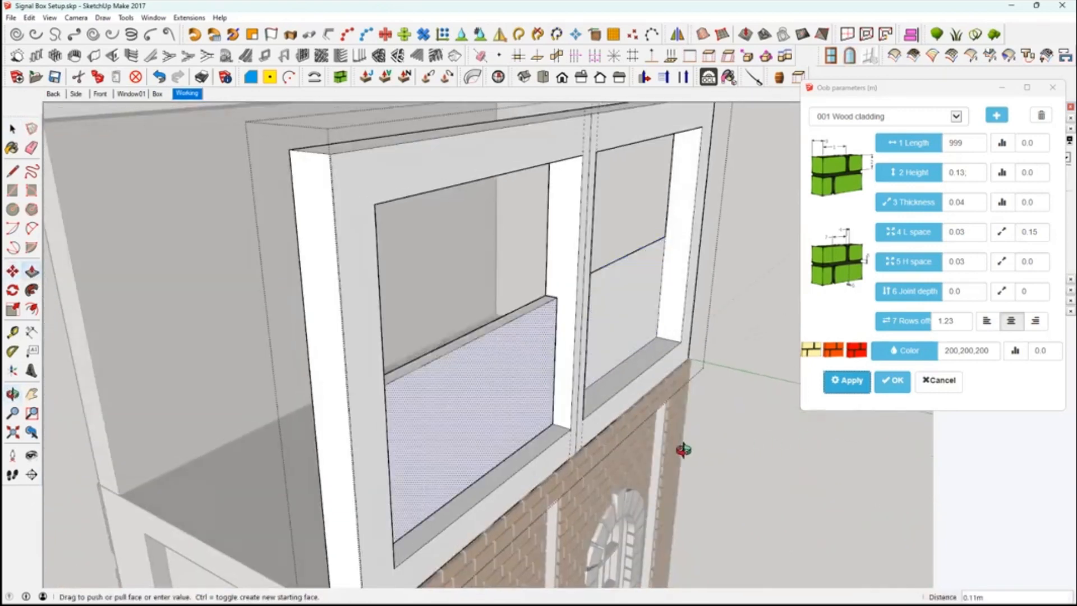
middle_click_drag(680, 449, 644, 391)
left_click(603, 328)
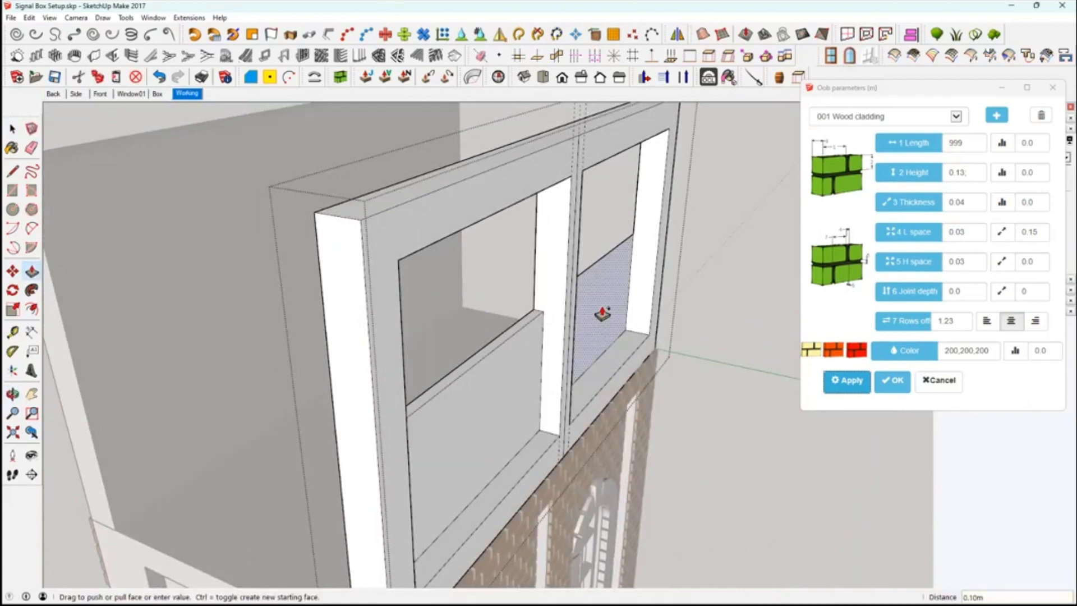
double_click(600, 309)
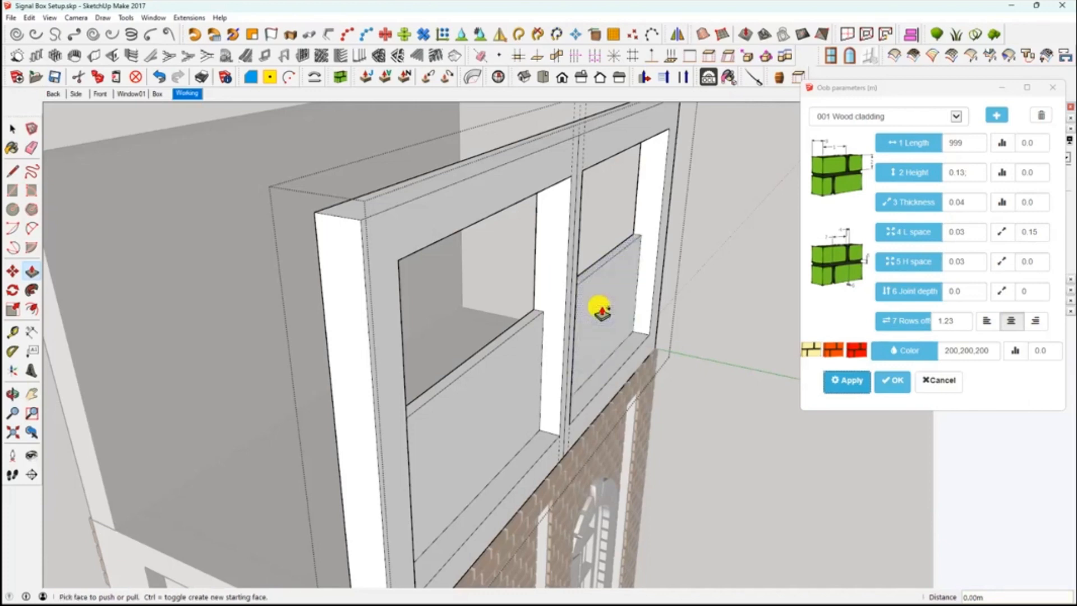
Switch to the Box scene and examine the finished signal box's upper-storey windows and cladding.
middle_click_drag(605, 358, 33, 132)
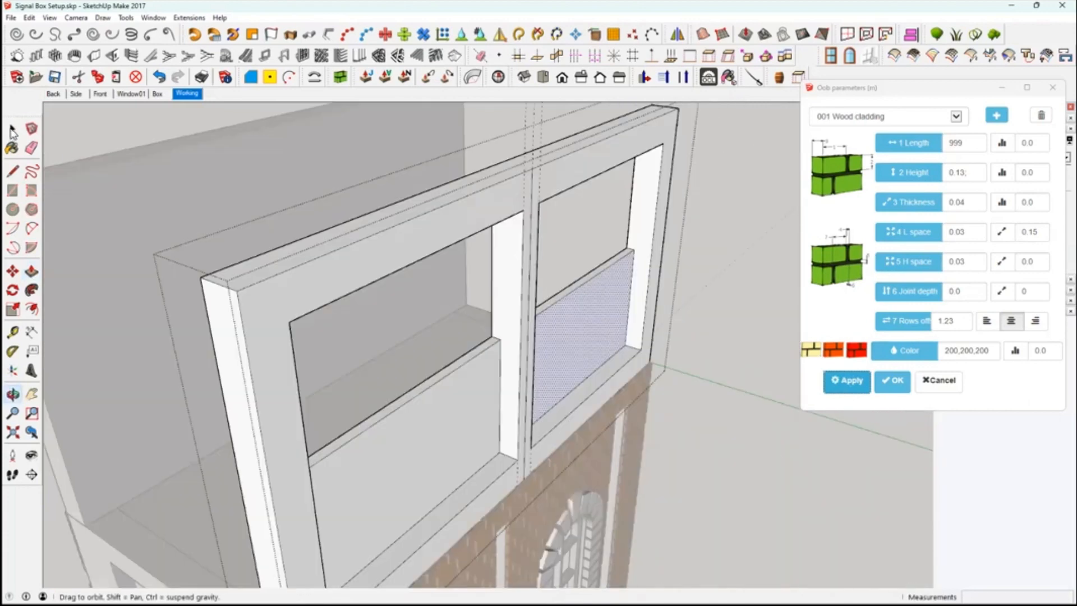
scroll(353, 381, "up", 5)
scroll(430, 382, "down", 3)
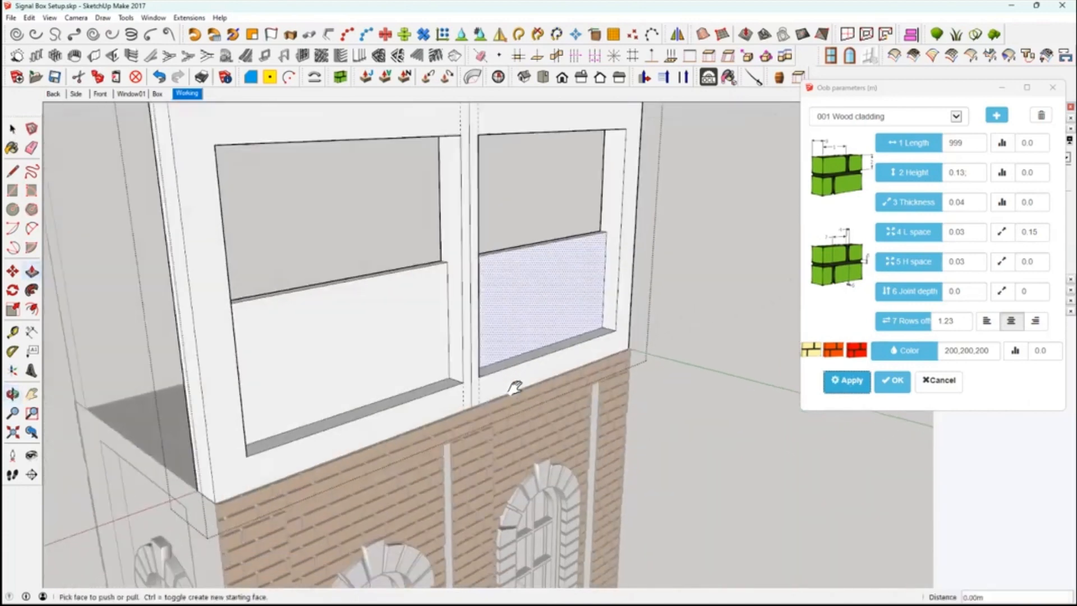
middle_click_drag(430, 382, 142, 103)
left_click(157, 93)
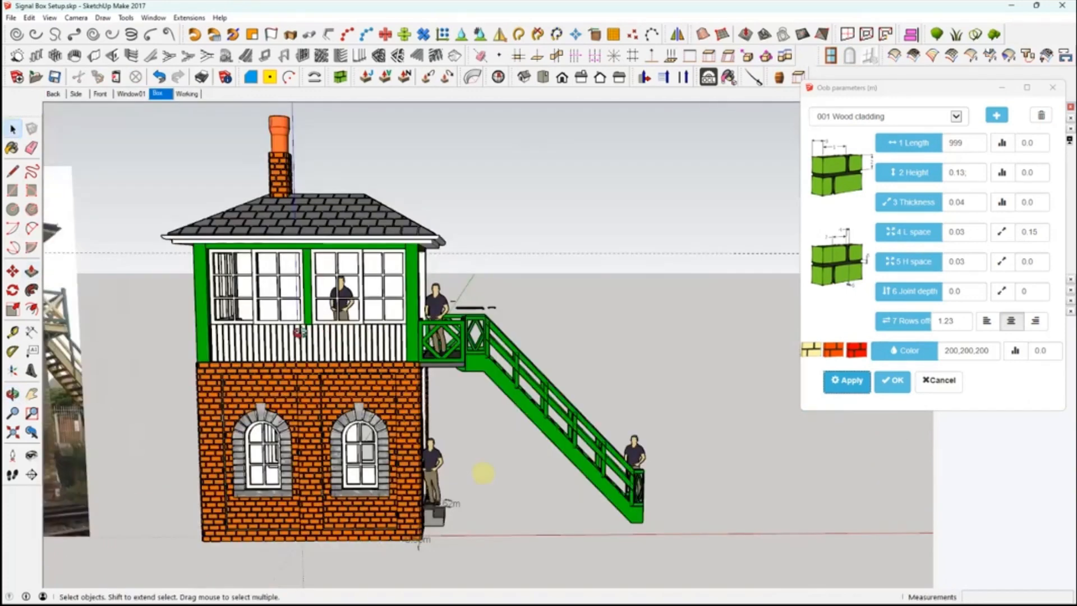
middle_click_drag(299, 332, 287, 329)
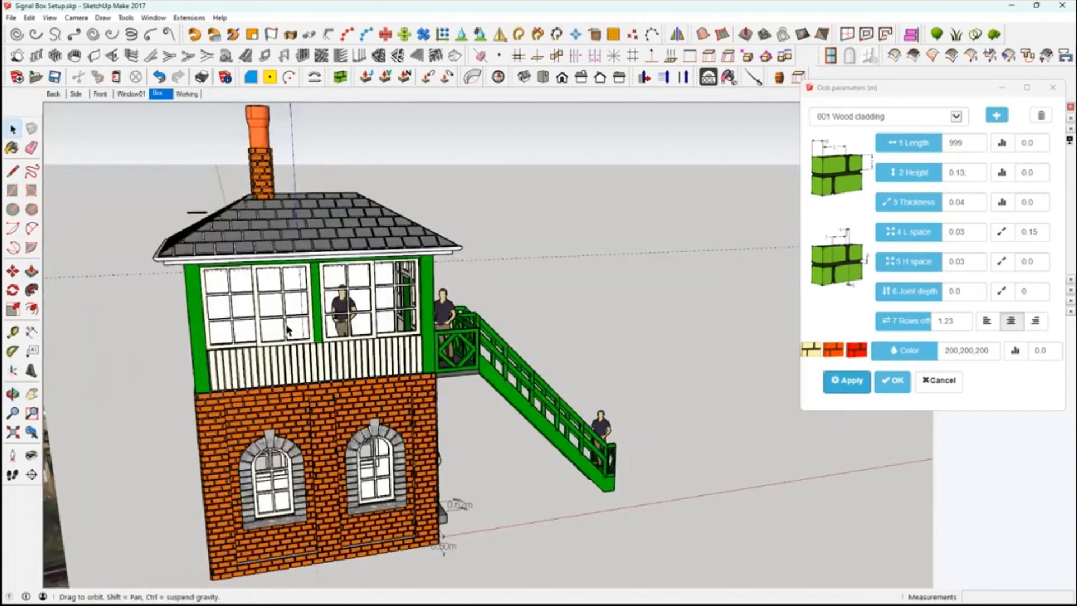
scroll(368, 326, "up", 2)
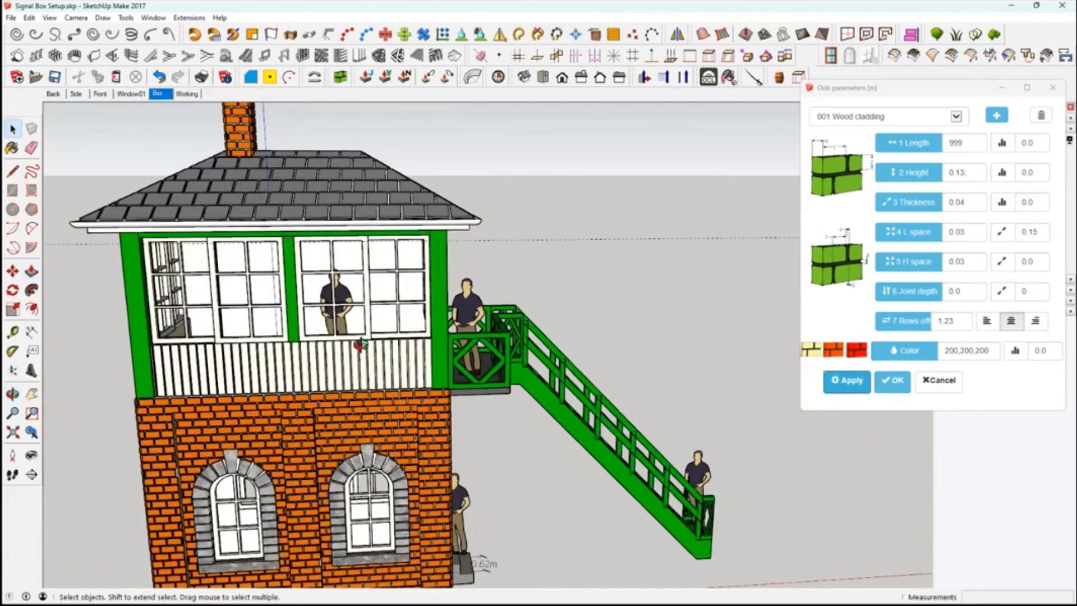
middle_click_drag(299, 360, 298, 368)
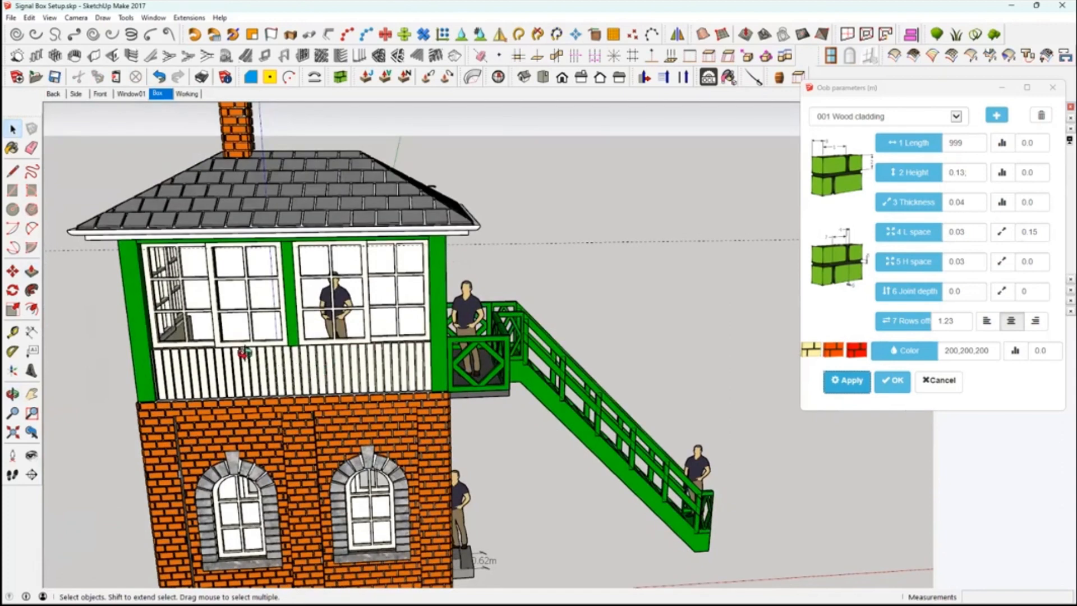
middle_click_drag(254, 351, 283, 354)
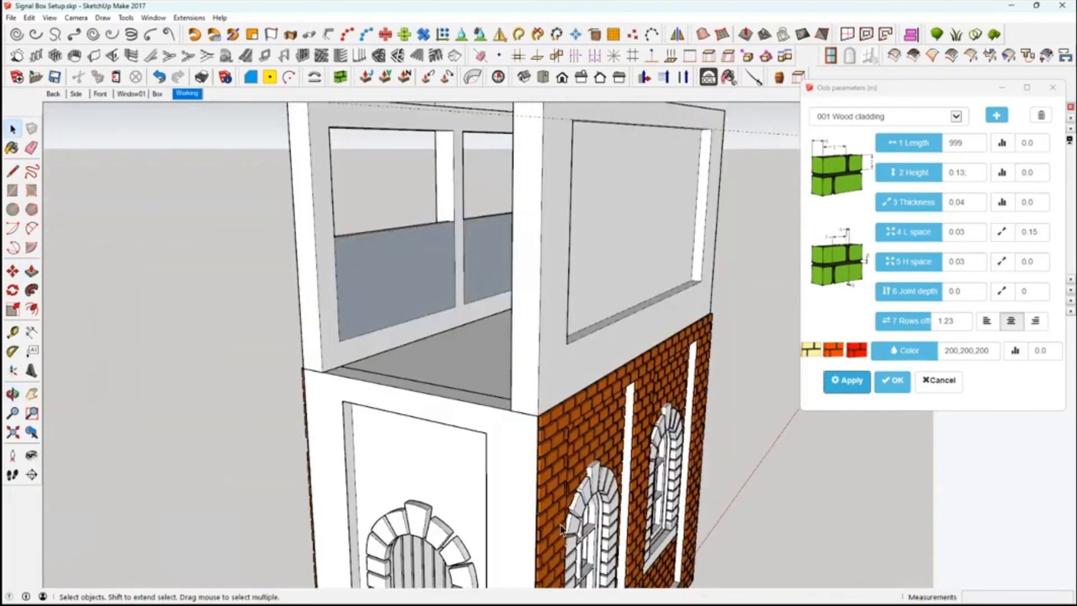
In the Working scene, hide the front window-wall group to view the floor behind it, and undo the hiding.
middle_click_drag(512, 517, 848, 527)
middle_click_drag(522, 346, 709, 405)
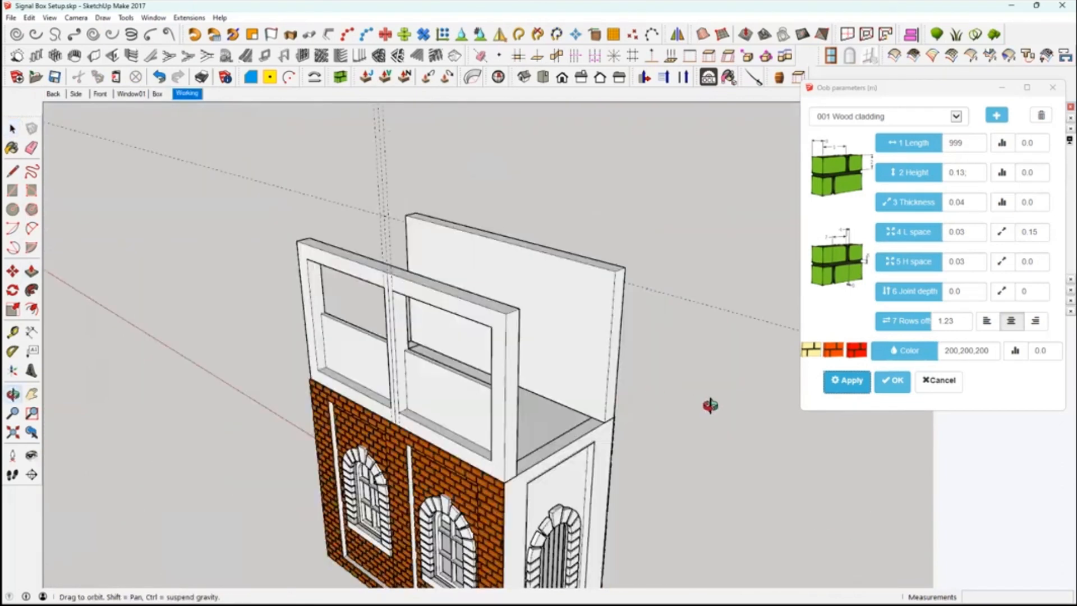
middle_click_drag(612, 450, 603, 435)
double_click(604, 435)
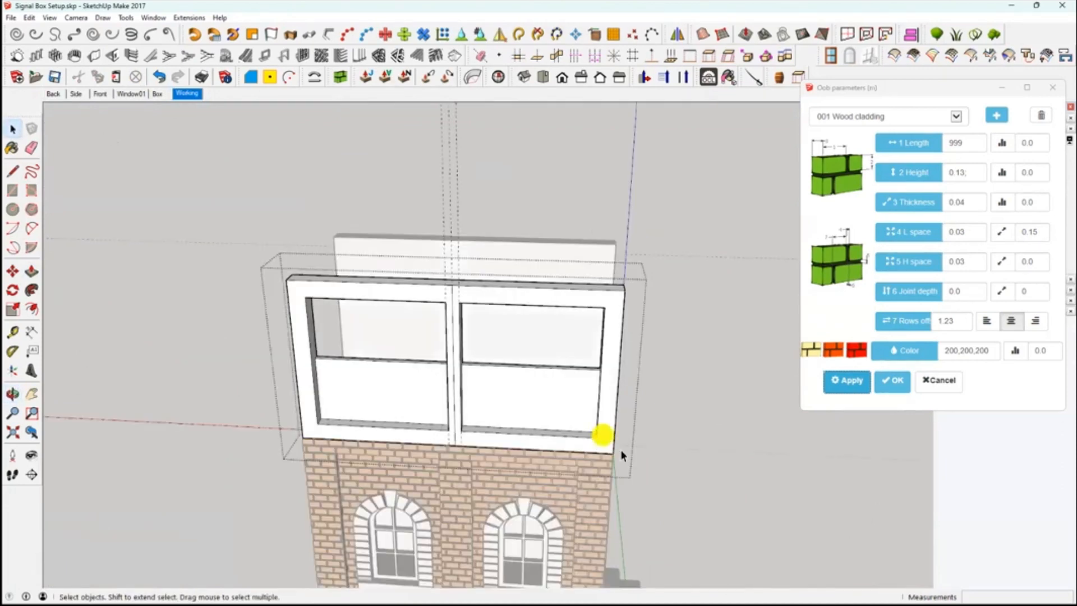
left_click(540, 400)
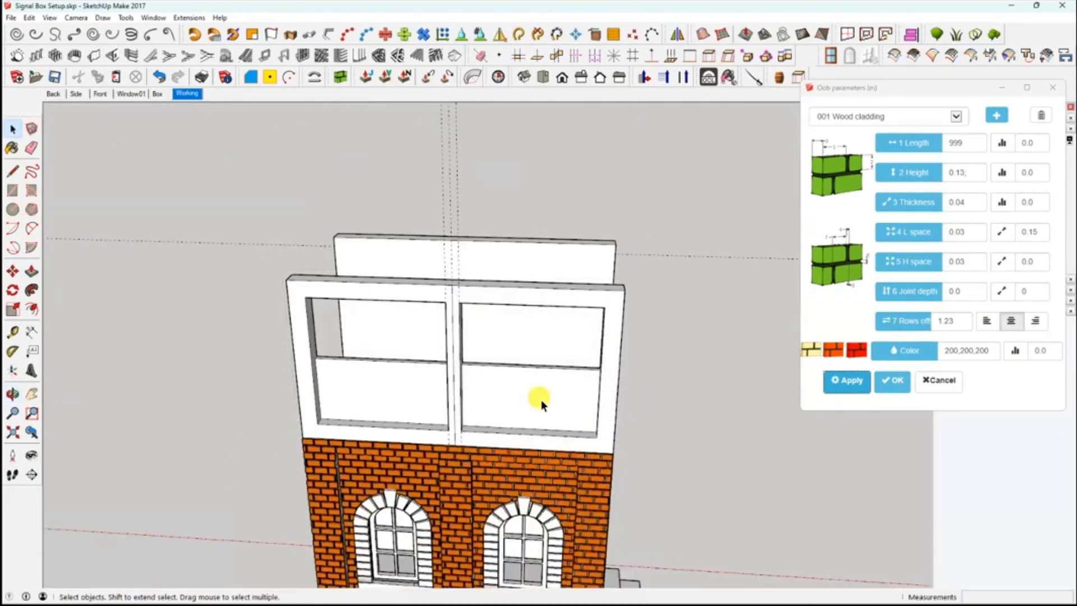
middle_click_drag(533, 409, 726, 412)
middle_click_drag(501, 413, 498, 405)
right_click(498, 405)
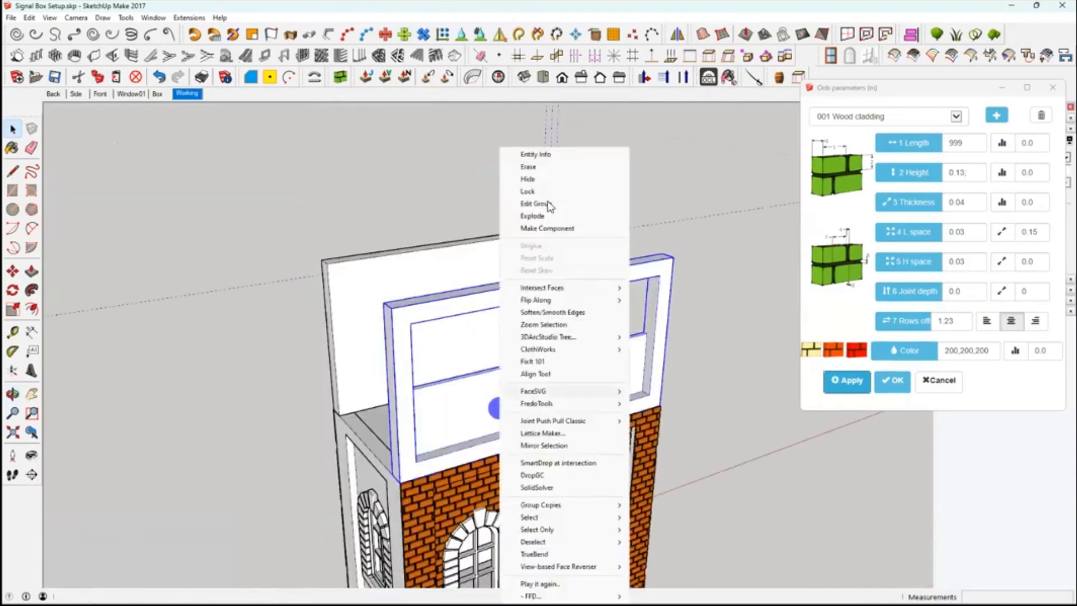
left_click(541, 178)
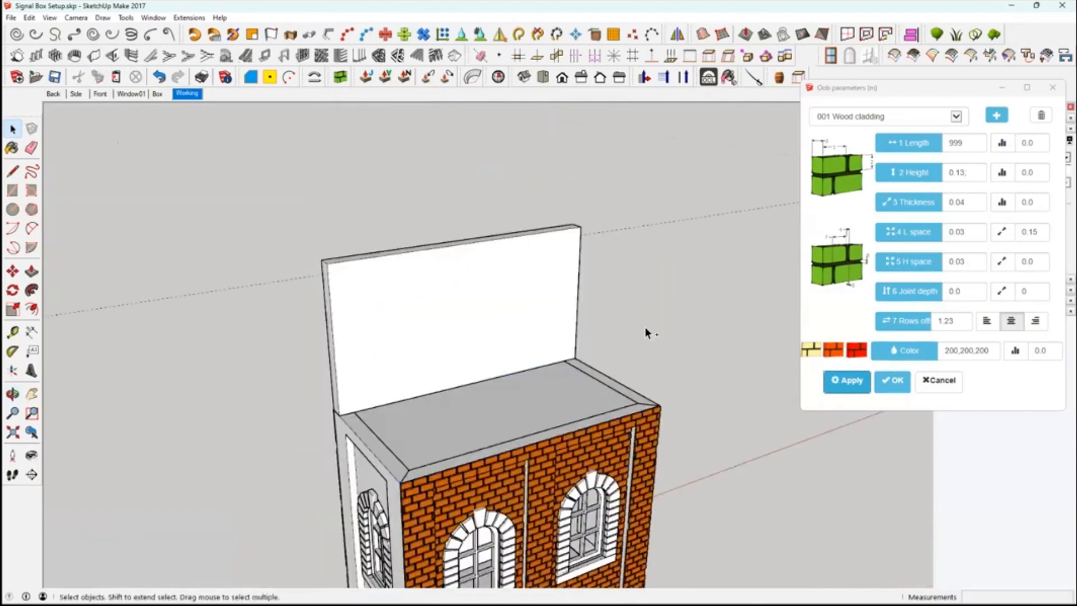
key("ctrl+z")
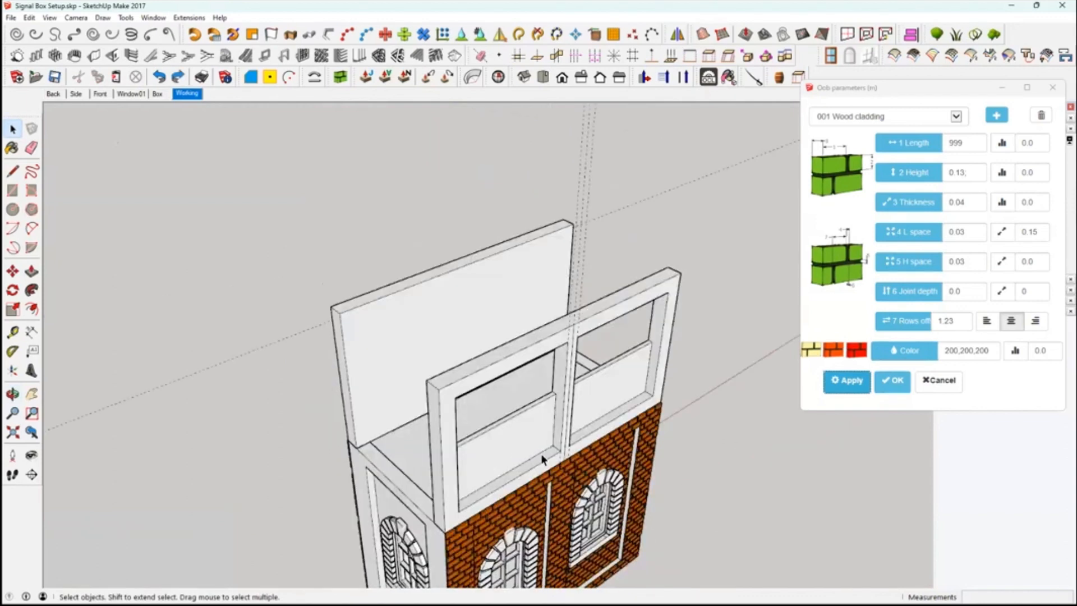
Close the wood cladding parameters dialog without applying the cladding.
middle_click_drag(599, 478, 569, 486)
scroll(594, 519, "up", 3)
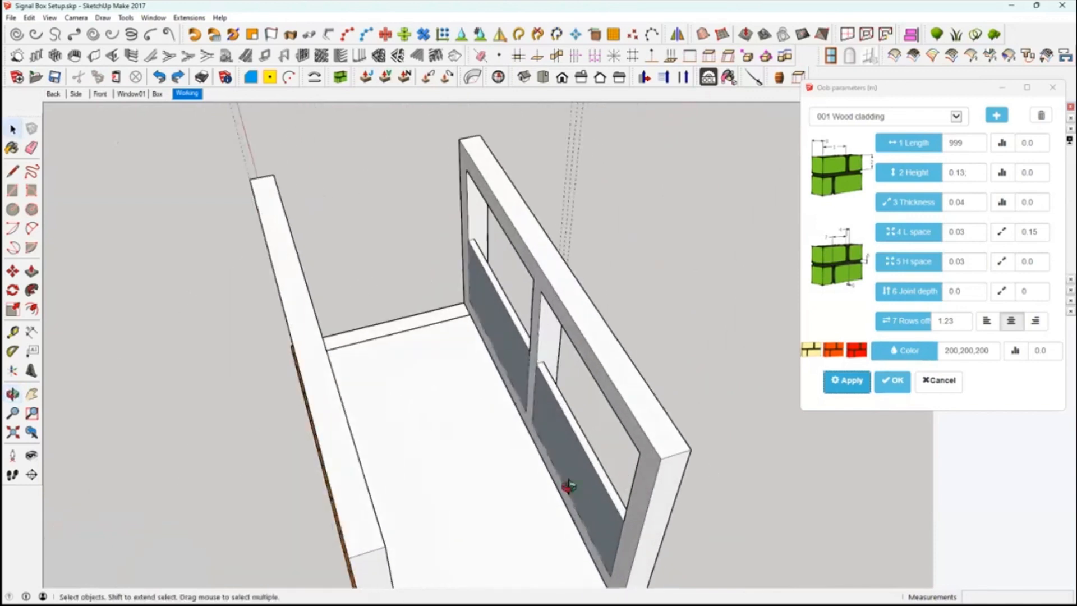
middle_click_drag(320, 472, 511, 343)
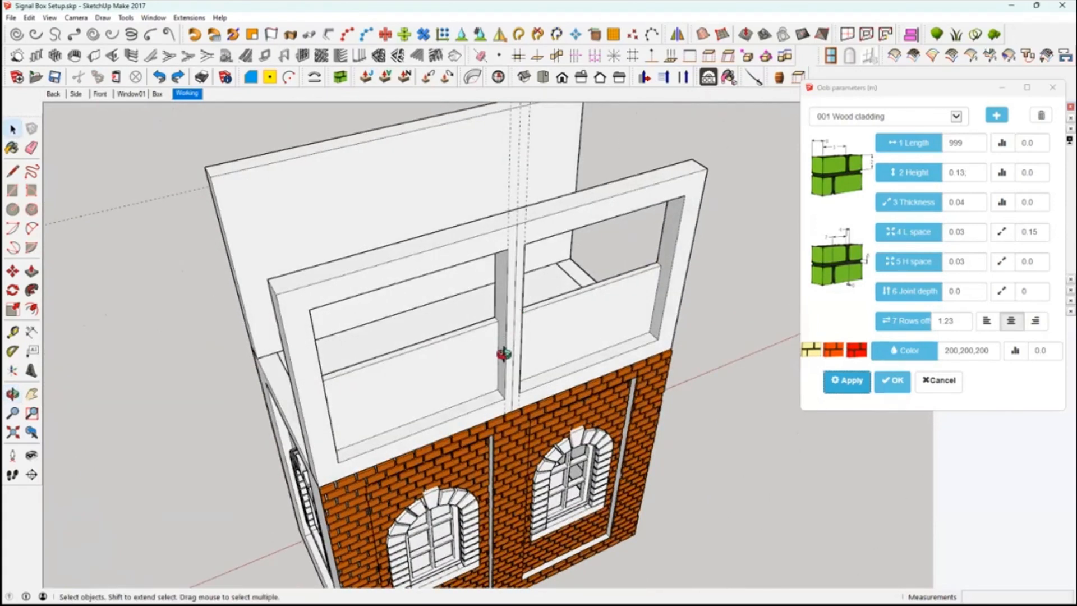
left_click(938, 380)
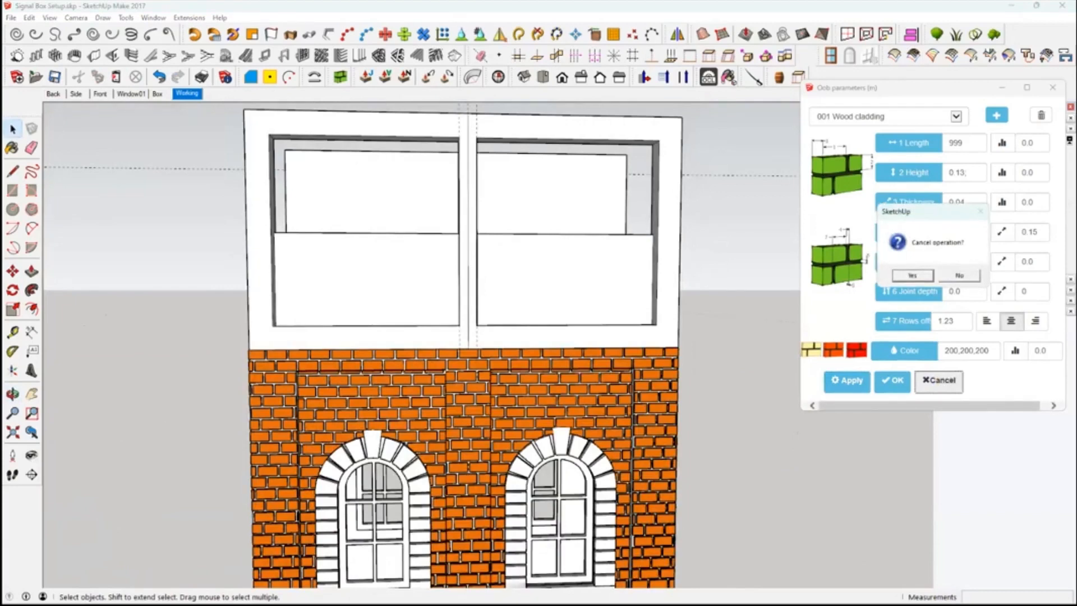
left_click(958, 276)
middle_click_drag(767, 418, 785, 379)
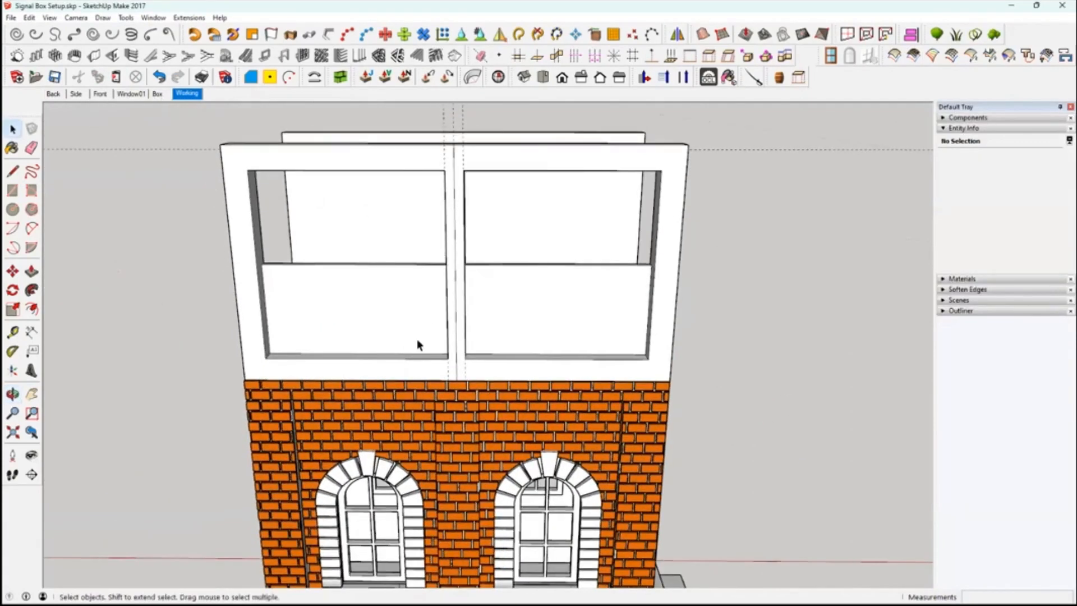
Copy the figure on the stair landing in the Box scene and paste it onto the upper floor in the Working scene.
left_click(157, 93)
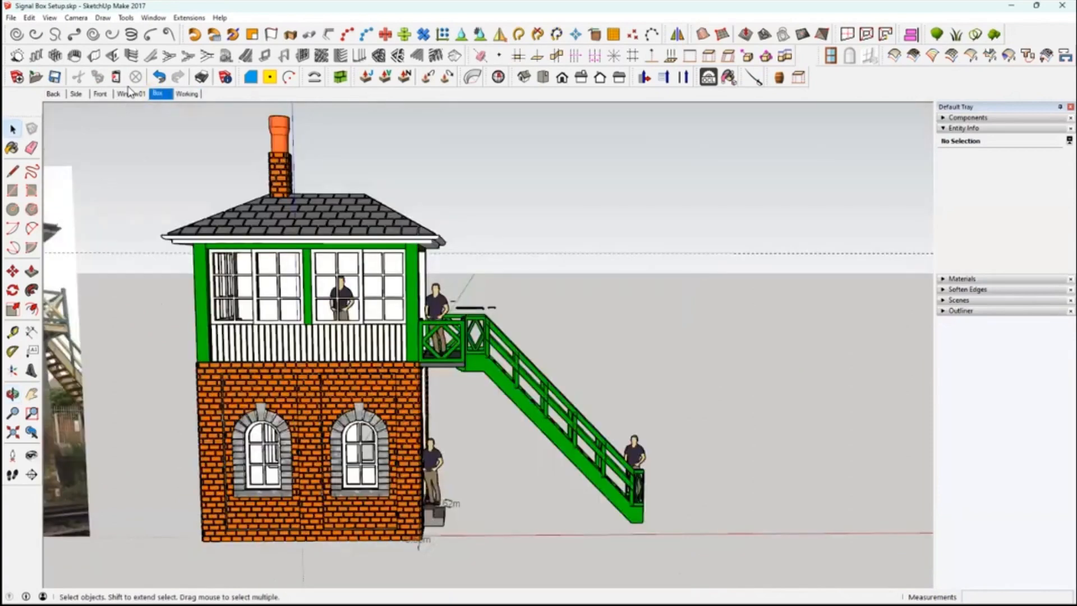
left_click(435, 304)
left_click(97, 77)
left_click(187, 94)
left_click(116, 77)
left_click(459, 366)
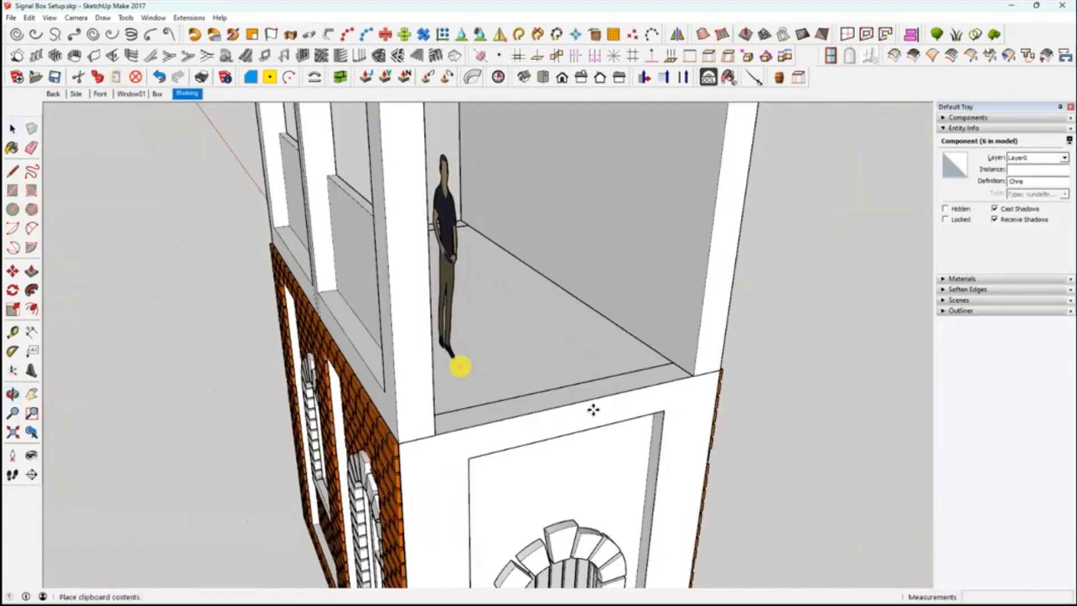
middle_click_drag(645, 337, 603, 495)
scroll(470, 438, "down", 5)
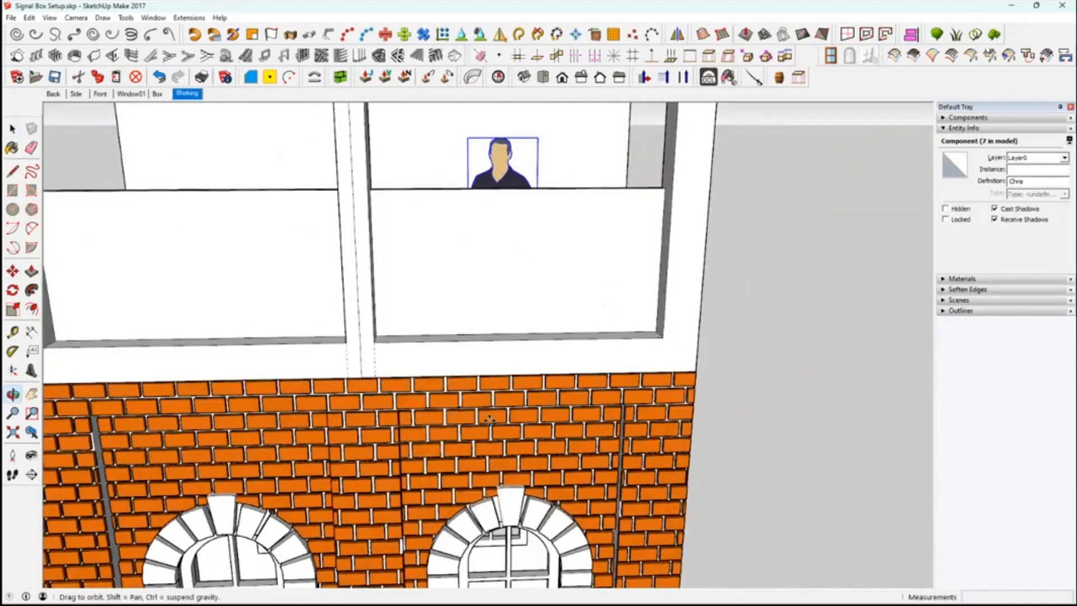
Open the front window-wall group for editing and place a horizontal guide partway up the right lower panel, parallel to its bottom edge.
middle_click_drag(470, 420, 450, 416)
left_click(450, 402)
left_click(449, 403)
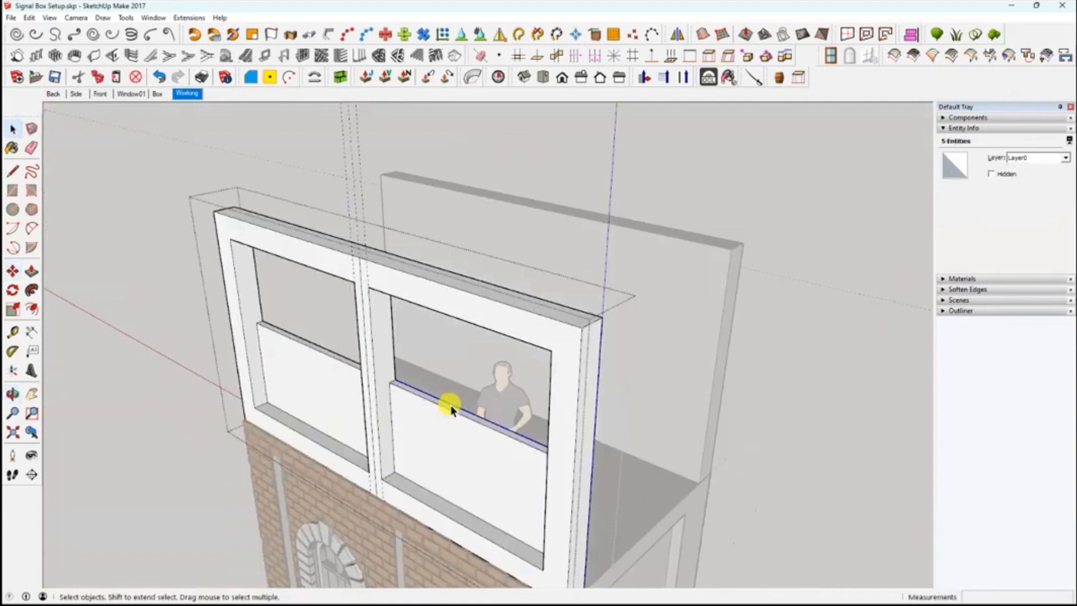
scroll(448, 407, "up", 2)
scroll(447, 402, "up", 1)
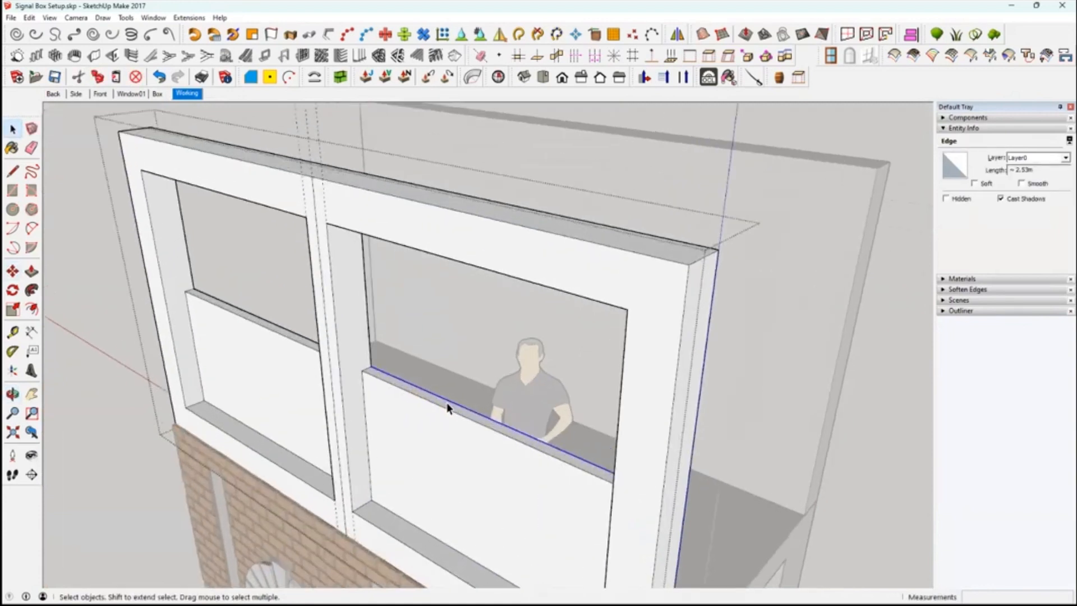
left_click(446, 402)
left_click(31, 271)
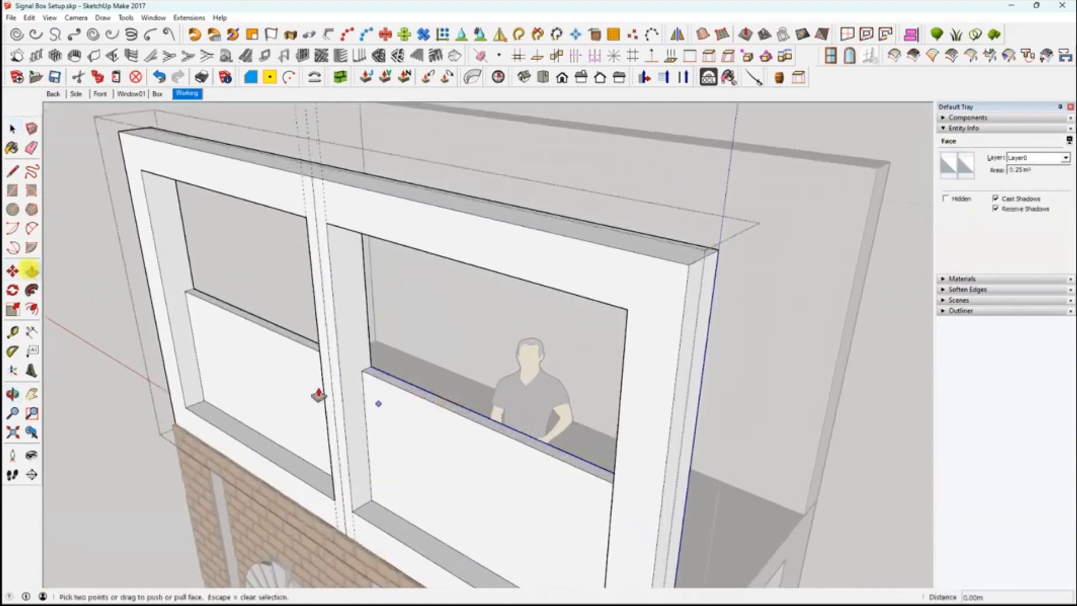
left_click(12, 332)
left_click(384, 507)
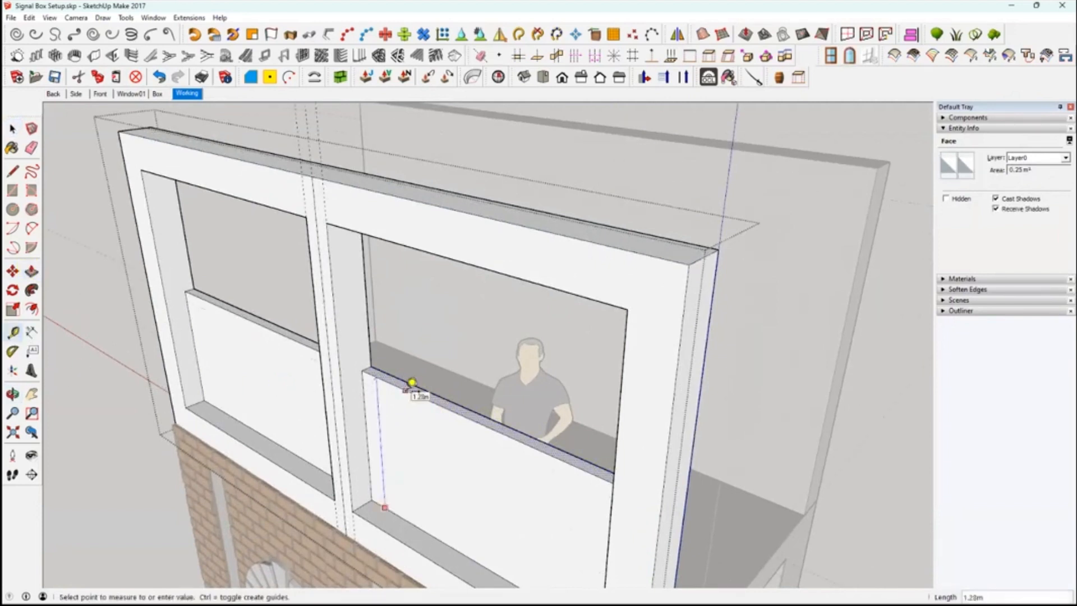
left_click(407, 445)
Push the top faces of both lower panels down 0.52 m to the guide height and leave the wall group.
left_click(32, 272)
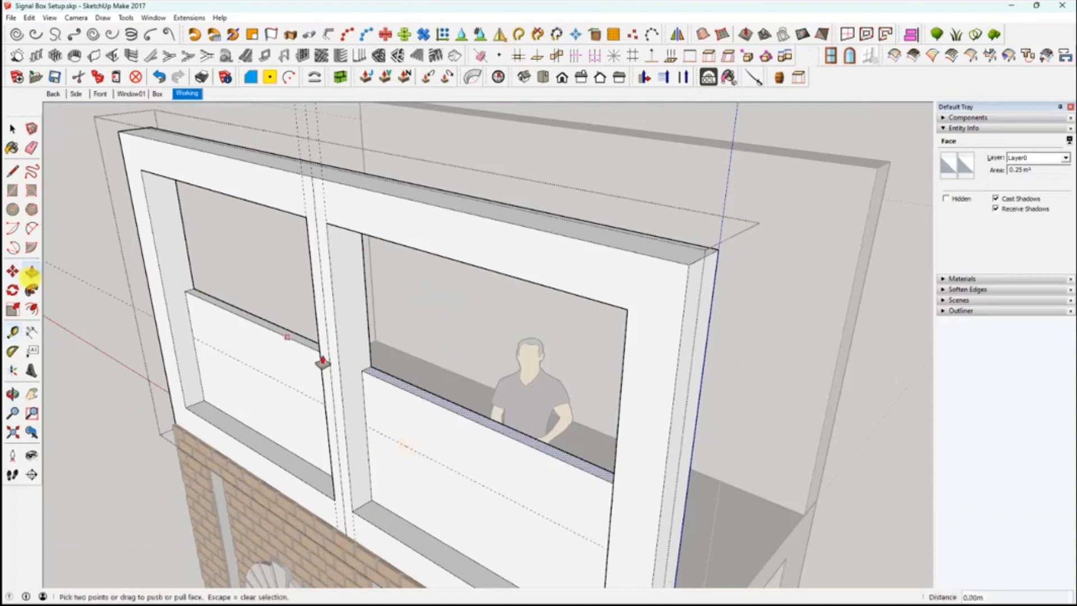
left_click(430, 404)
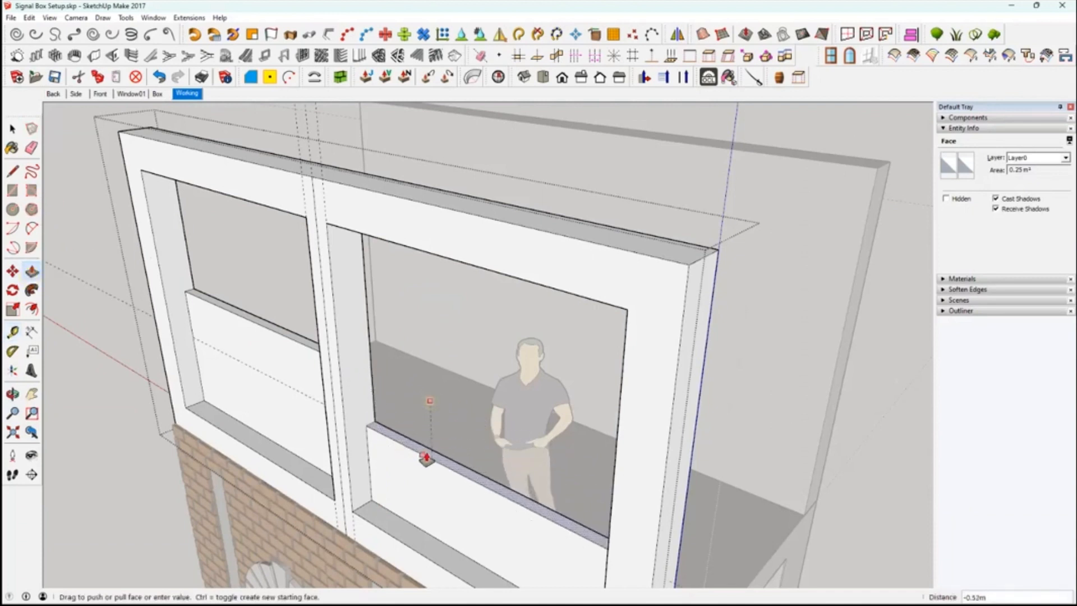
left_click(423, 459)
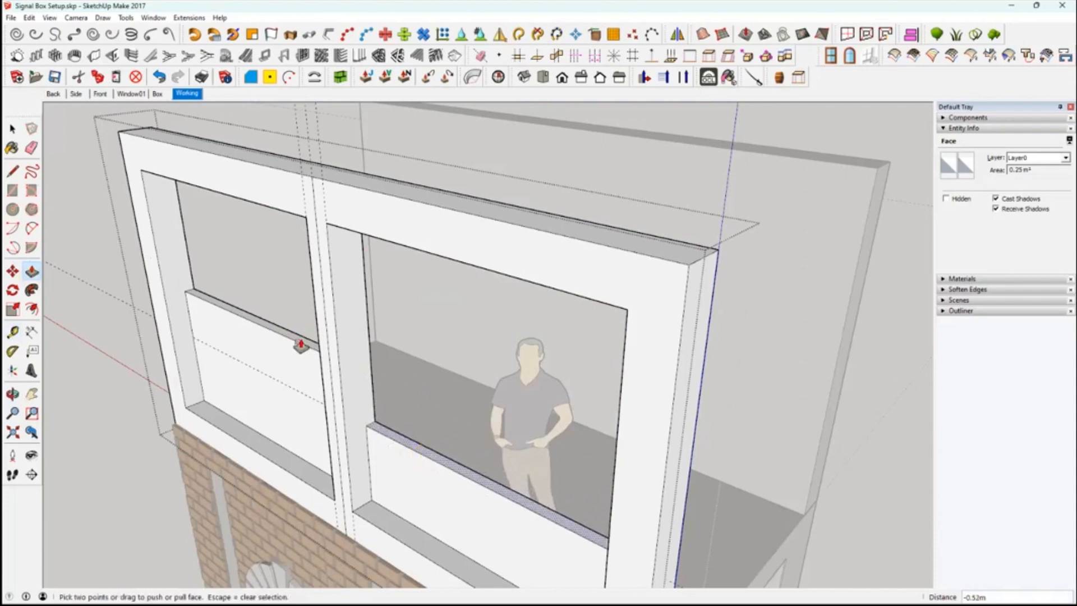
double_click(300, 342)
left_click(14, 131)
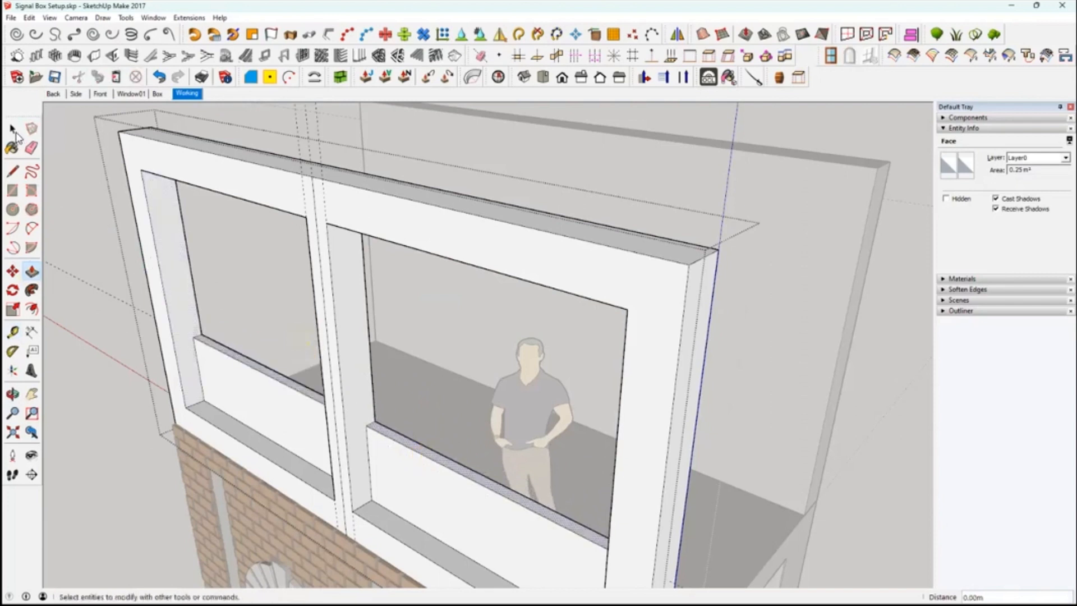
mouse_move(277, 444)
middle_mouse_down()
mouse_move(343, 421)
mouse_move(443, 453)
mouse_move(480, 435)
mouse_move(481, 494)
mouse_move(547, 389)
mouse_move(560, 400)
middle_mouse_up()
mouse_move(132, 246)
middle_mouse_down()
mouse_move(154, 263)
mouse_move(182, 264)
middle_mouse_up()
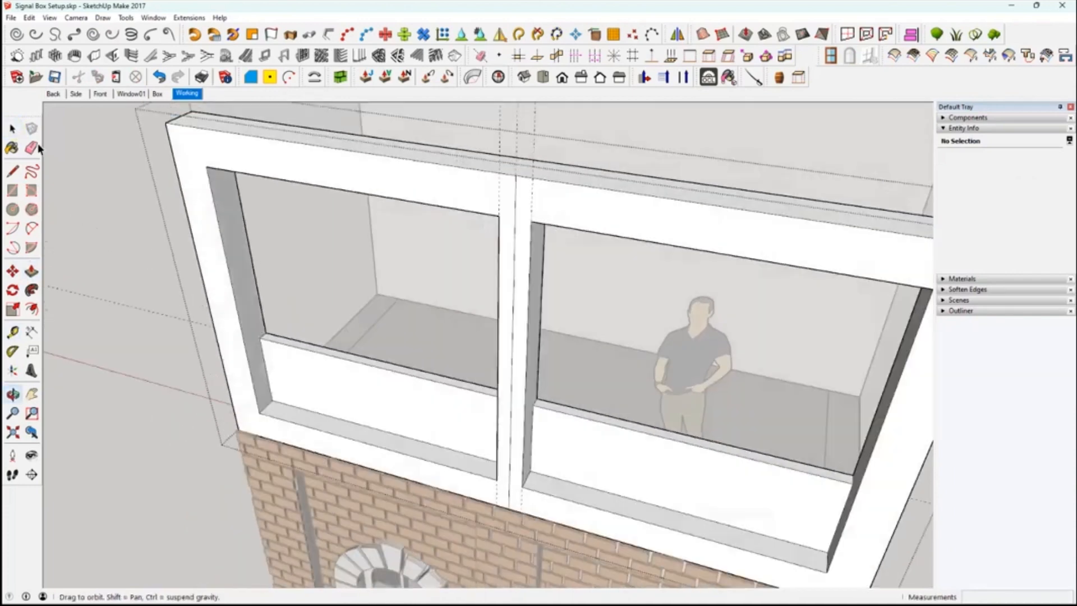
mouse_move(39, 149)
middle_mouse_down()
mouse_move(372, 337)
mouse_move(365, 365)
mouse_move(363, 348)
mouse_move(398, 373)
mouse_move(430, 482)
mouse_move(418, 350)
middle_mouse_up()
left_click(132, 248)
Draw a rectangle about 2.53 m by 1.80 m filling the left window opening above the lower panel.
scroll(347, 359, "up", 3)
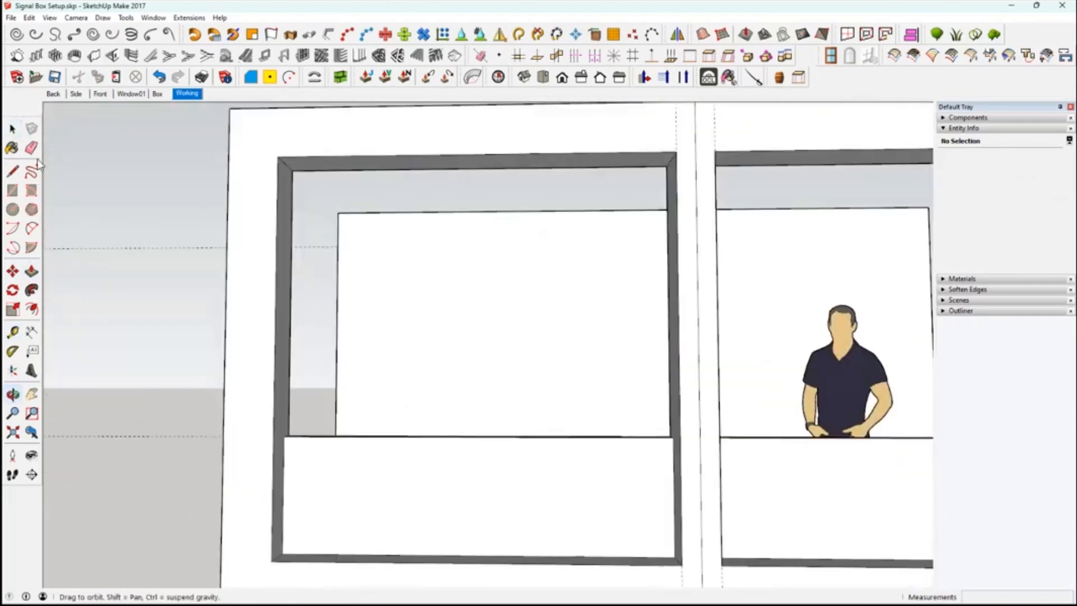
middle_click_drag(38, 163, 20, 171)
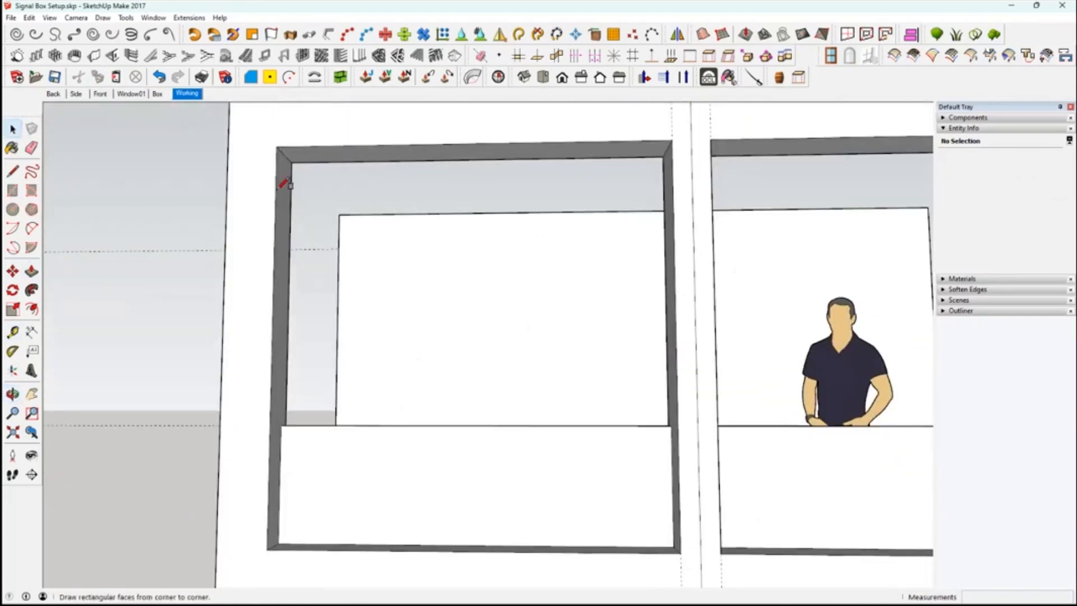
left_click(290, 163)
middle_click_drag(473, 439, 663, 537)
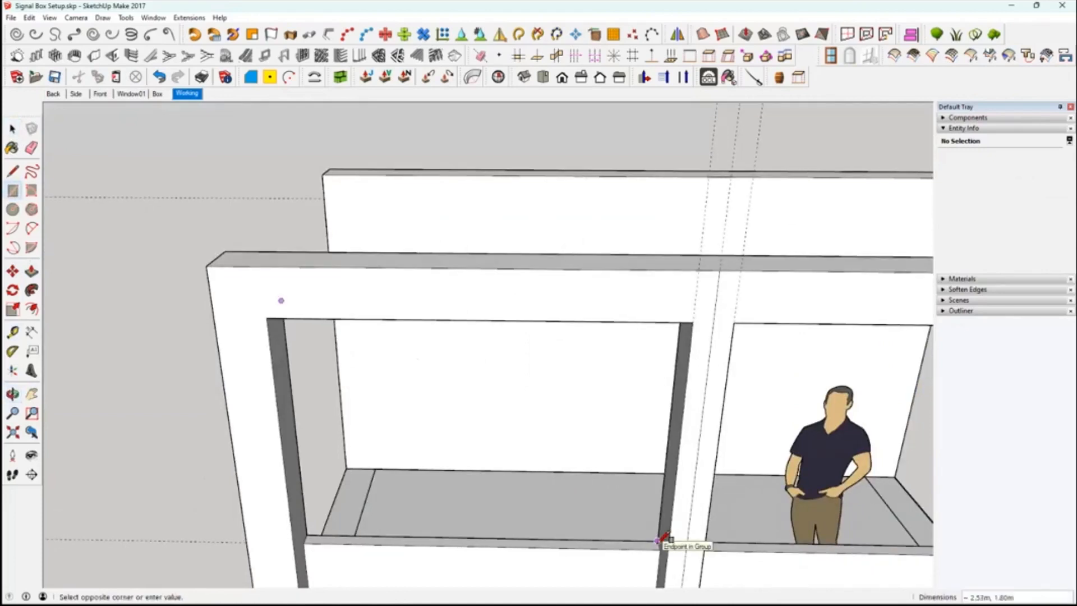
left_click(657, 541)
middle_click_drag(595, 352, 593, 354)
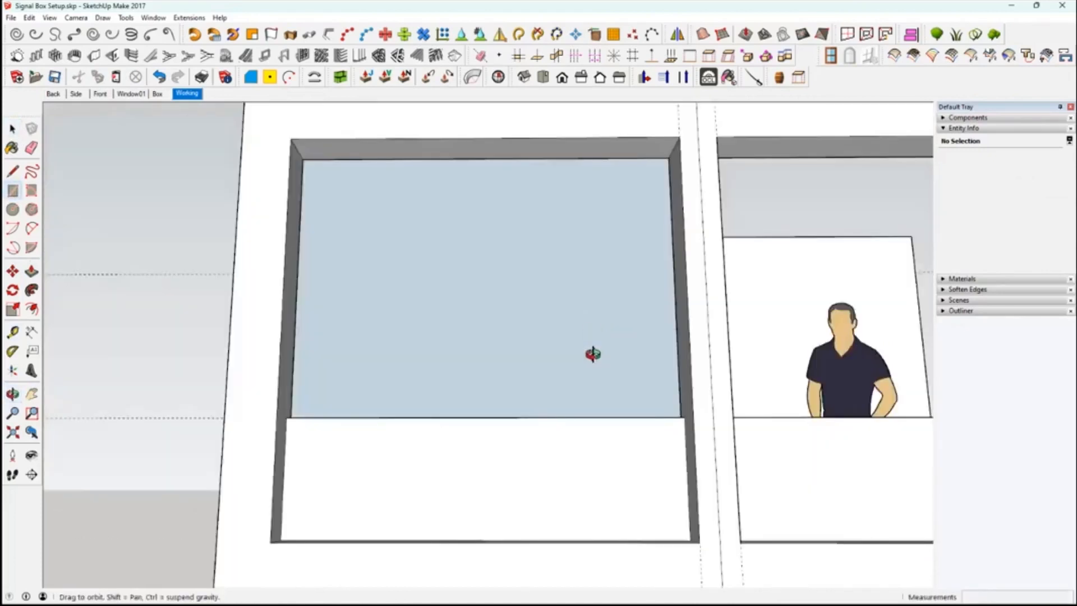
Split the left opening's window face in half with a vertical midpoint line and delete the right half.
left_click(13, 171)
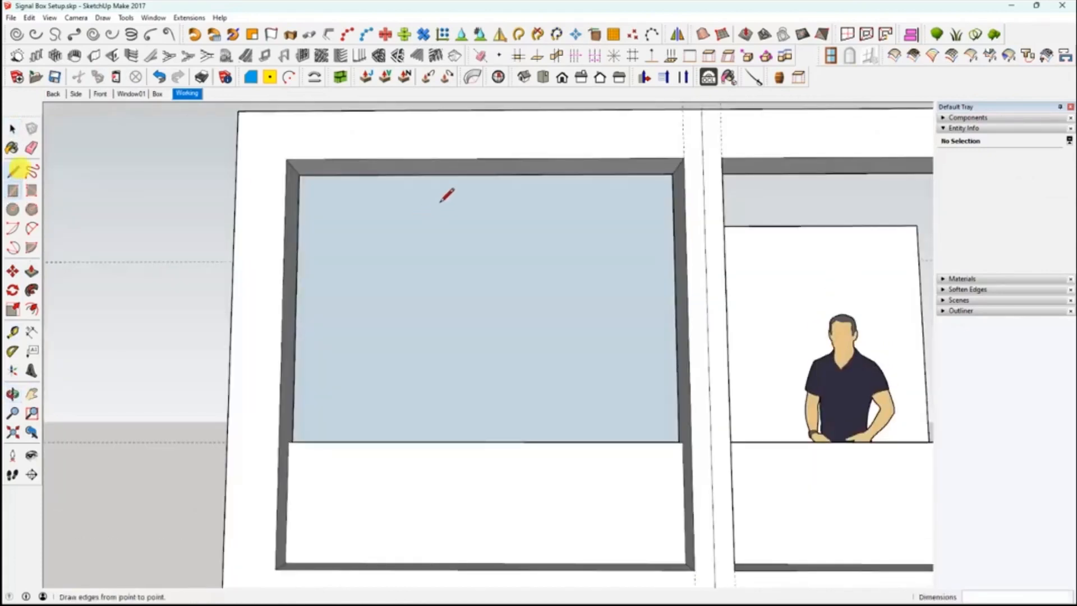
left_click(482, 176)
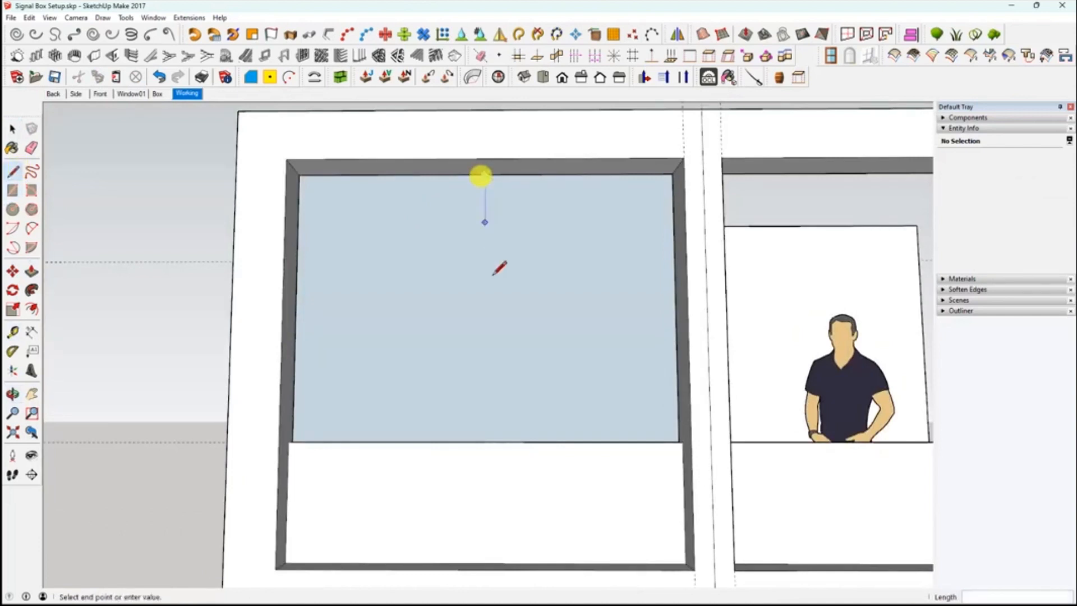
middle_click_drag(491, 387, 498, 457)
left_click(491, 495)
key("space")
left_click(570, 441)
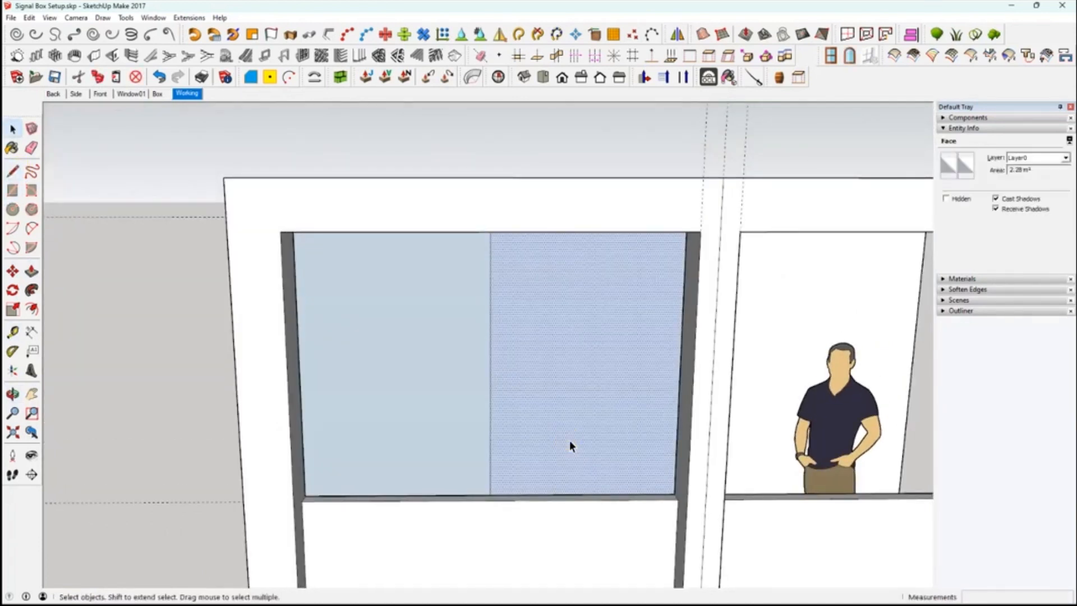
key("Delete")
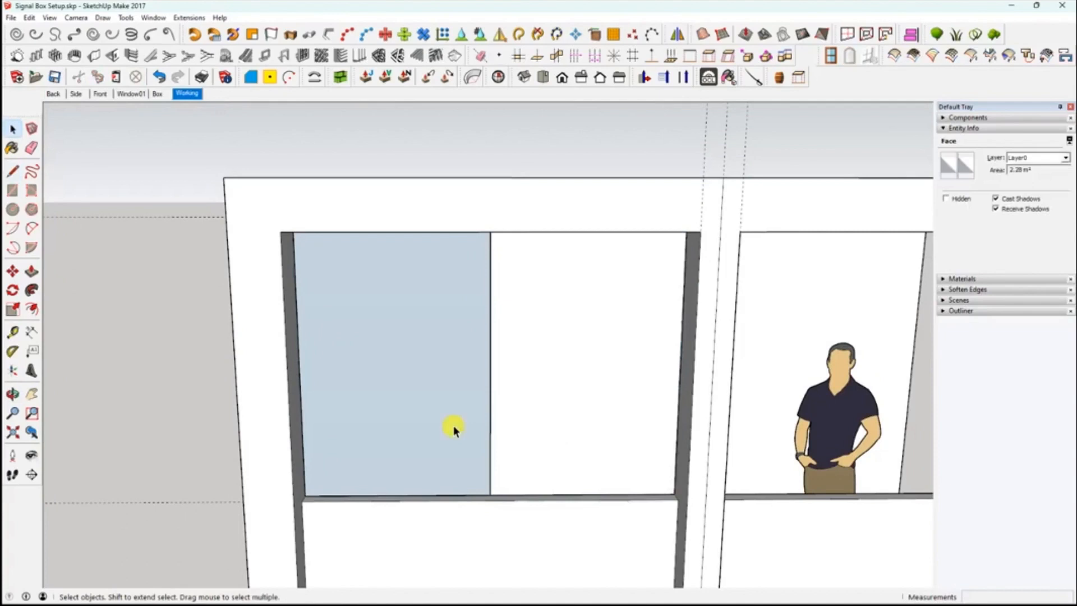
Reverse the remaining half of the window face and make it a group with its edges.
left_click(453, 428)
middle_click_drag(509, 453, 482, 412)
right_click(461, 431)
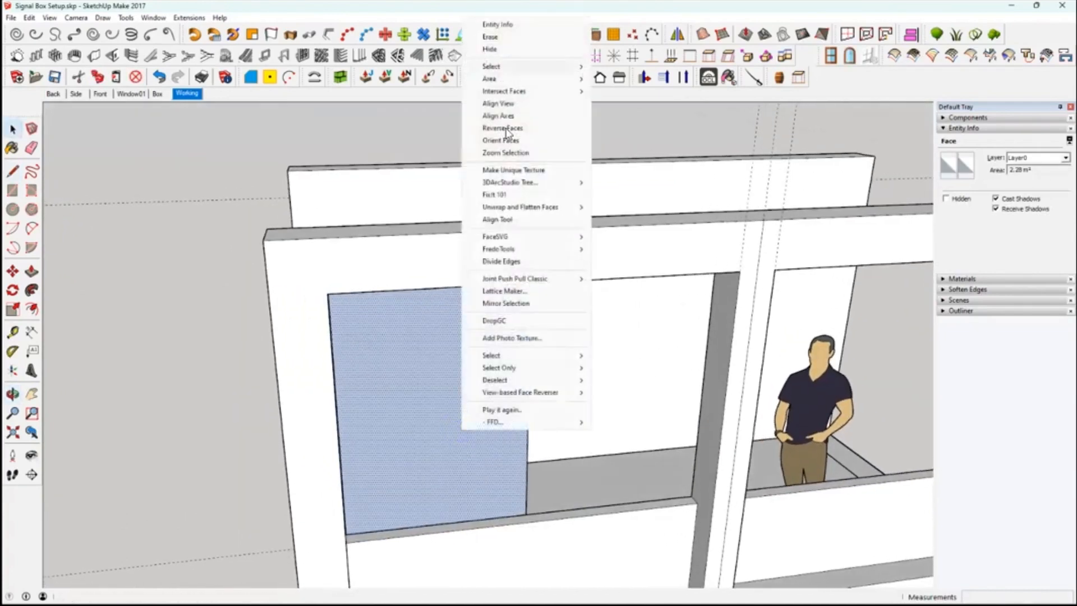
left_click(505, 129)
middle_click_drag(301, 243, 301, 308)
double_click(298, 303)
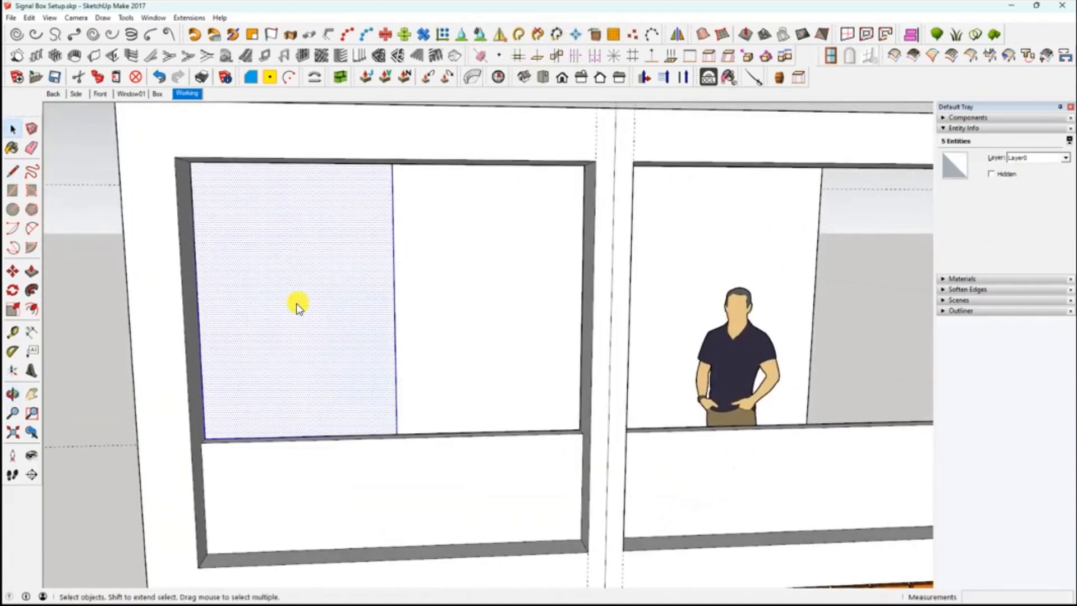
right_click(296, 303)
left_click(335, 299)
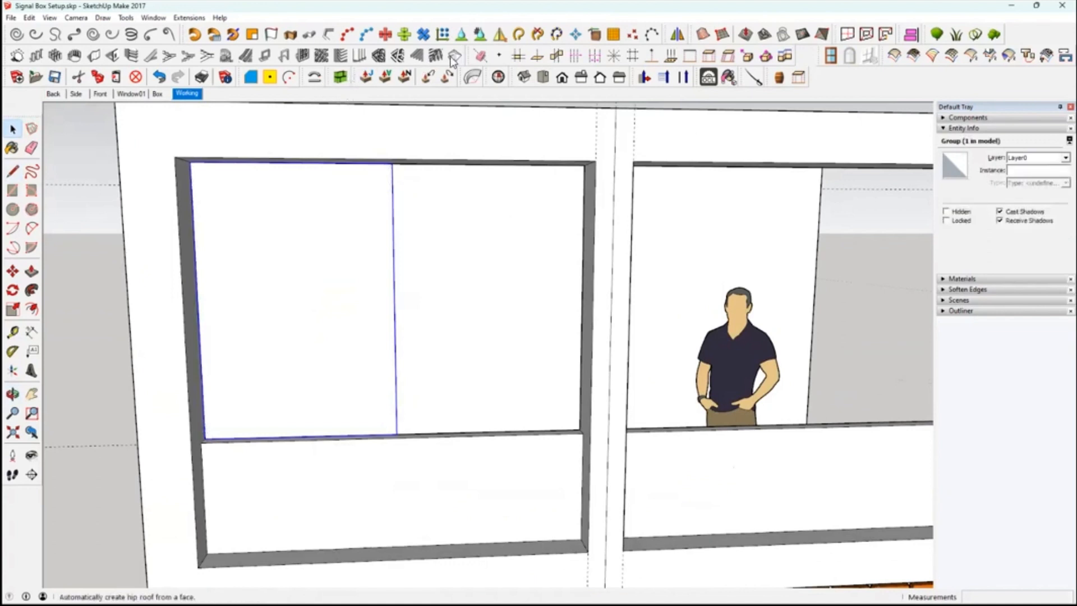
Review the Panel Divider settings and examine the window pane layout on the finished signal box in the Box scene.
left_click(302, 55)
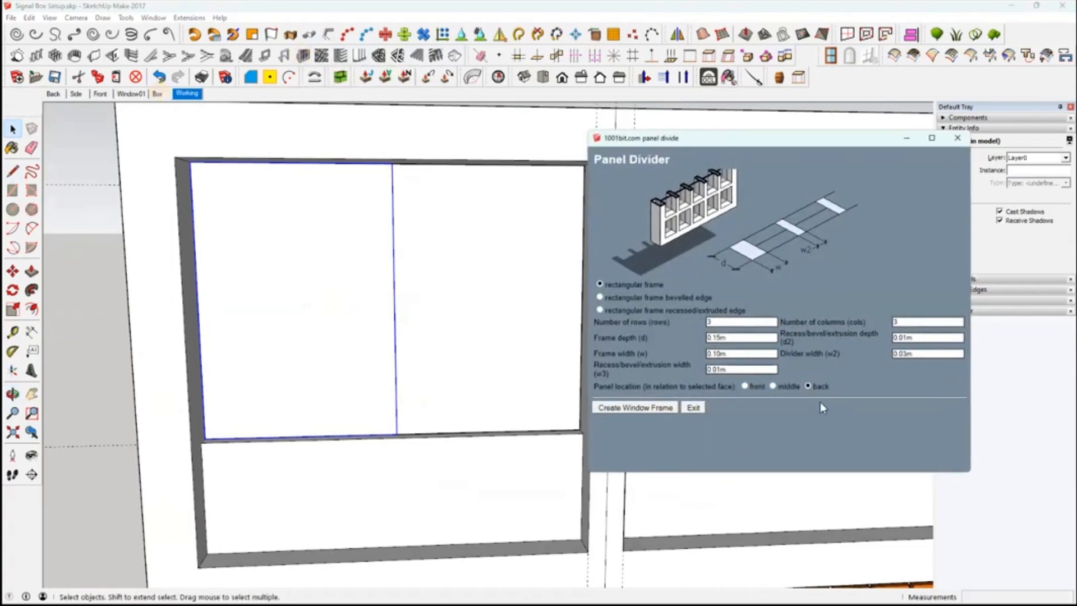
left_click(693, 407)
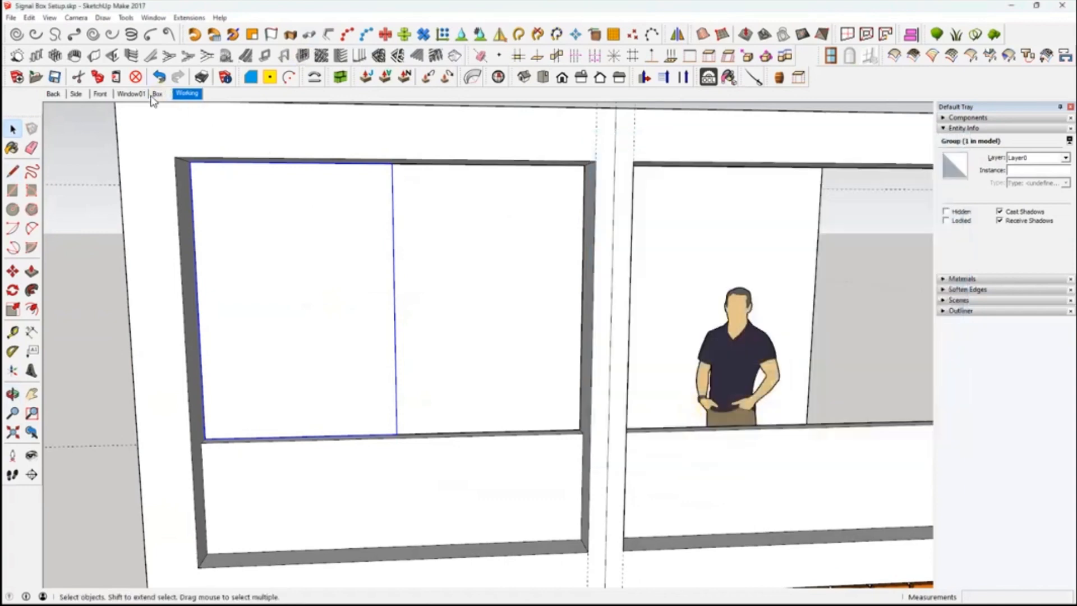
left_click(158, 93)
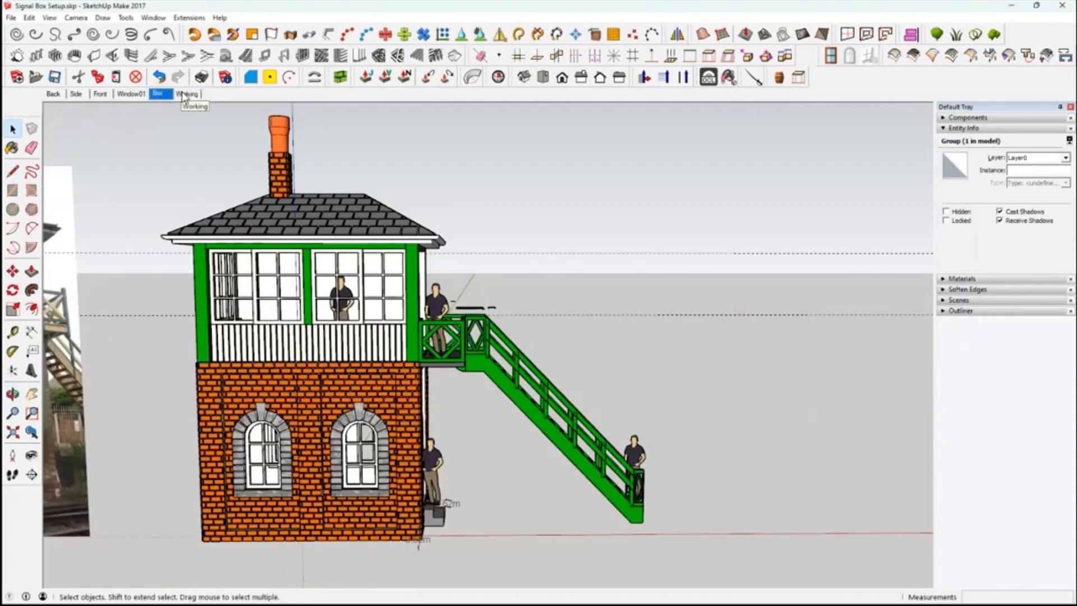
left_click(185, 94)
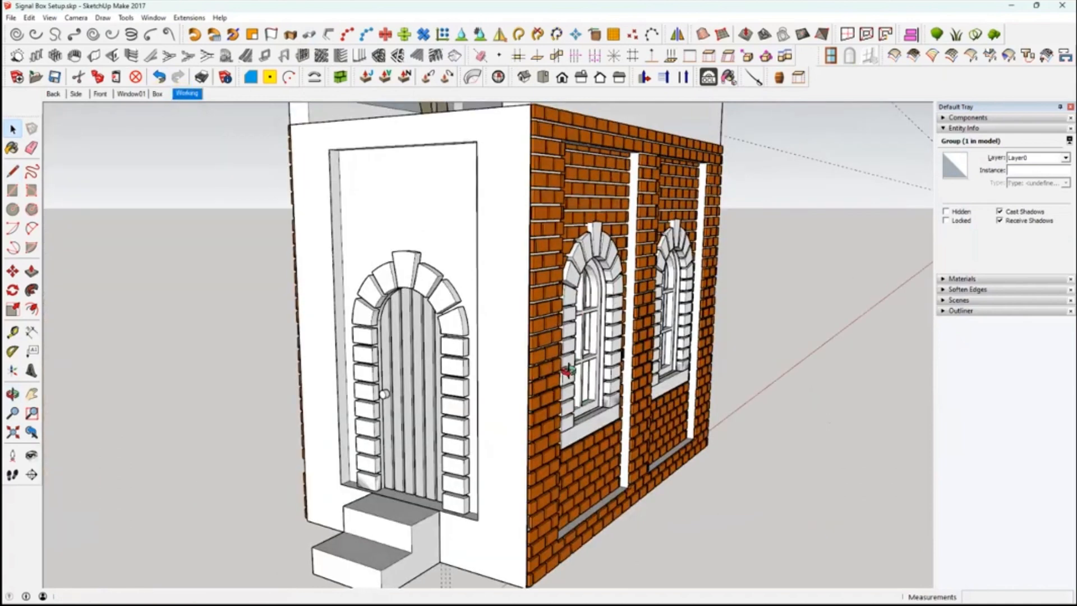
Update the Working scene with a view showing the upper-storey window wall.
middle_click_drag(568, 370, 866, 304)
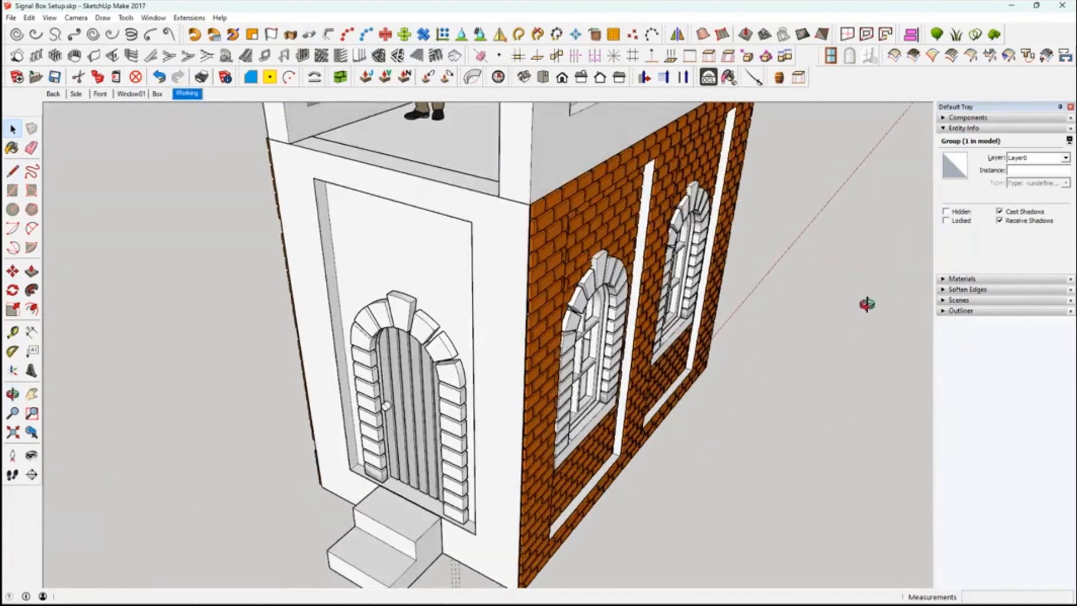
left_click(188, 93)
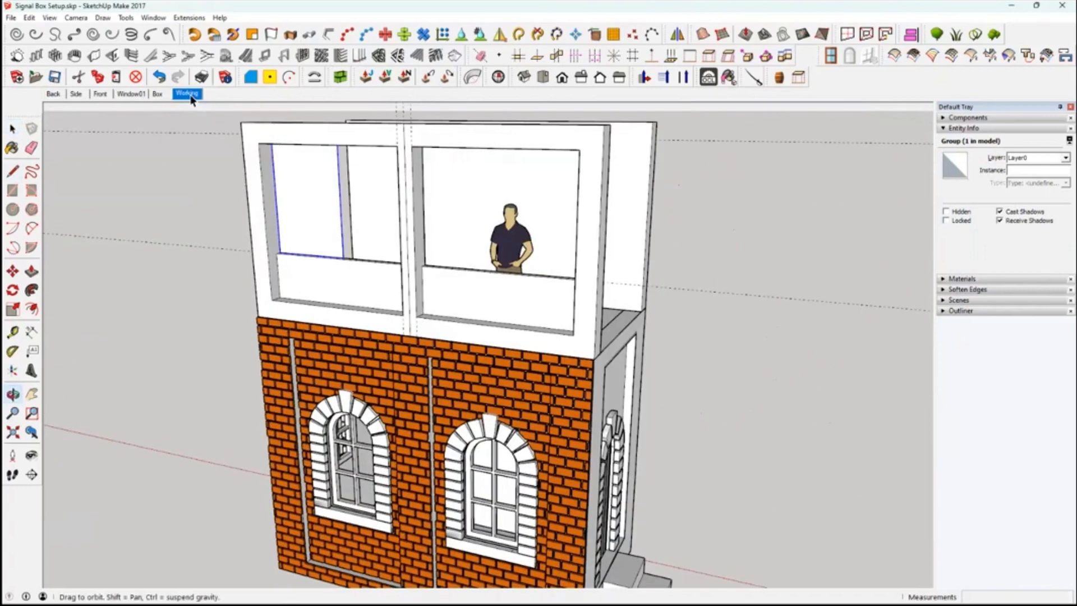
right_click(188, 93)
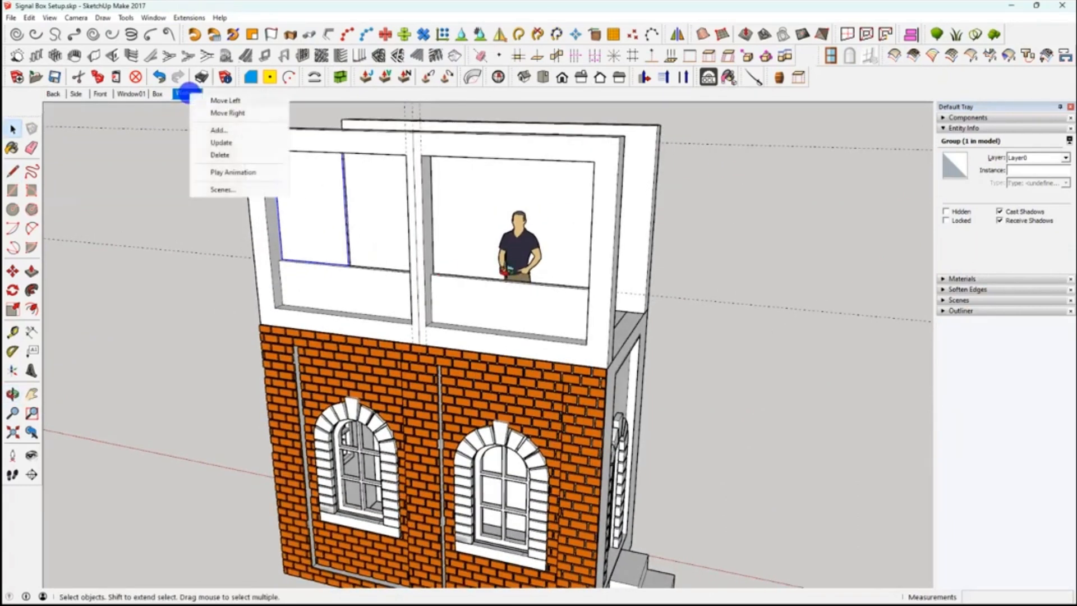
left_click(219, 141)
Create a rectangular window frame with three rows and two columns from the left opening's window face using Panel Divider.
middle_click_drag(288, 257, 460, 145)
left_click(303, 55)
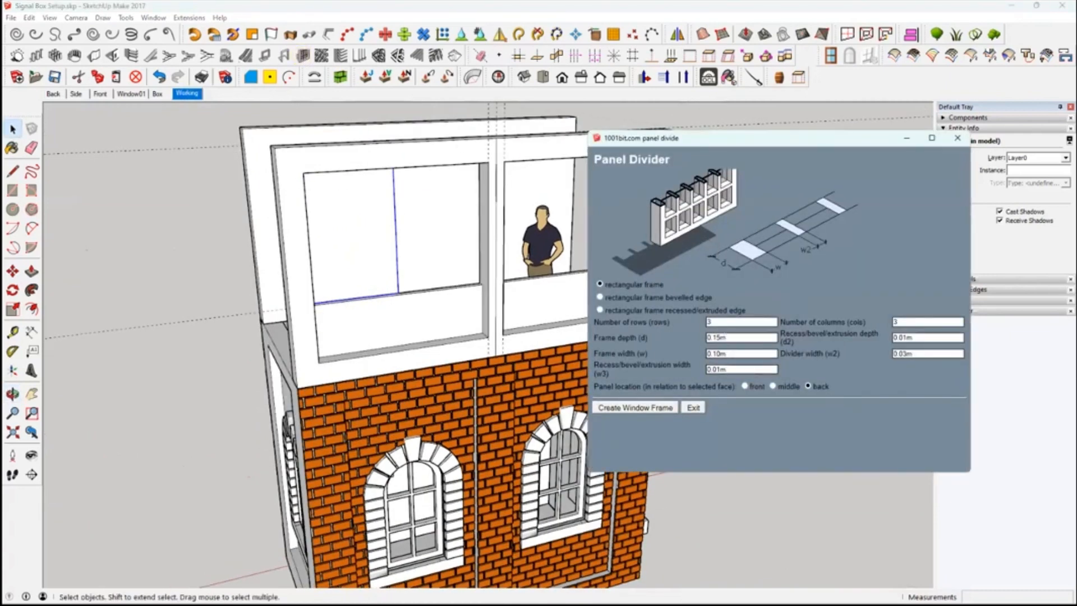
double_click(903, 322)
double_click(722, 338)
double_click(919, 353)
left_click(622, 408)
left_click(363, 274)
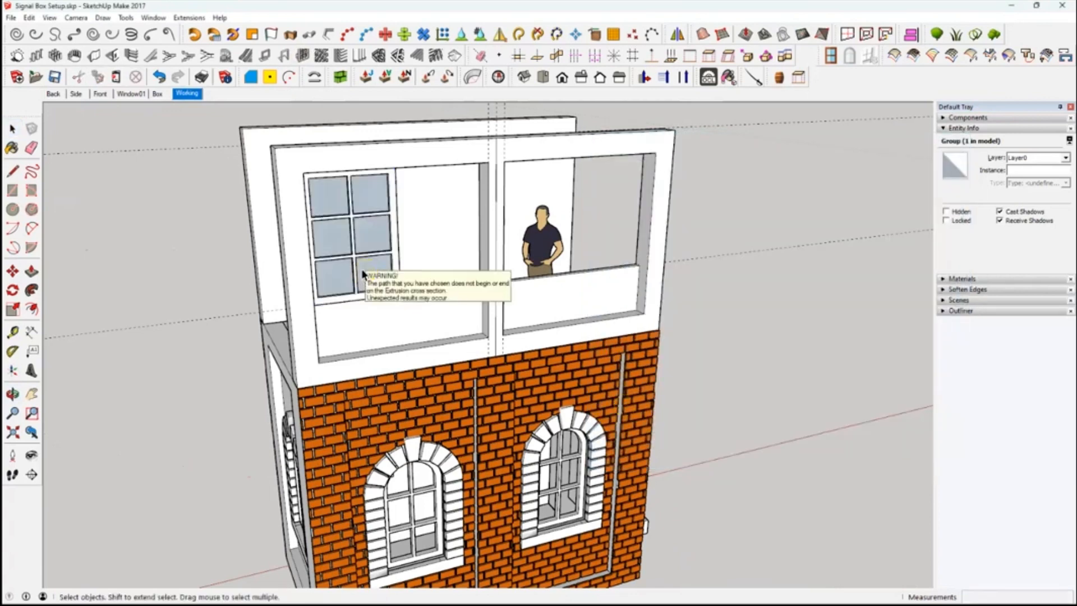
Delete the glass panes inside the new window frame group, leaving an open frame, and leave the group.
middle_click_drag(421, 324, 405, 279)
double_click(405, 279)
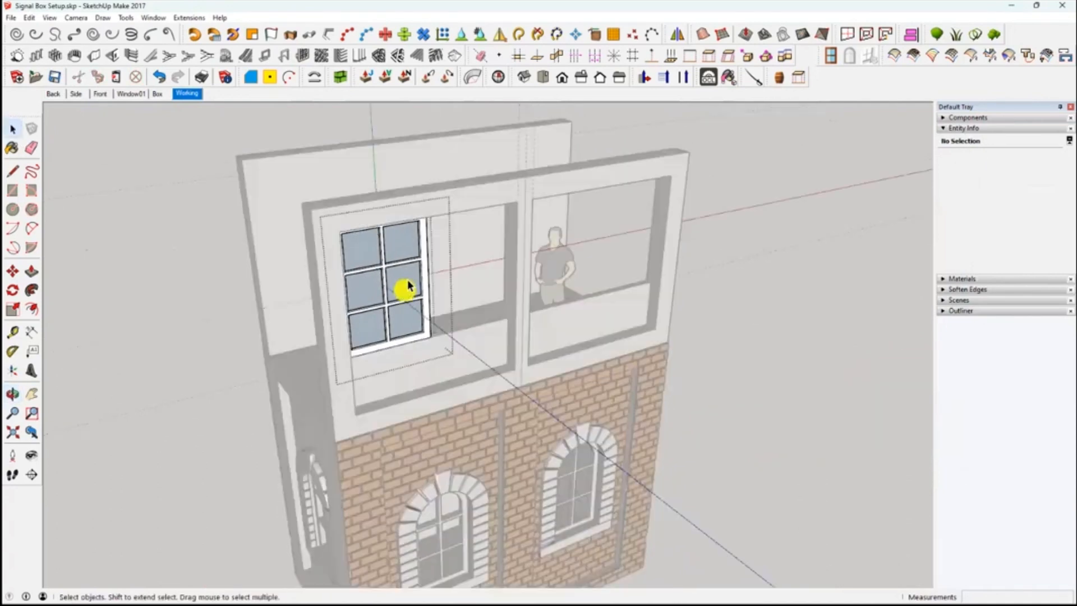
scroll(406, 281, "up", 3)
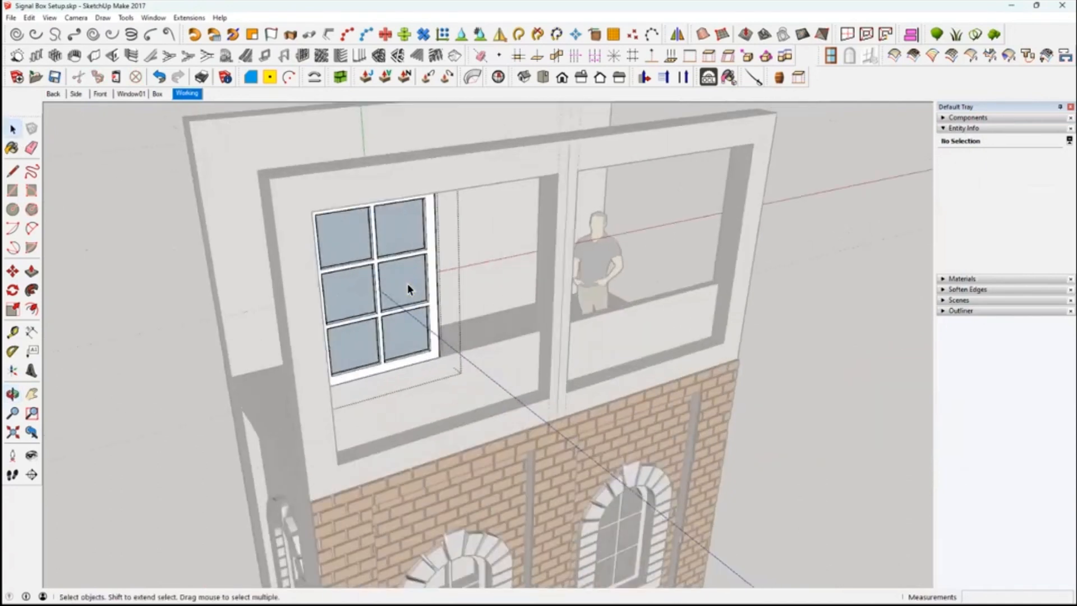
scroll(407, 284, "up", 4)
left_click(407, 282)
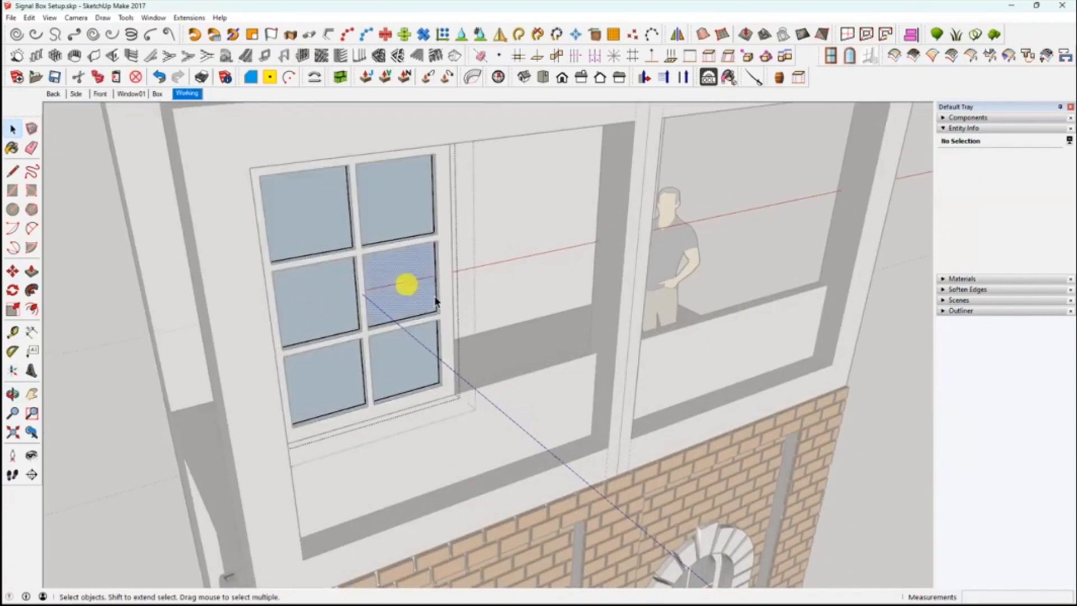
key("ctrl+z")
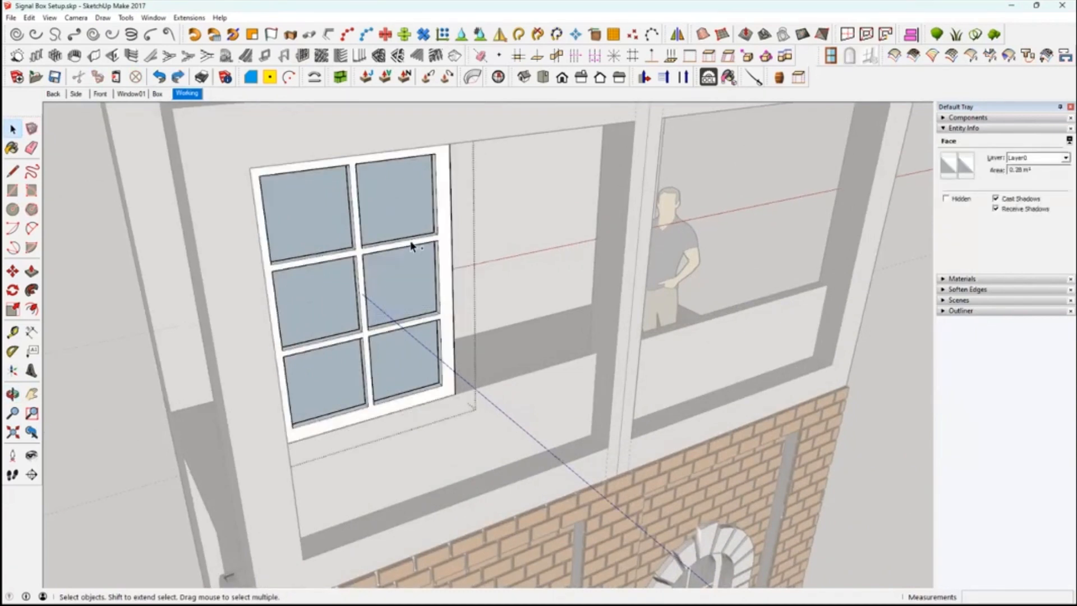
left_click(406, 285)
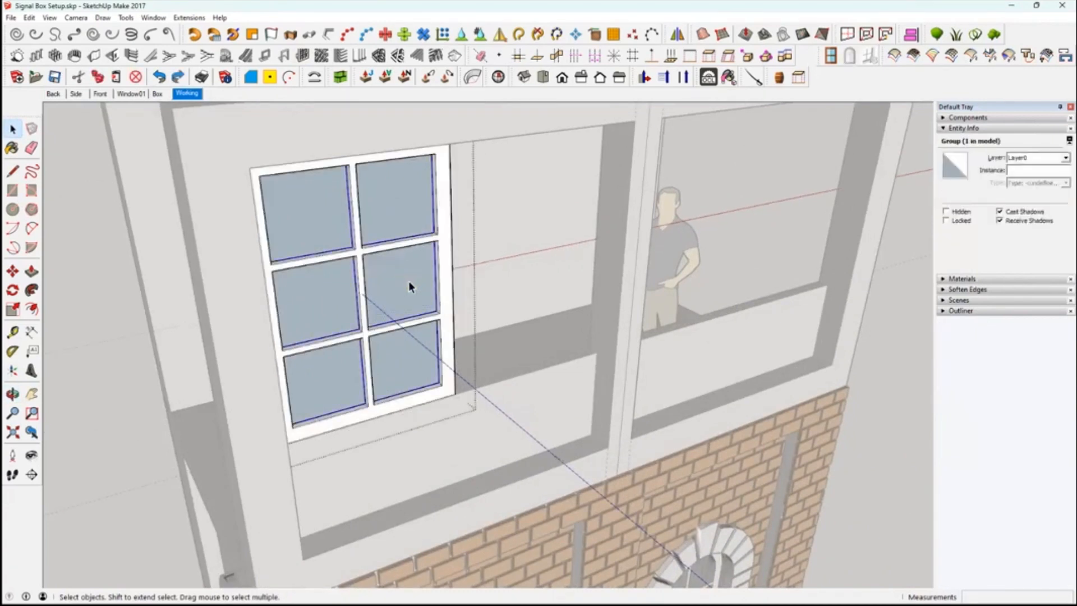
key("Delete")
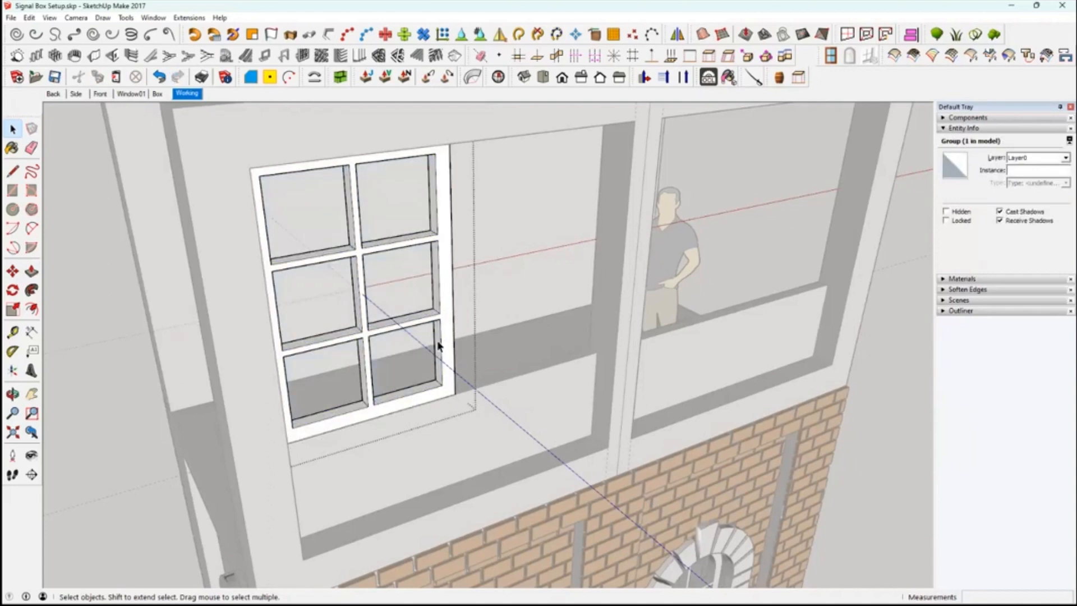
middle_click_drag(356, 355, 446, 345)
left_click(12, 127)
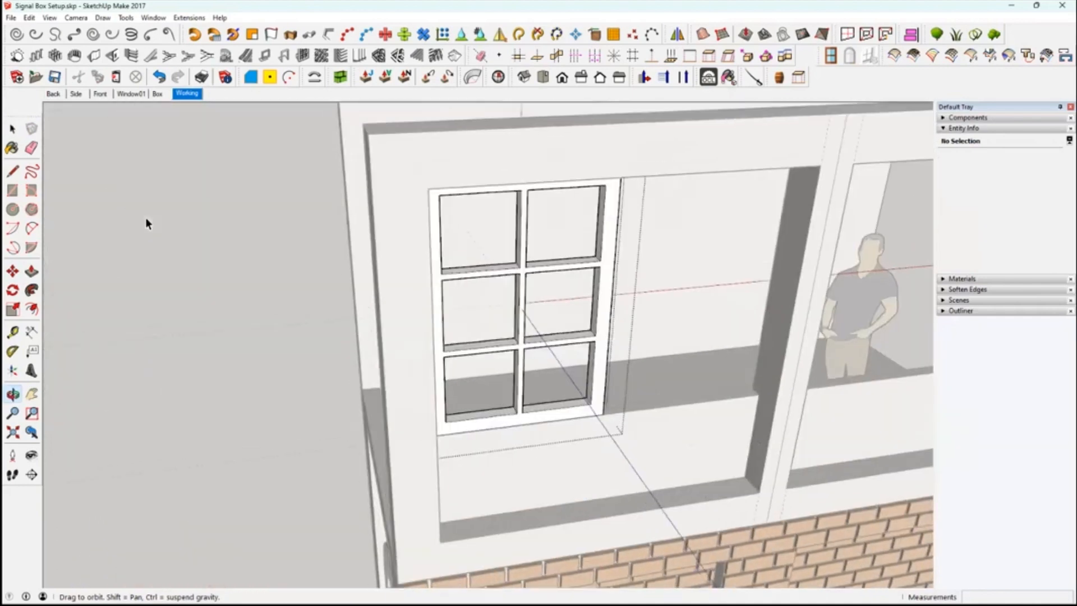
Draw a sill rectangle about 2.53 m by 0.06 m along the upper edge of the wall panel below the window frame.
middle_click_drag(535, 381, 469, 278)
scroll(229, 298, "up", 5)
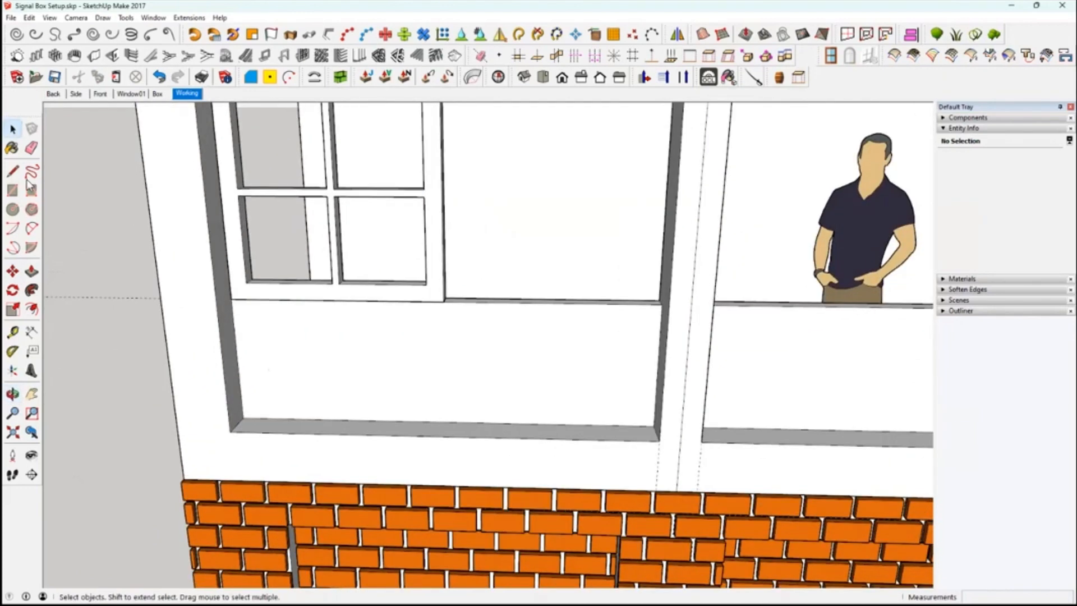
key("r")
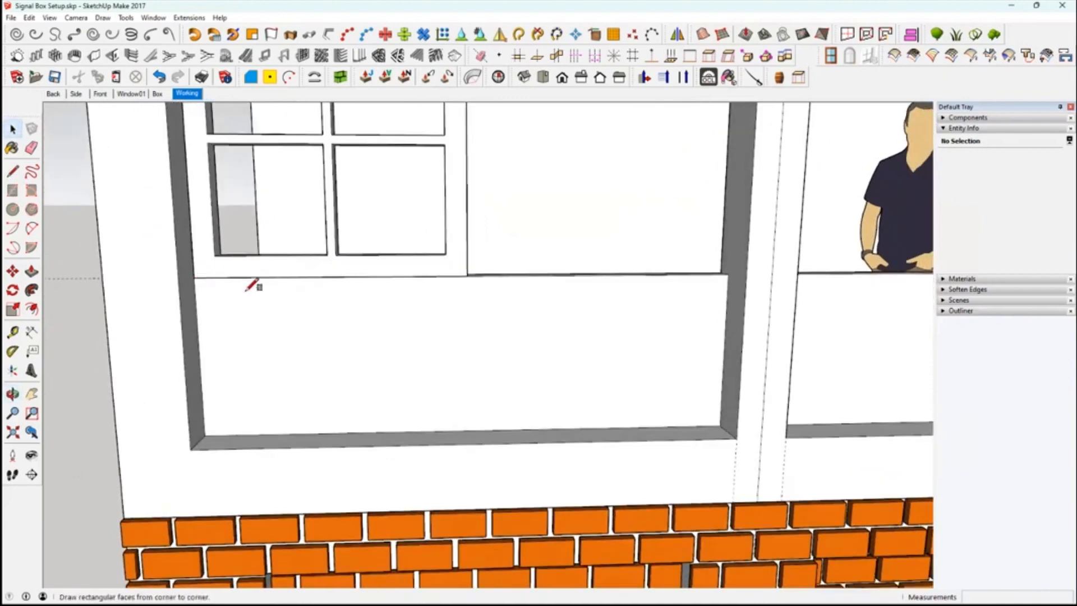
left_click(194, 277)
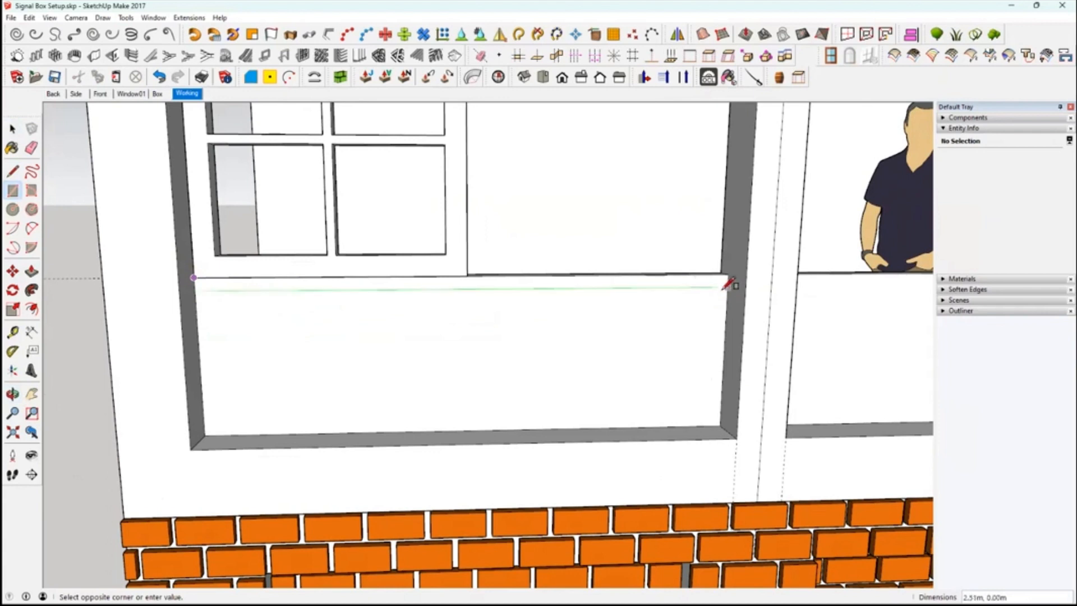
left_click(728, 291)
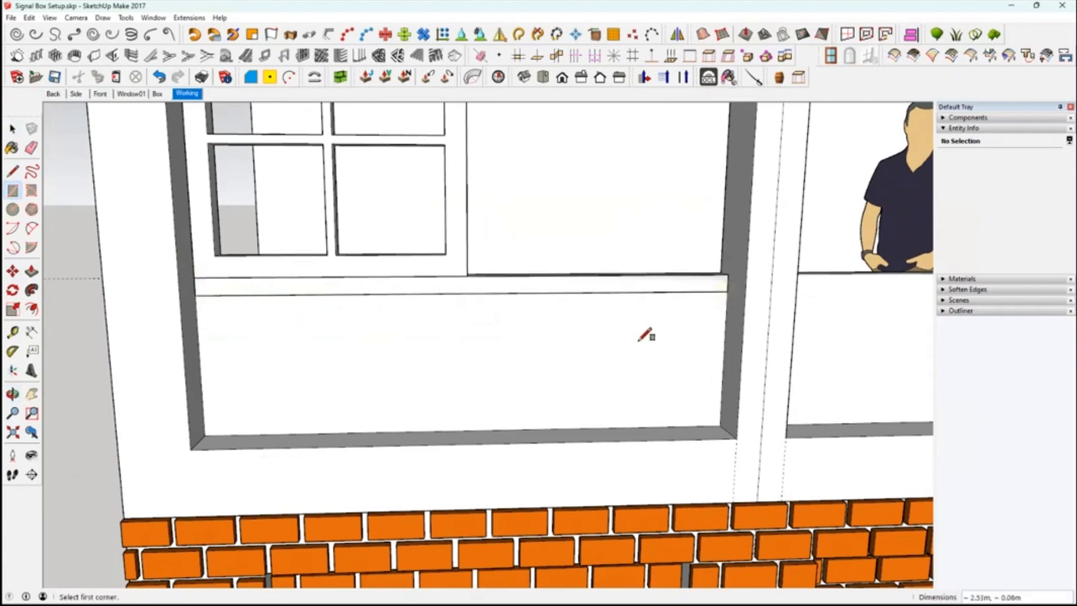
Push/Pull the sill strip outward until it is flush with the front face of the surrounding wall.
middle_click_drag(370, 312, 392, 328)
left_click(32, 271)
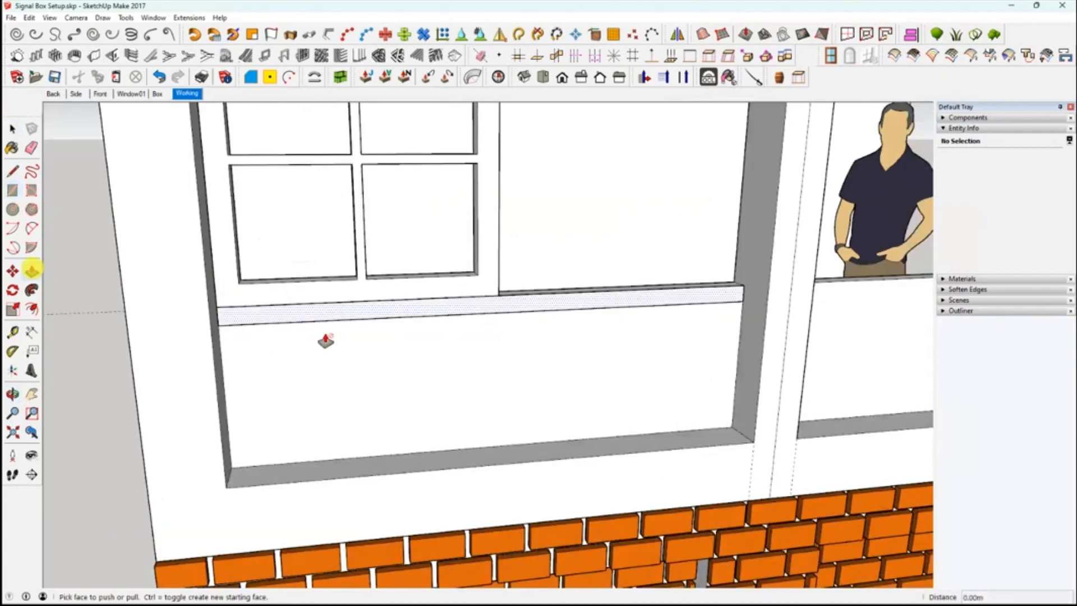
left_click(307, 310)
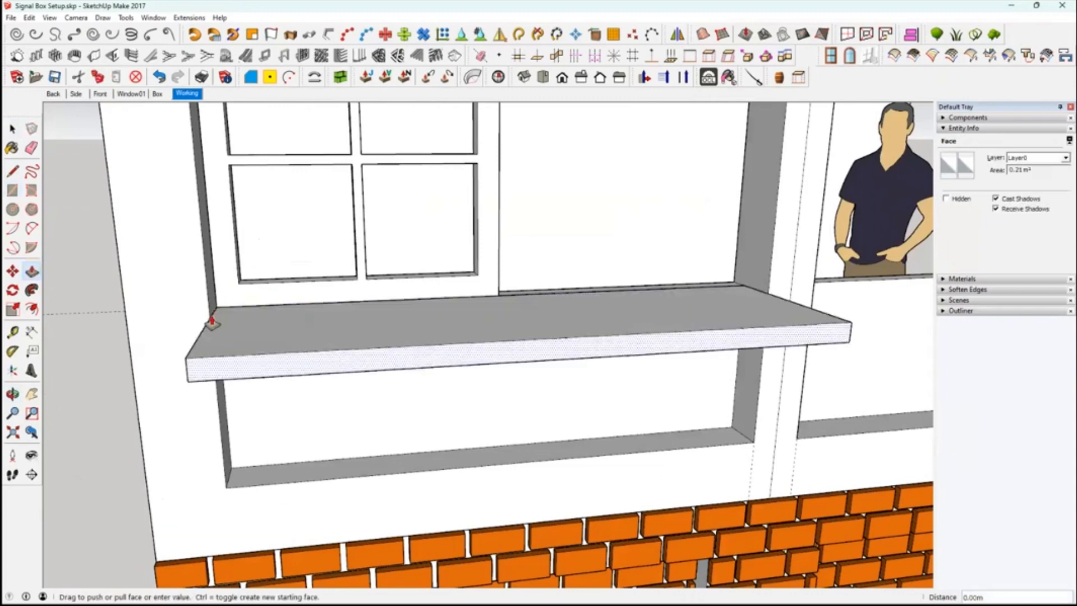
left_click(211, 322)
Select the whole extruded sill with its edges and make it a group.
mouse_move(566, 317)
middle_mouse_down()
mouse_move(639, 347)
mouse_move(630, 351)
middle_mouse_up()
key("space")
left_click(624, 347)
right_click(637, 346)
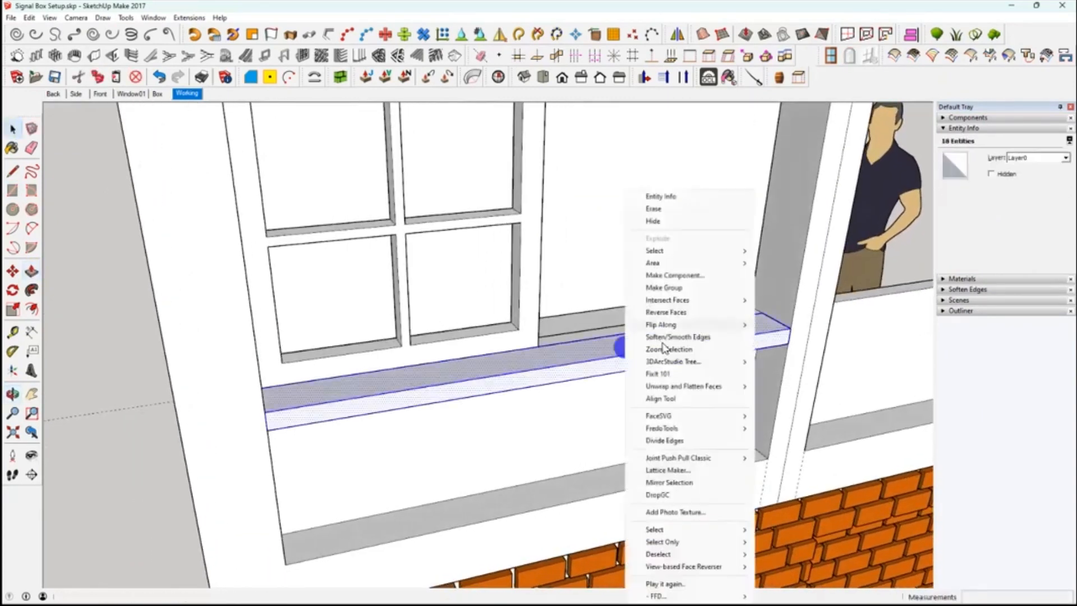
left_click(656, 285)
Copy the window frame about 1.27 m sideways to fill the right half of the left opening.
middle_click_drag(511, 365, 420, 323)
scroll(400, 322, "down", 4)
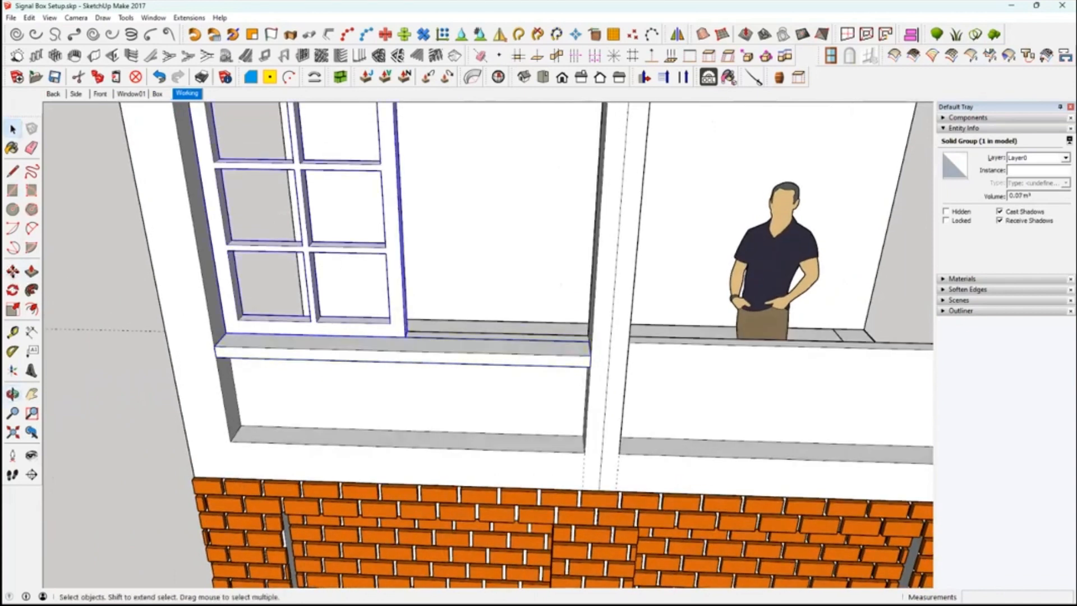
key("m")
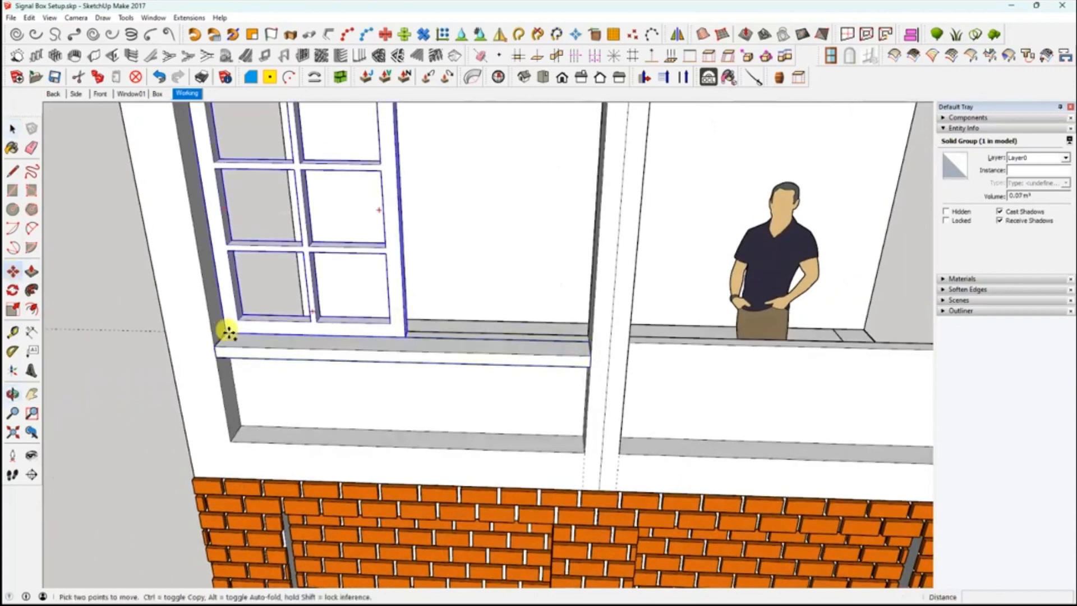
key("ctrl")
left_click(230, 332)
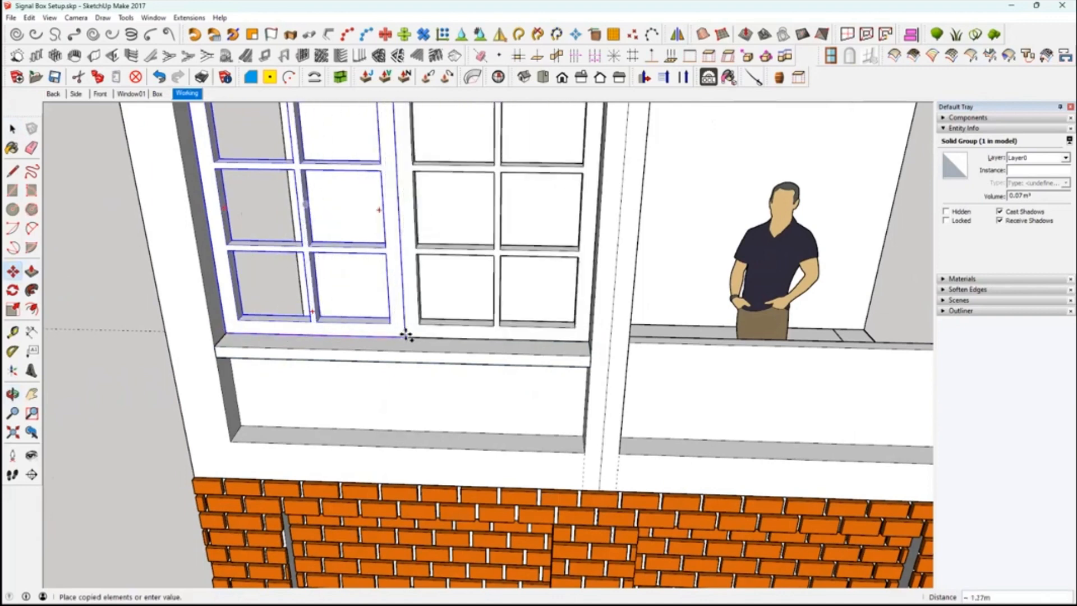
left_click(405, 334)
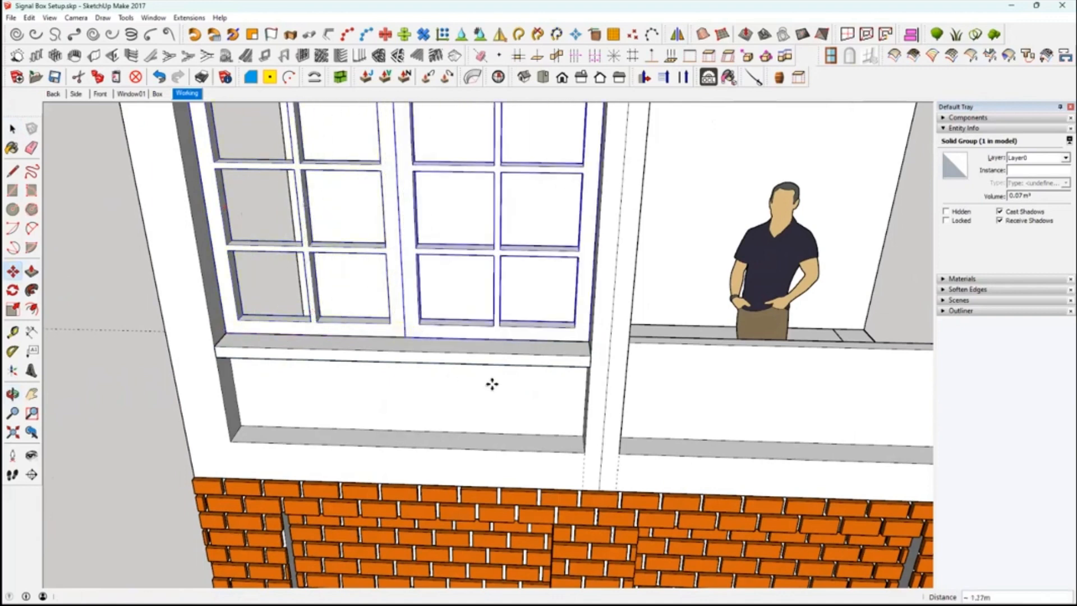
Move the copied window frame about 0.22 m outward over the sill, in front of the original frame.
middle_click_drag(519, 413, 564, 395)
scroll(565, 395, "up", 3)
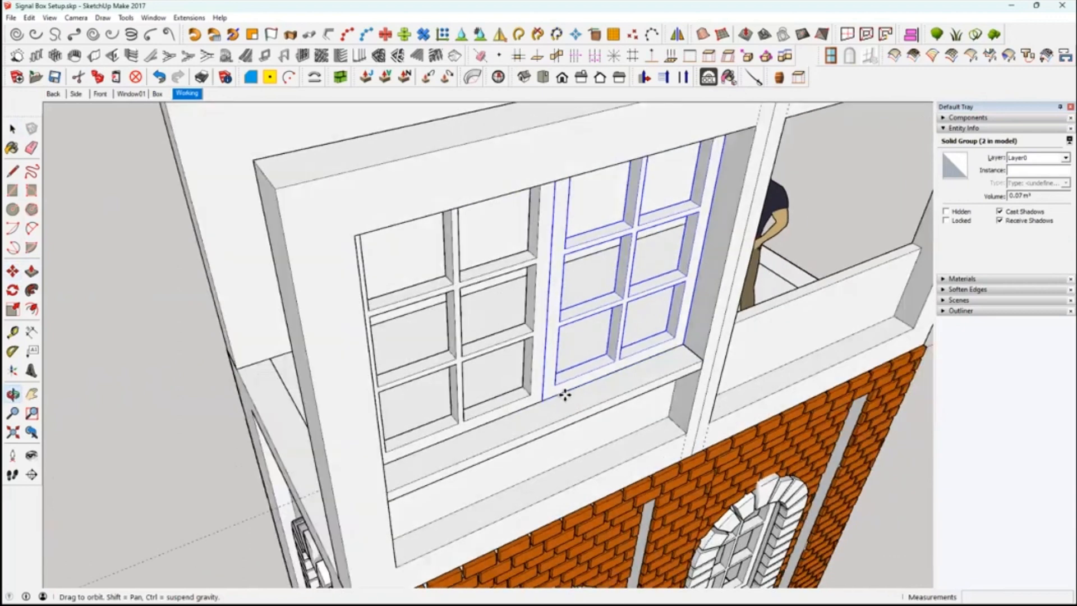
key("m")
left_click(571, 402)
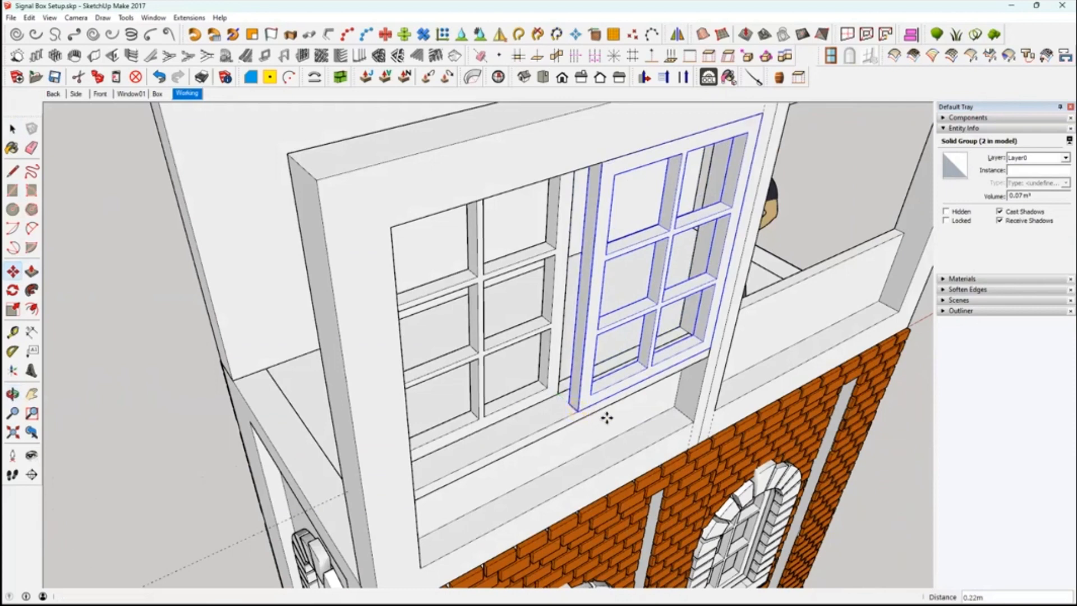
Reposition the copied frame so its lower back corner meets the front corner of the original window frame.
middle_click_drag(553, 400, 650, 404)
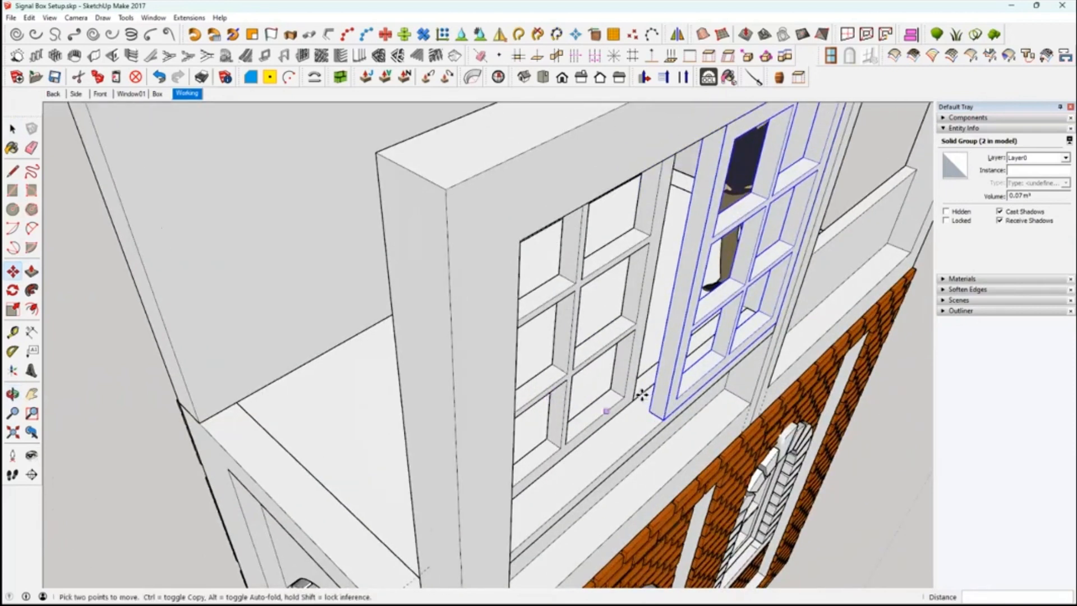
scroll(642, 395, "up", 10)
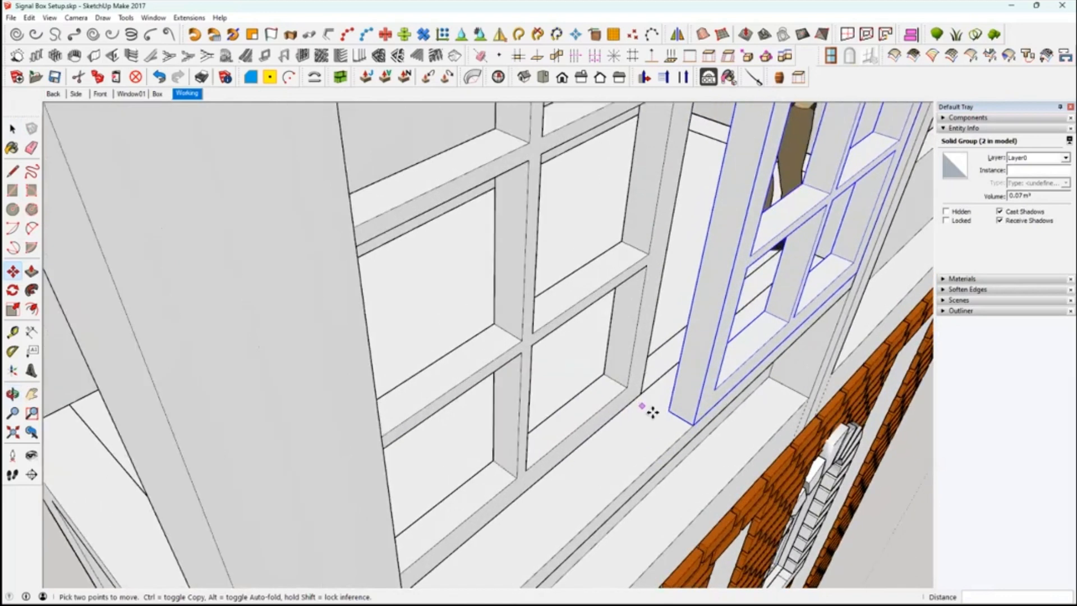
left_click(652, 412)
left_click(638, 400)
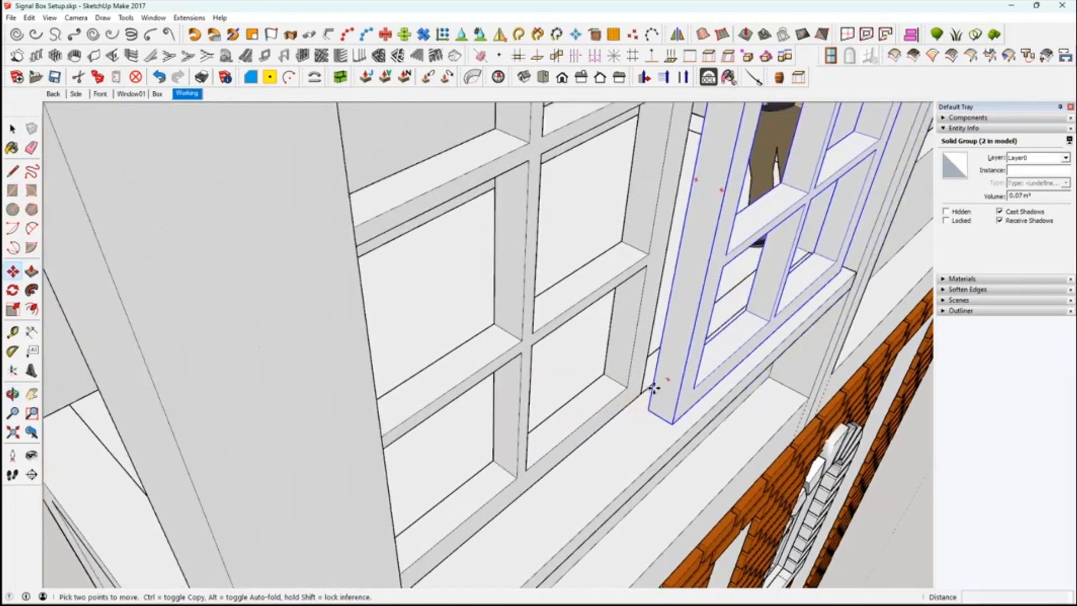
left_click(653, 388)
left_click(645, 392)
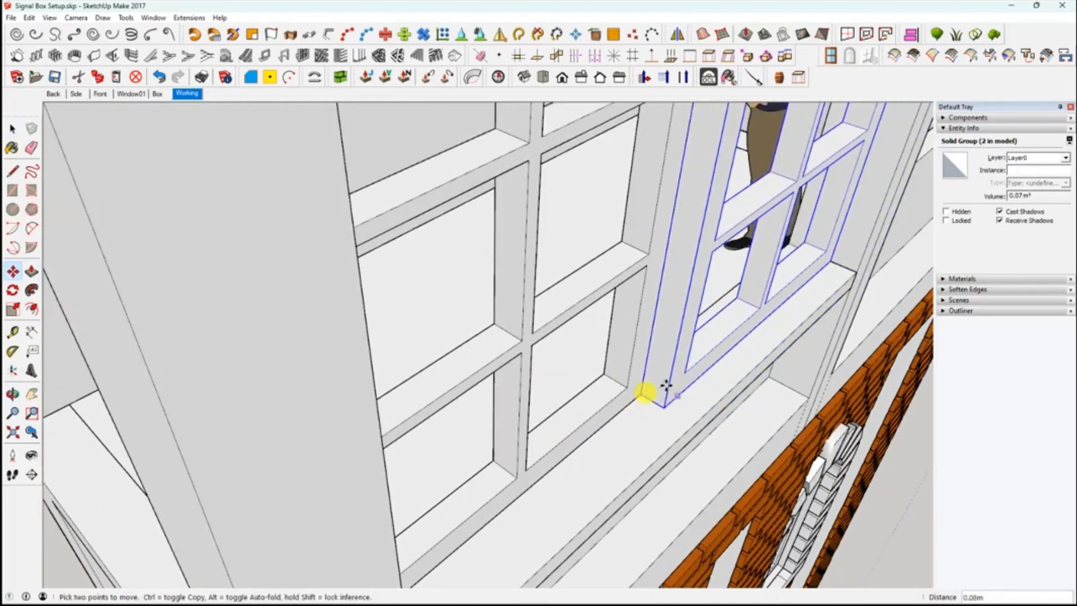
Scale the copied window frame to 1.05 along the red axis so it overlaps the original frame.
middle_click_drag(516, 355, 399, 387)
scroll(456, 358, "down", 5)
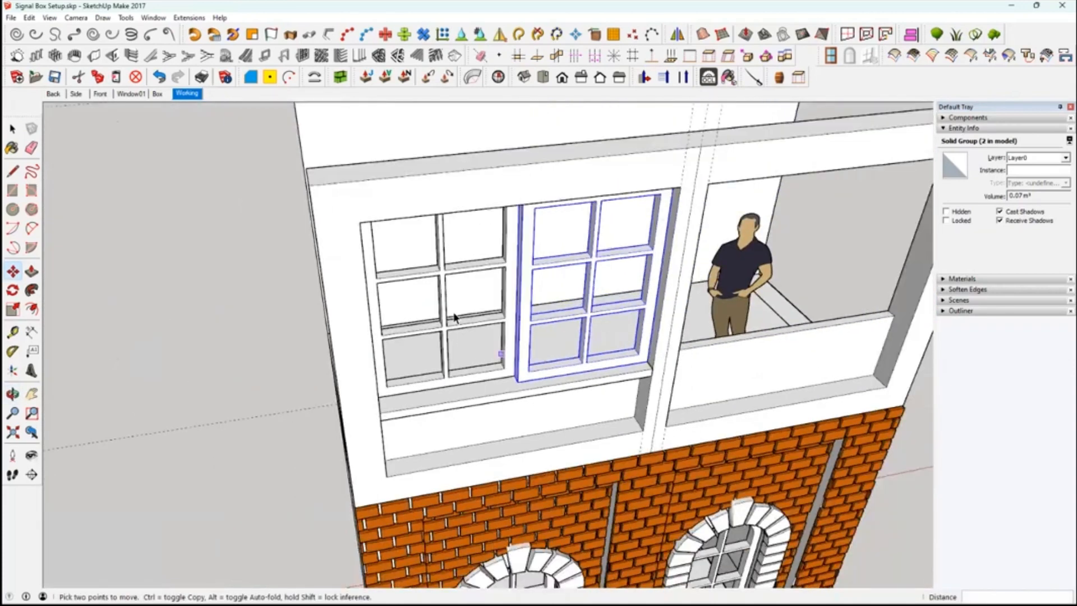
middle_click_drag(452, 317, 529, 303)
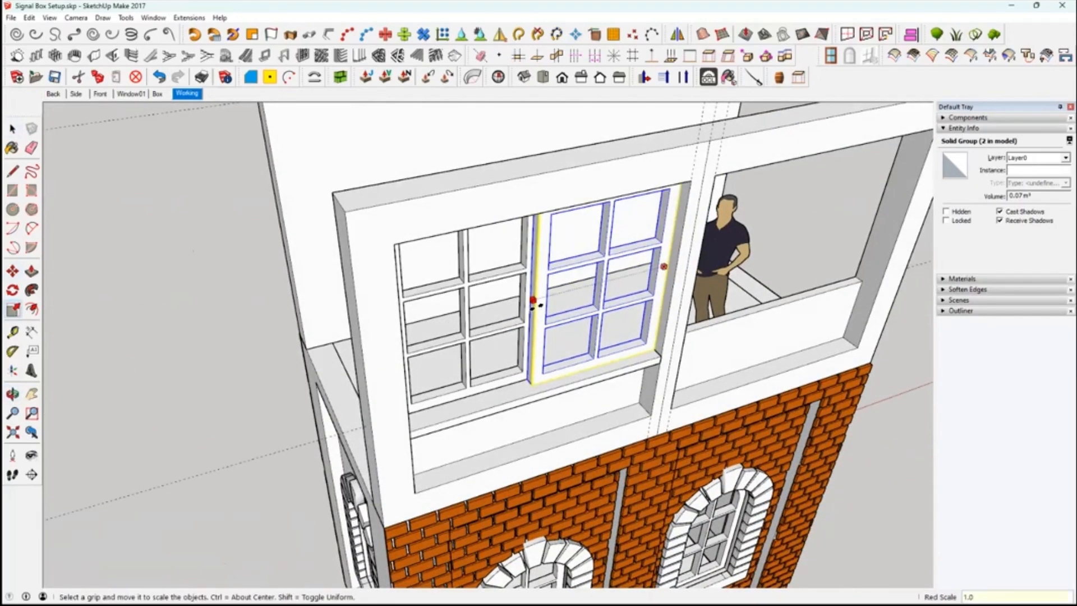
left_click(534, 305)
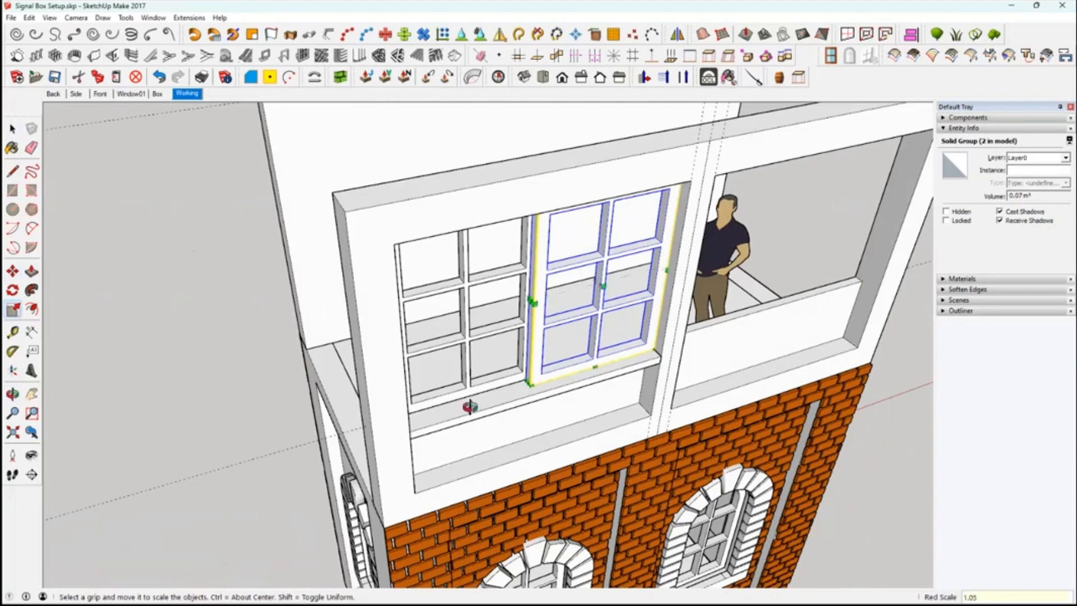
Examine the overlap of the two window frames from inside and outside the upper storey, and clear the selection.
middle_click_drag(469, 408, 646, 458)
scroll(553, 284, "up", 3)
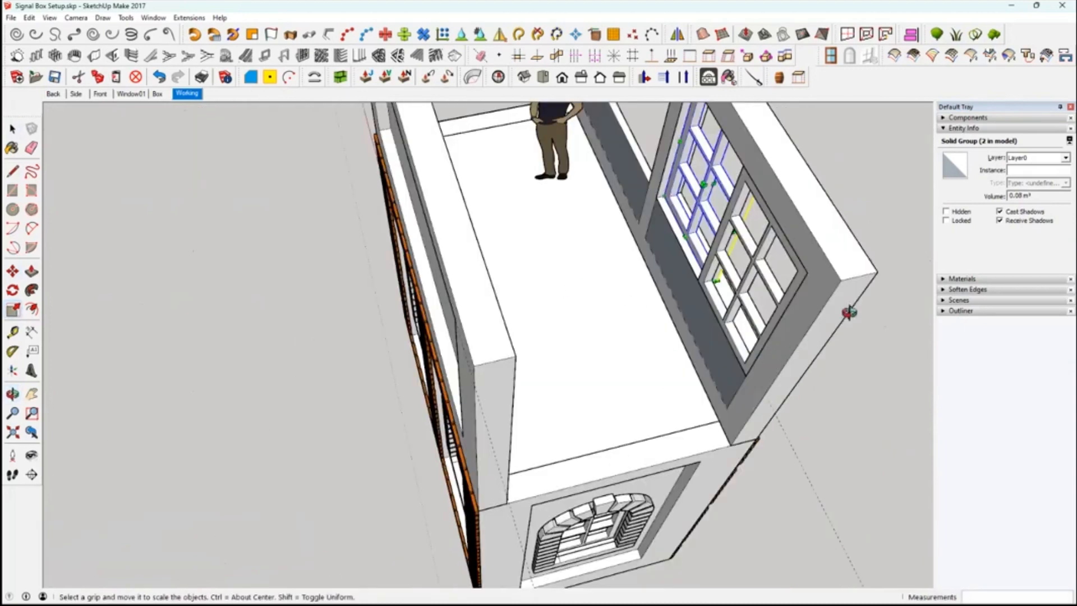
middle_click_drag(546, 153, 619, 570)
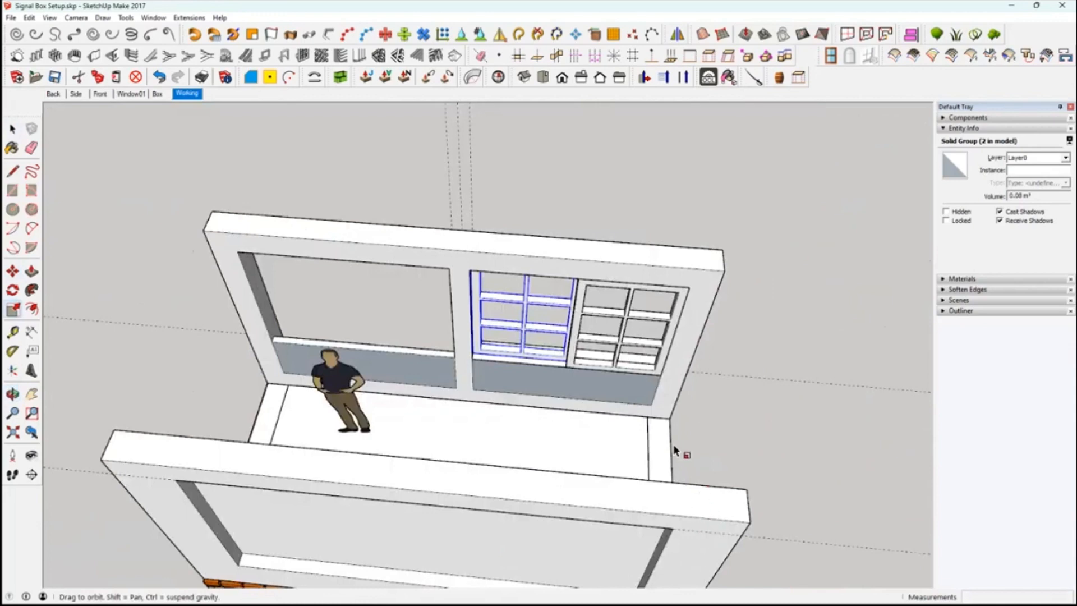
middle_click_drag(587, 251, 684, 233)
scroll(580, 258, "up", 5)
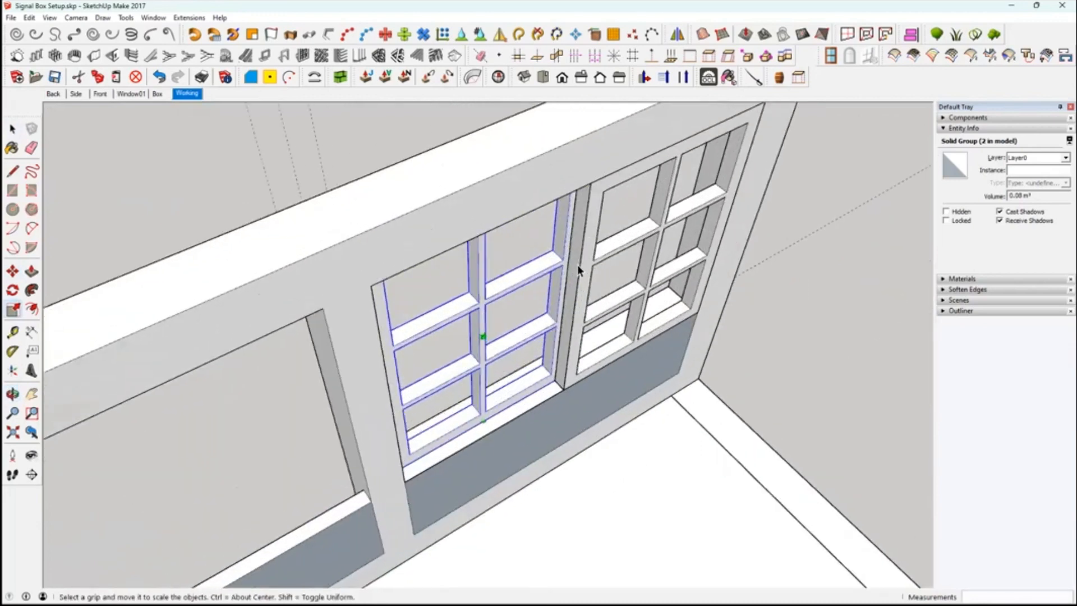
key("space")
mouse_move(557, 248)
middle_mouse_down()
mouse_move(536, 216)
mouse_move(490, 194)
mouse_move(547, 260)
mouse_move(762, 308)
mouse_move(841, 271)
mouse_move(496, 285)
mouse_move(457, 333)
mouse_move(566, 259)
middle_mouse_up()
scroll(203, 234, "down", 2)
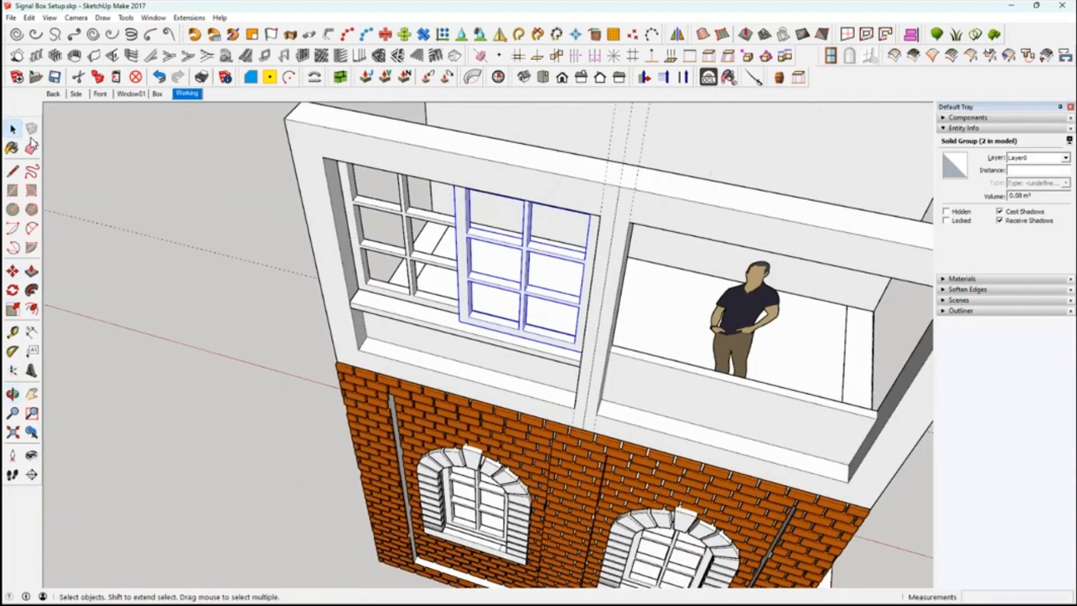
middle_click_drag(194, 202, 320, 301)
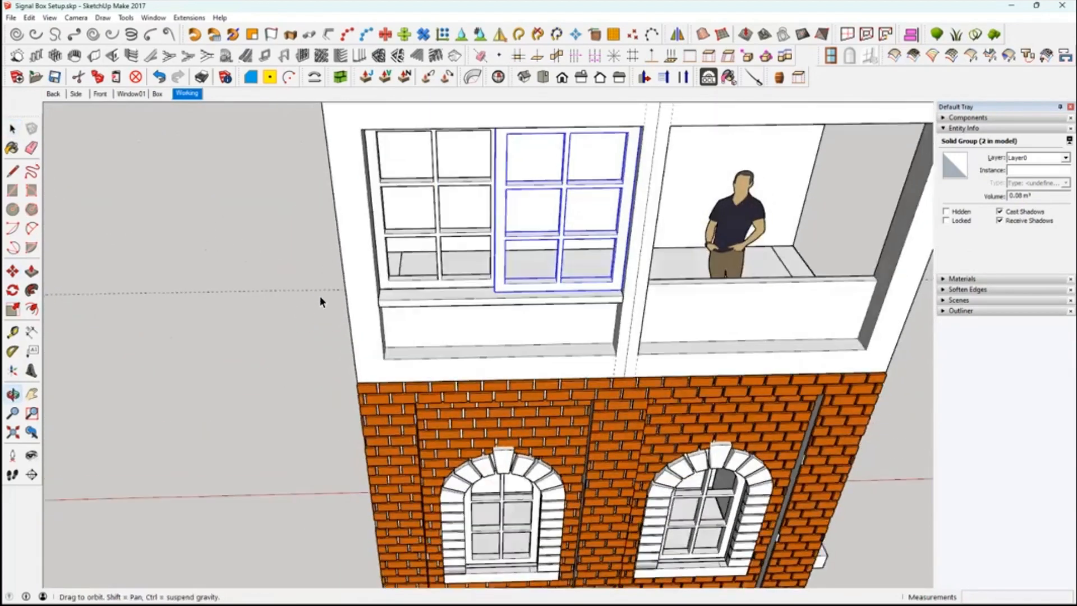
left_click(520, 326)
middle_click_drag(520, 326, 522, 329)
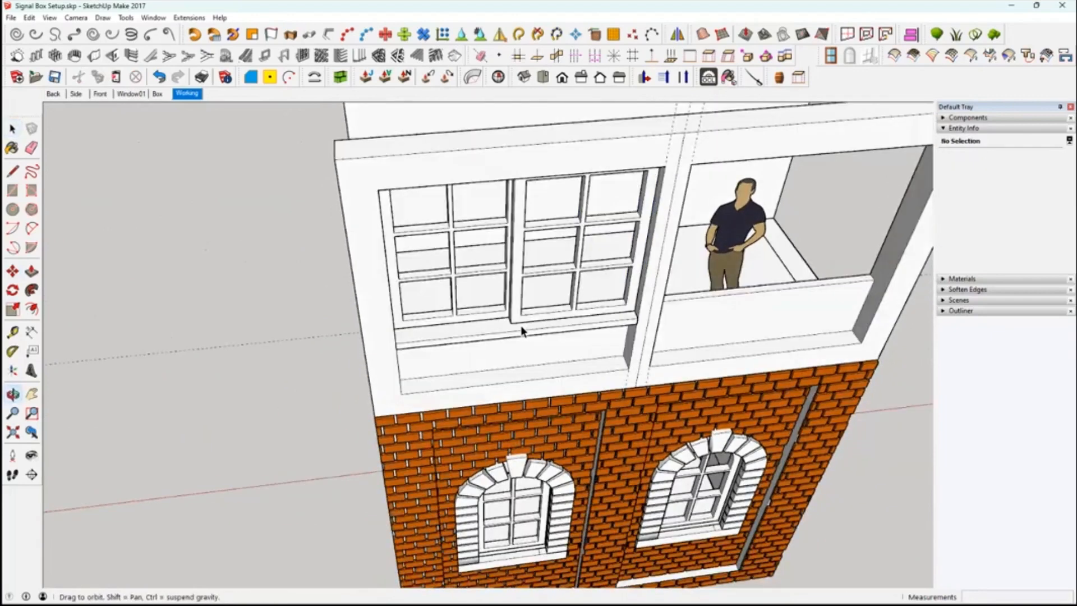
Scale the sill's depth to about 0.45 along the green axis so it lines up with the front window frame.
scroll(521, 325, "up", 5)
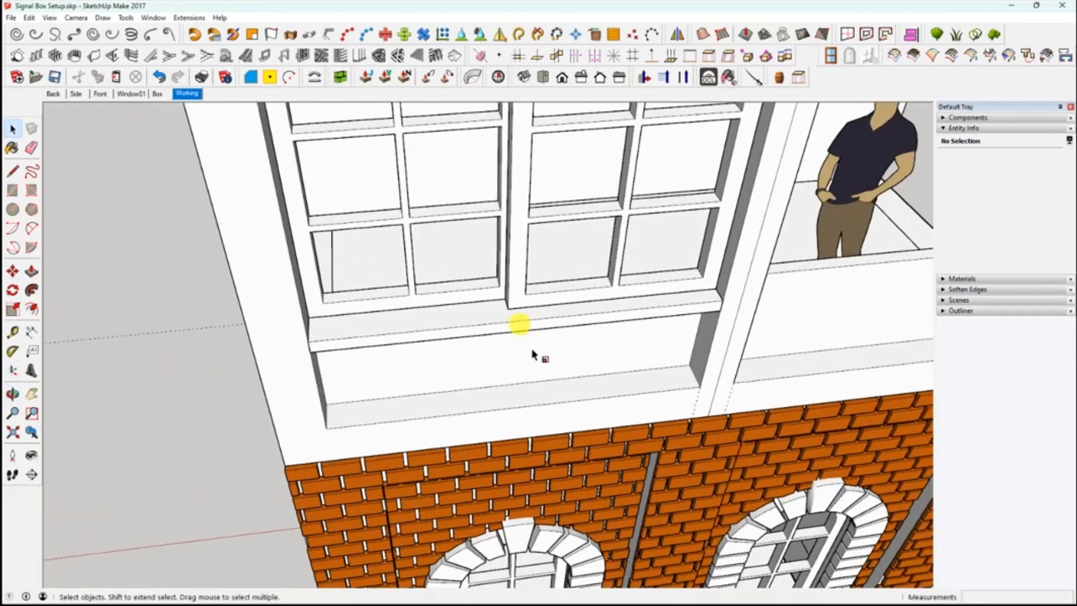
left_click(521, 329)
key("s")
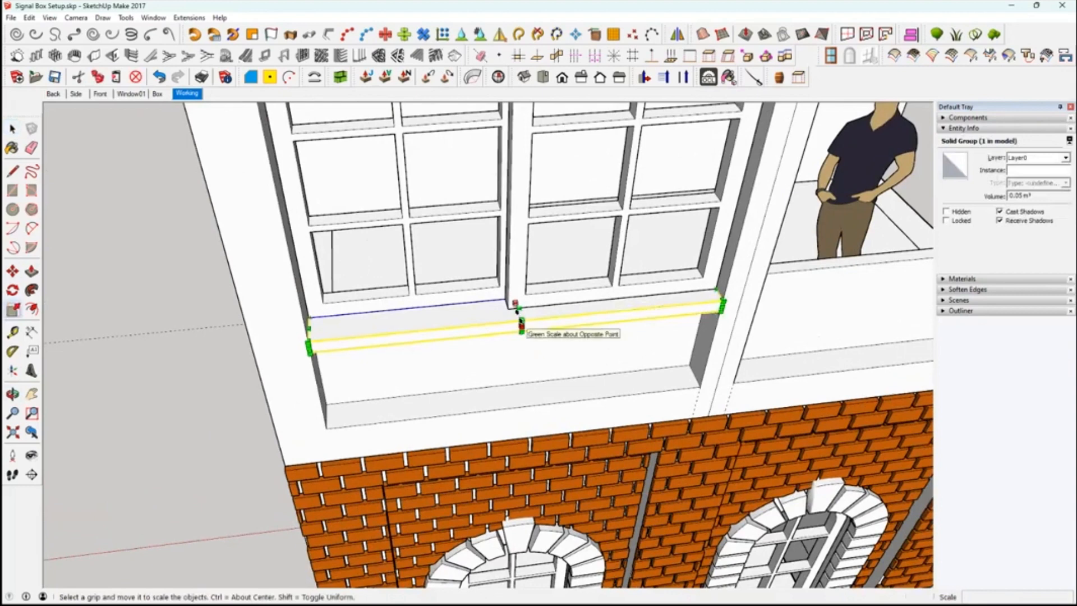
left_click(521, 325)
left_click(513, 307)
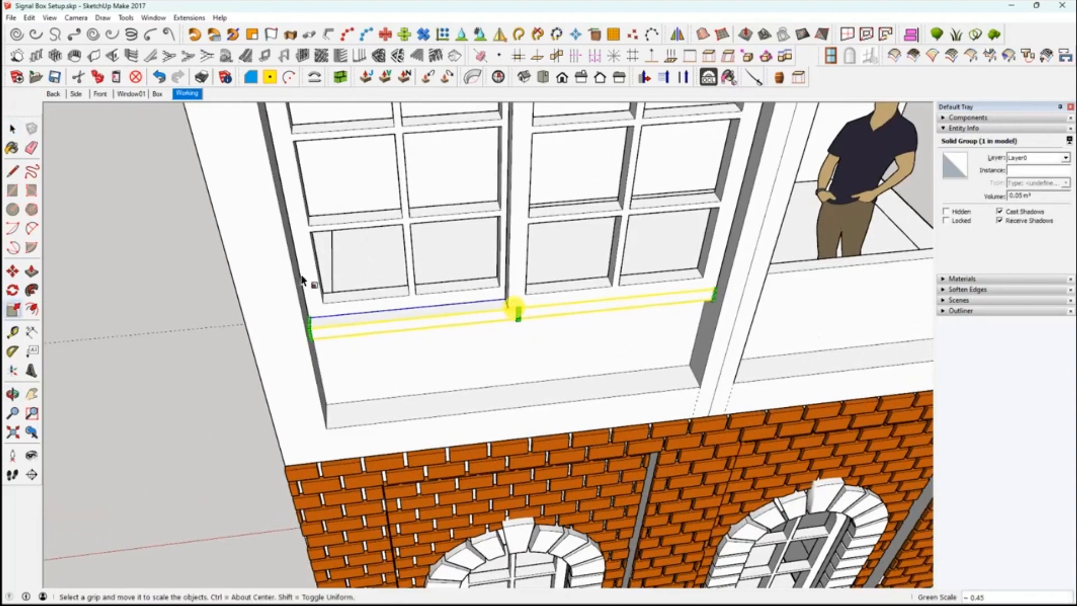
left_click(12, 129)
left_click(109, 252)
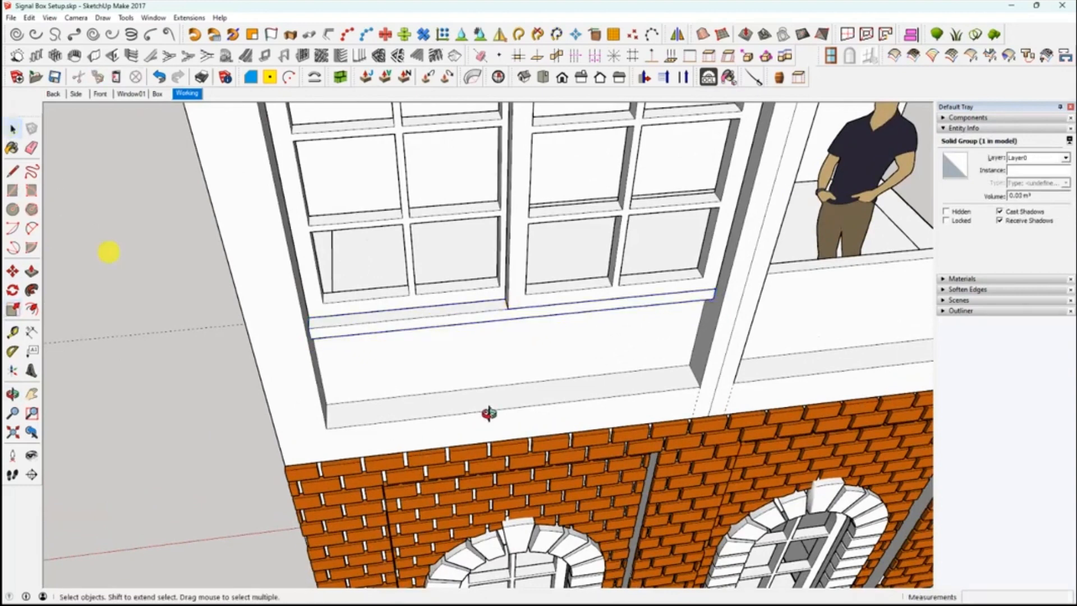
Cut the original rear window frame and paste it in place inside the upper front wall group.
middle_click_drag(571, 317, 558, 384)
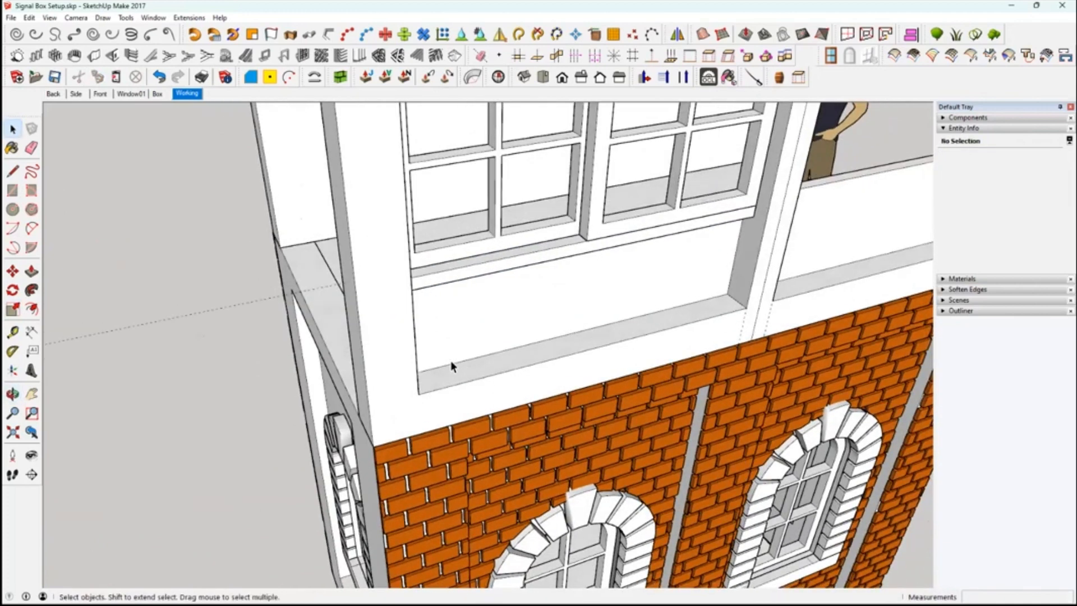
scroll(450, 360, "down", 3)
middle_click_drag(372, 330, 771, 453)
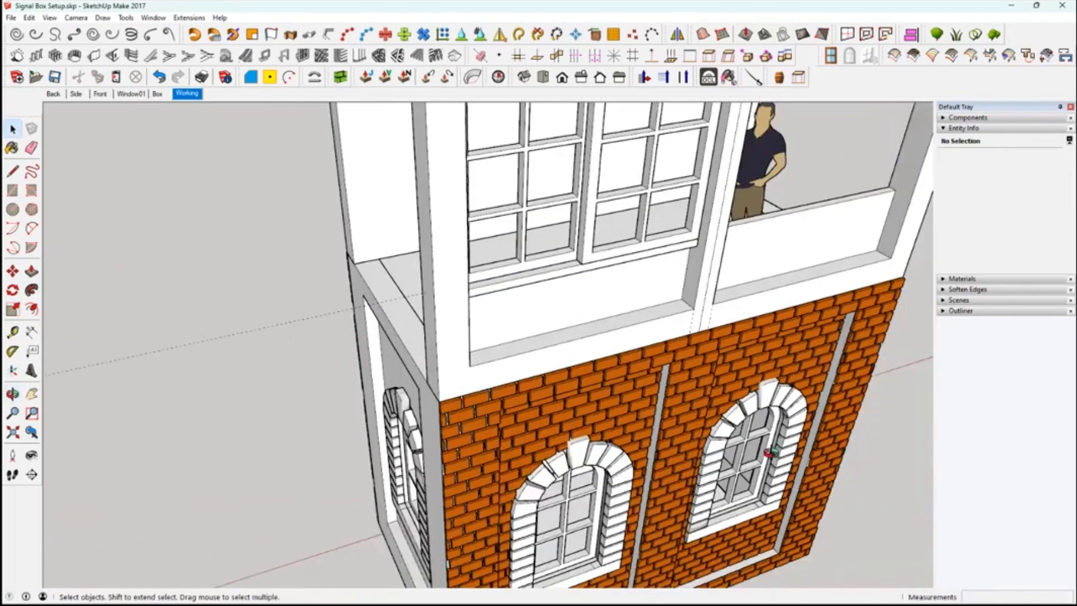
middle_click_drag(695, 373, 697, 391)
mouse_move(689, 281)
middle_mouse_down()
mouse_move(675, 348)
mouse_move(707, 393)
middle_mouse_up()
middle_click_drag(330, 281, 491, 360)
middle_click_drag(570, 383, 538, 363)
left_click(481, 362)
left_click(551, 365)
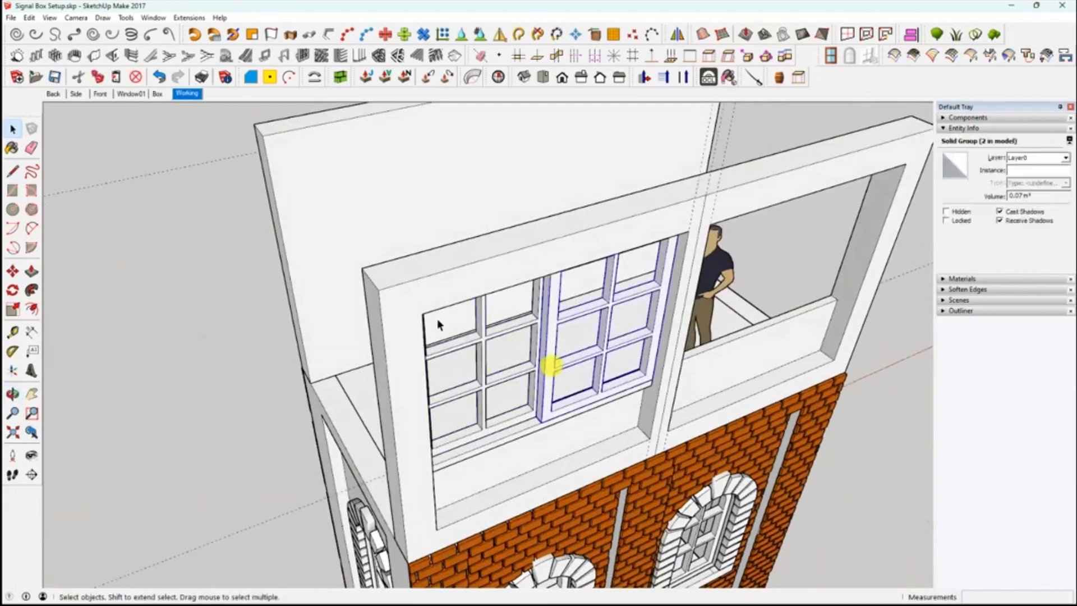
middle_click_drag(436, 318, 388, 320)
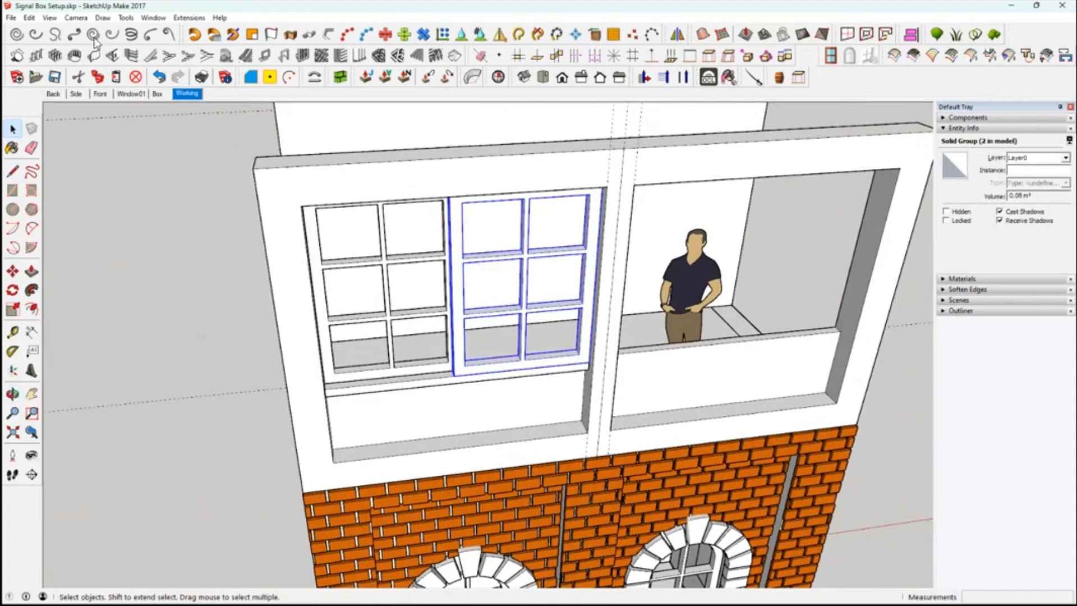
left_click(78, 77)
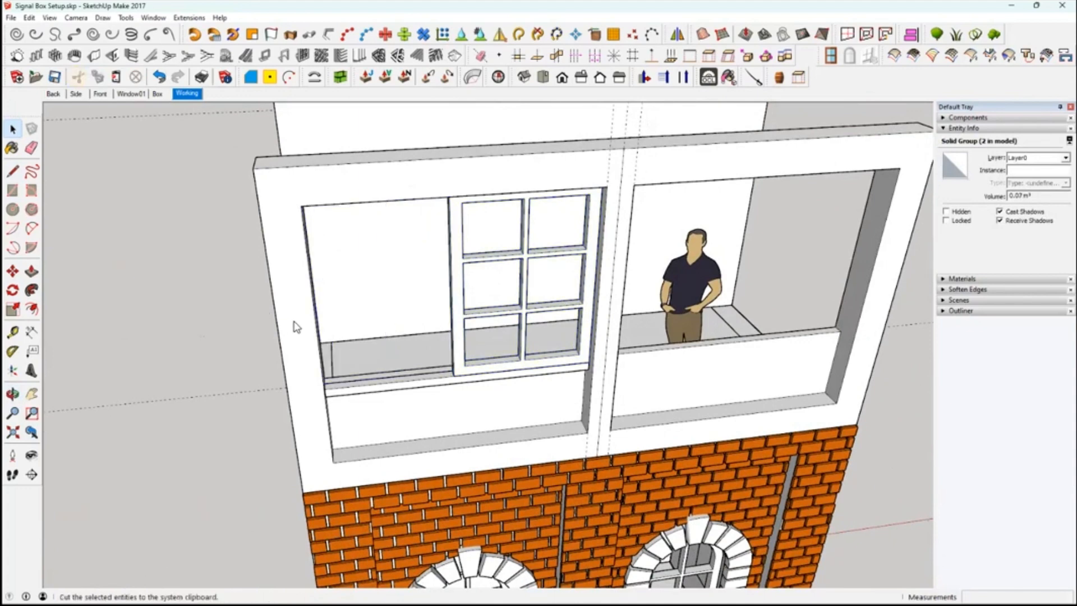
double_click(291, 320)
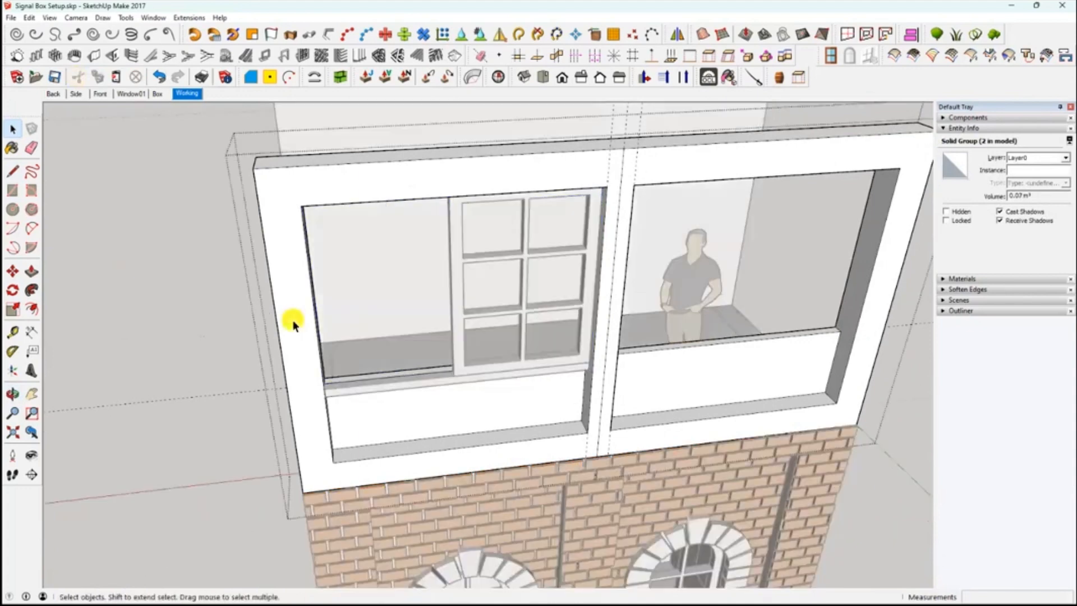
left_click(28, 17)
left_click(51, 94)
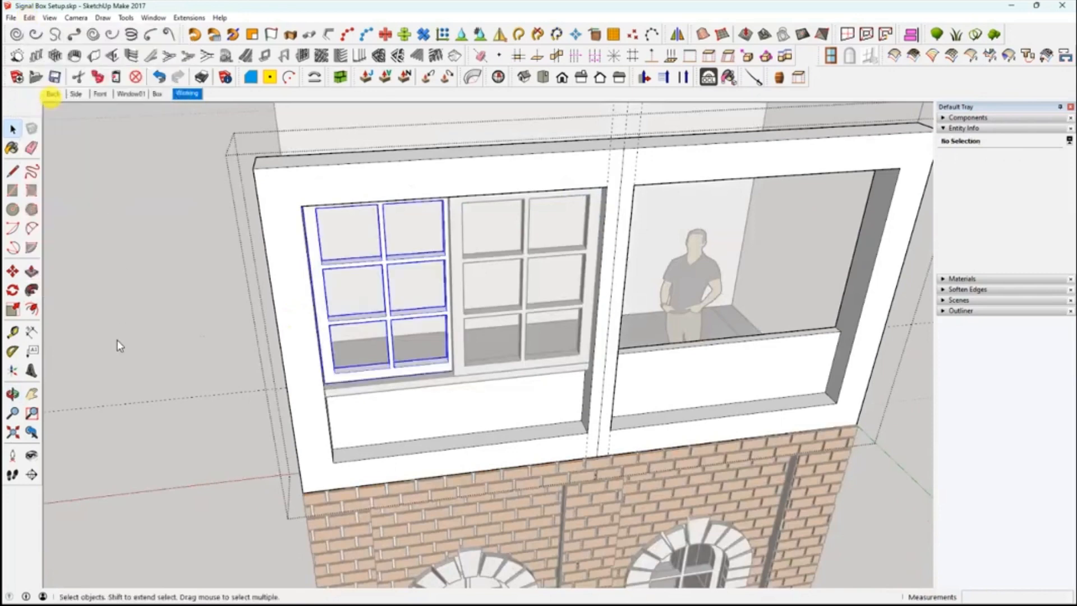
left_click(166, 342)
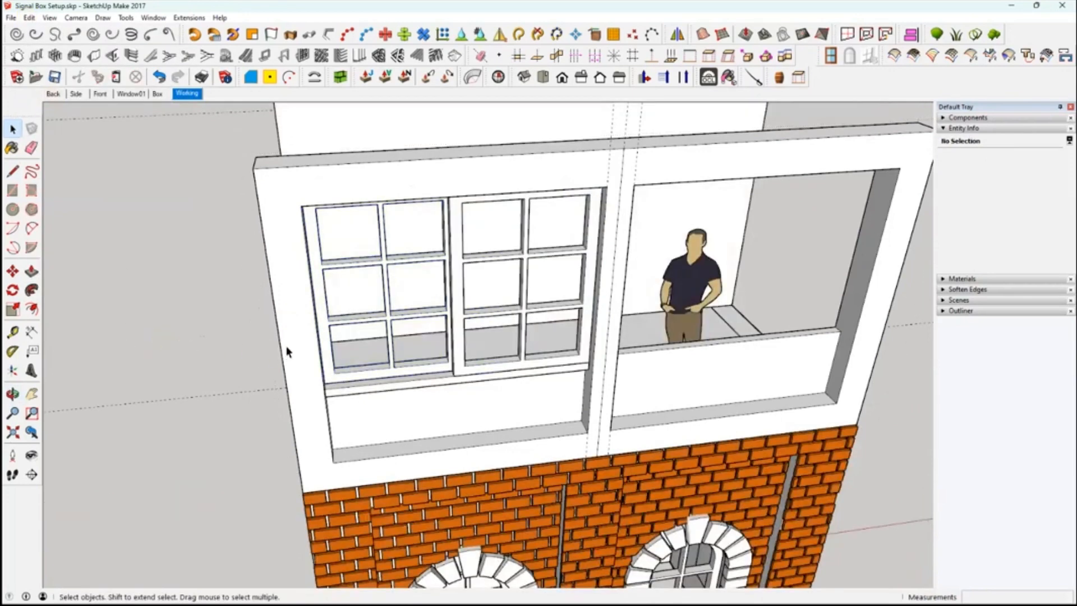
Hide the upper front wall group together with its nested window frame.
left_click(303, 341)
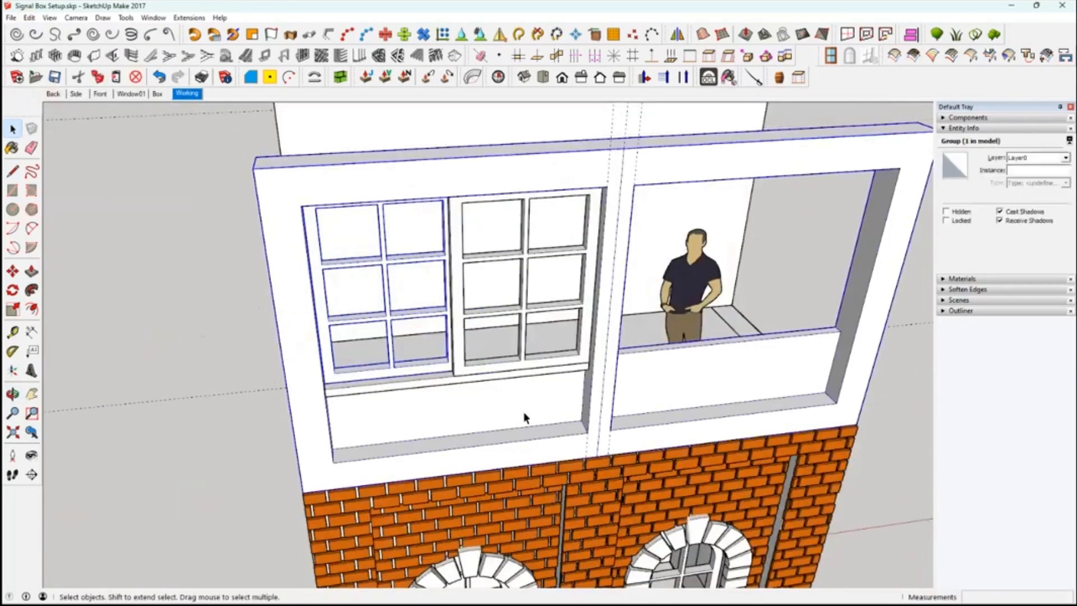
middle_click_drag(522, 412, 338, 211)
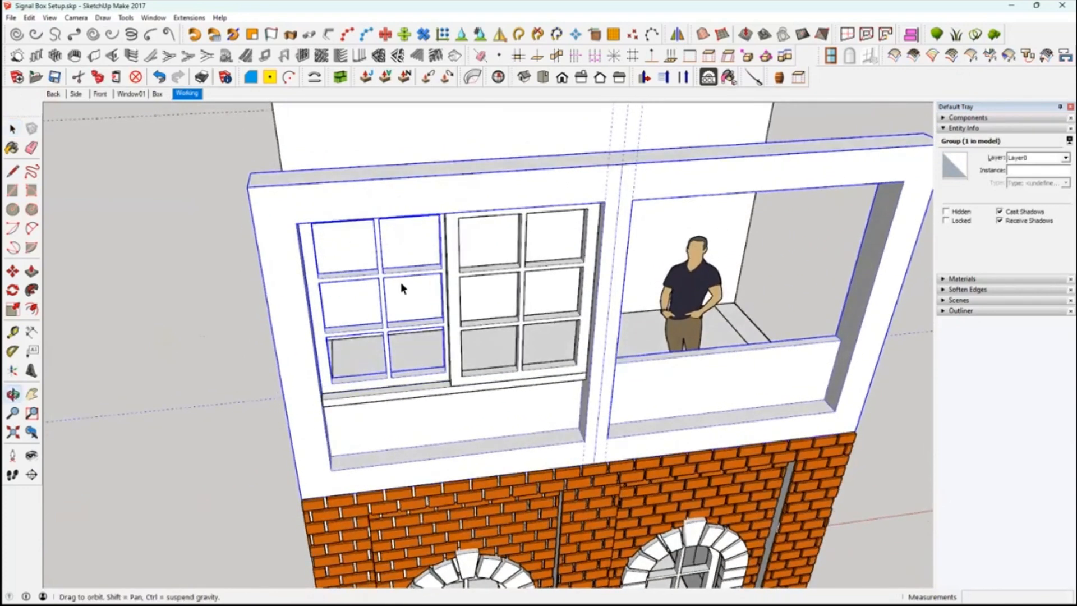
right_click(438, 289)
left_click(344, 178)
Delete the leftover rectangular edge outlines in the groups behind the window frames.
middle_click_drag(471, 264, 451, 425)
double_click(451, 425)
key("ctrl+a")
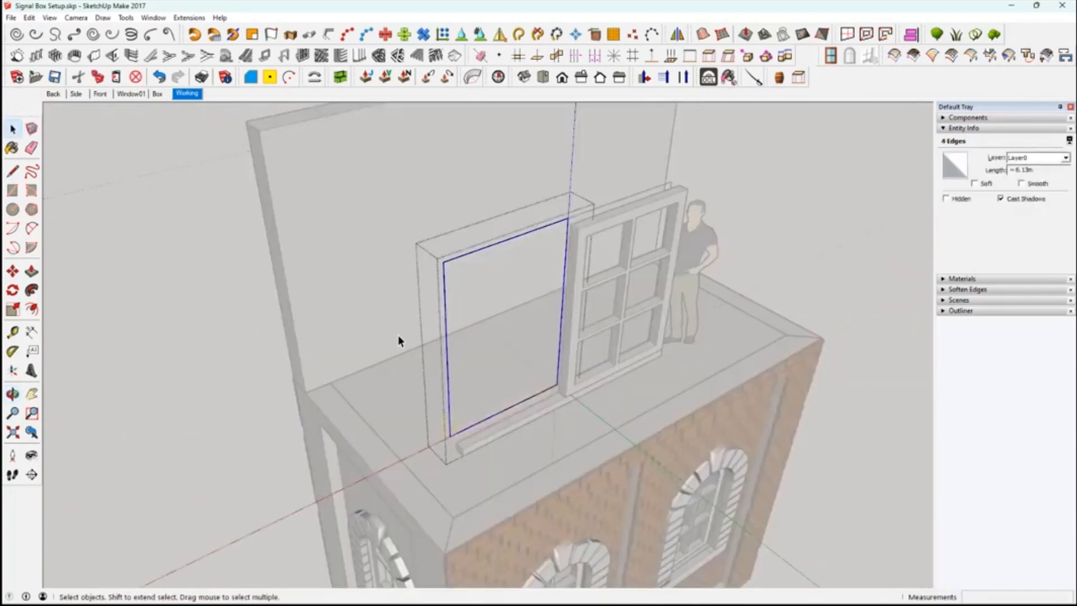
key("Delete")
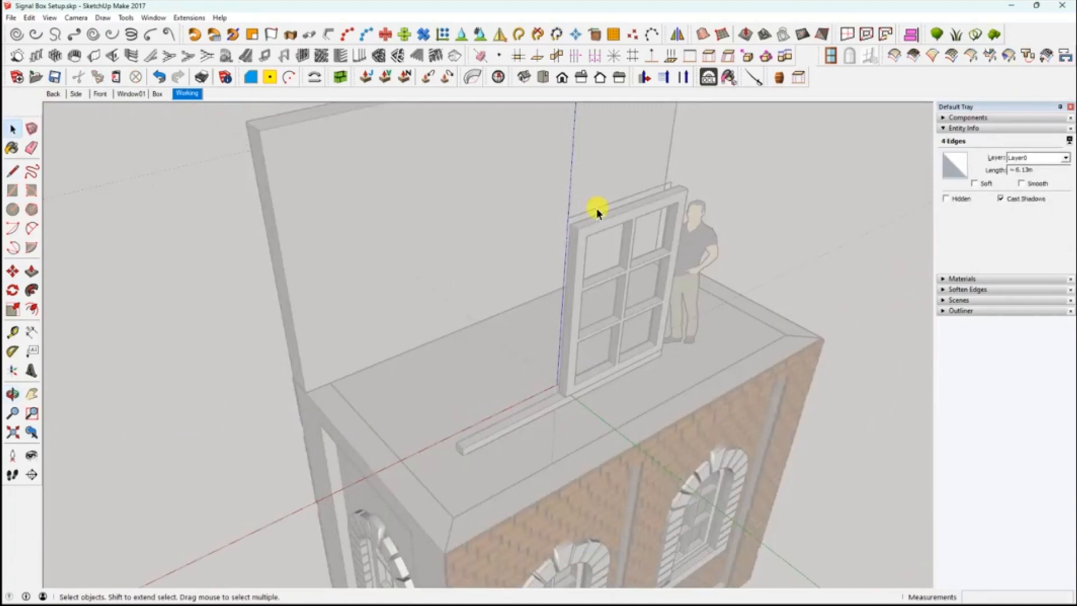
key("Escape")
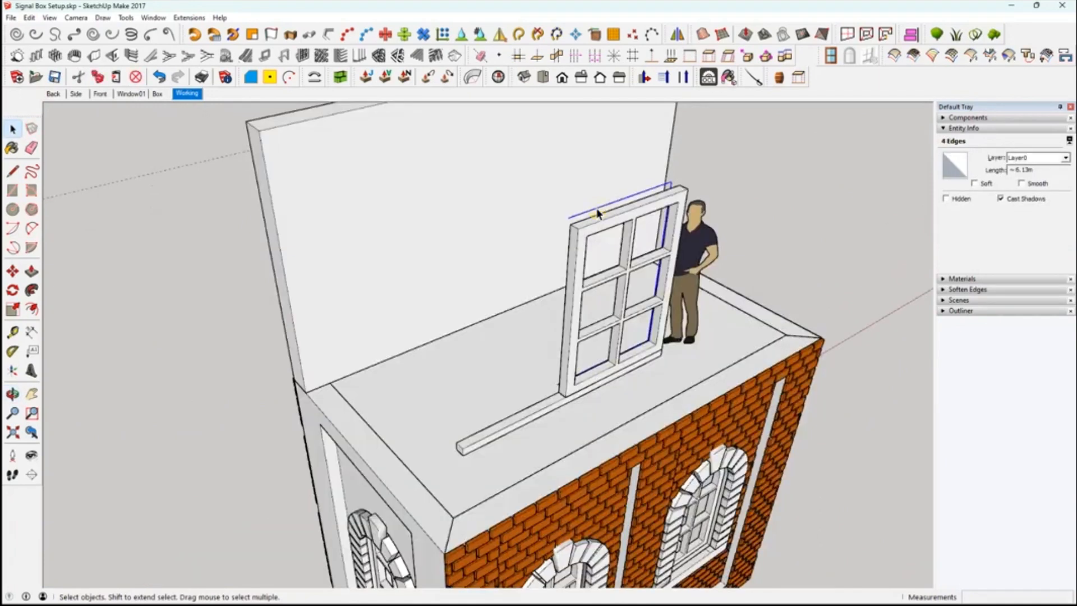
Unhide the upper front wall and its nested window frame.
middle_click_drag(458, 298, 432, 296)
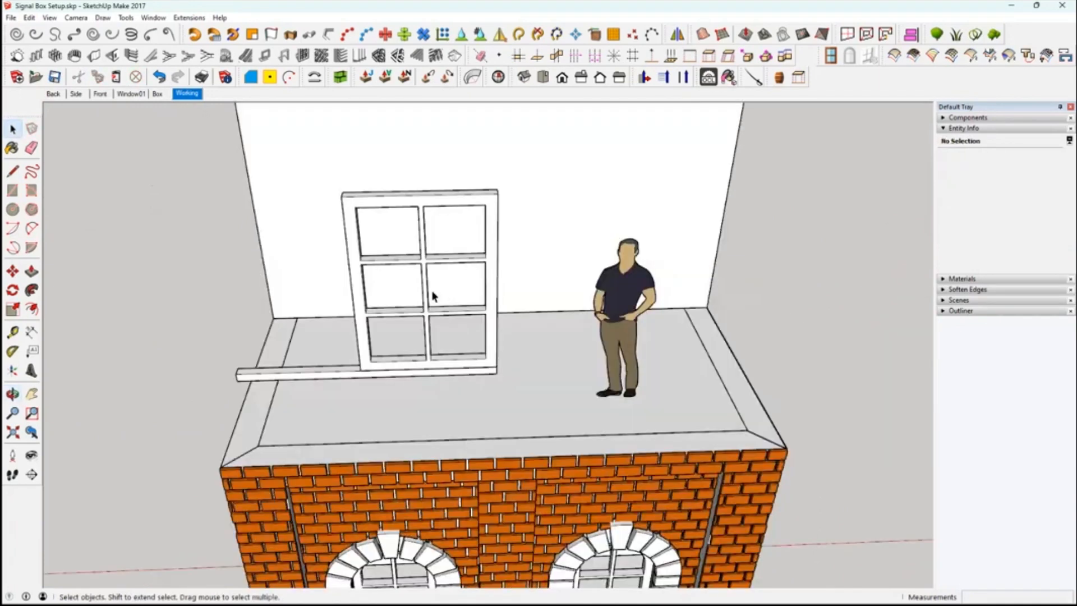
left_click(28, 18)
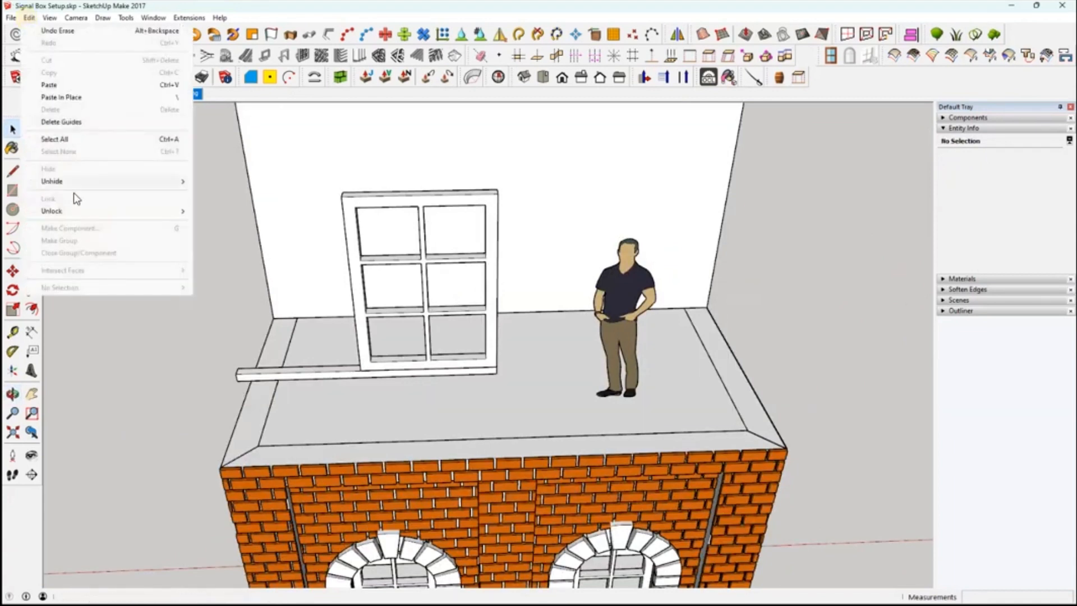
mouse_move(85, 184)
left_click(227, 207)
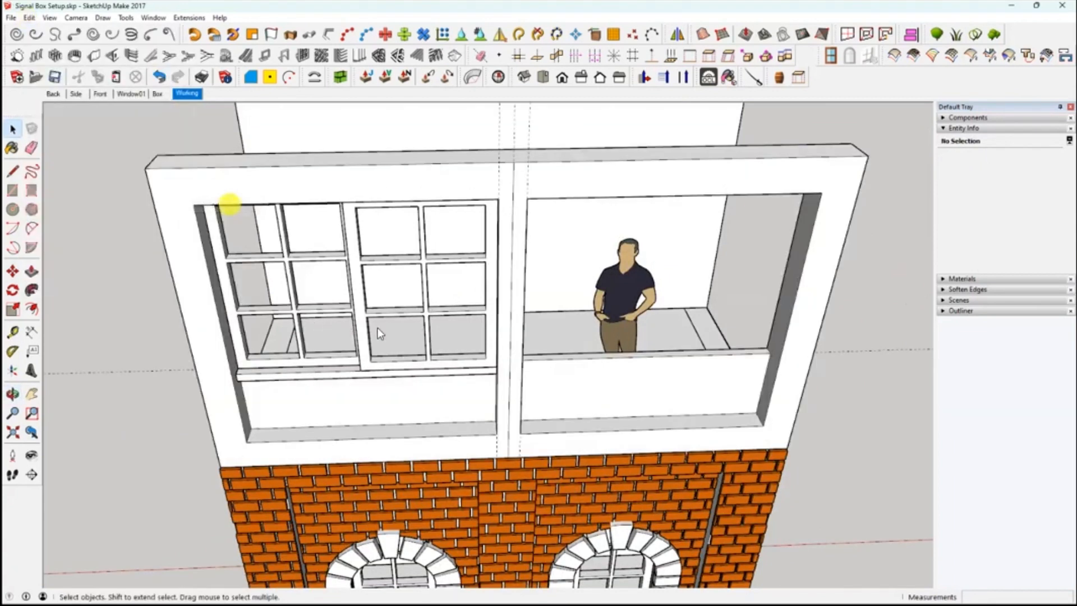
Cut the window sill and paste it in place inside the upper front wall group.
middle_click_drag(391, 414, 412, 395)
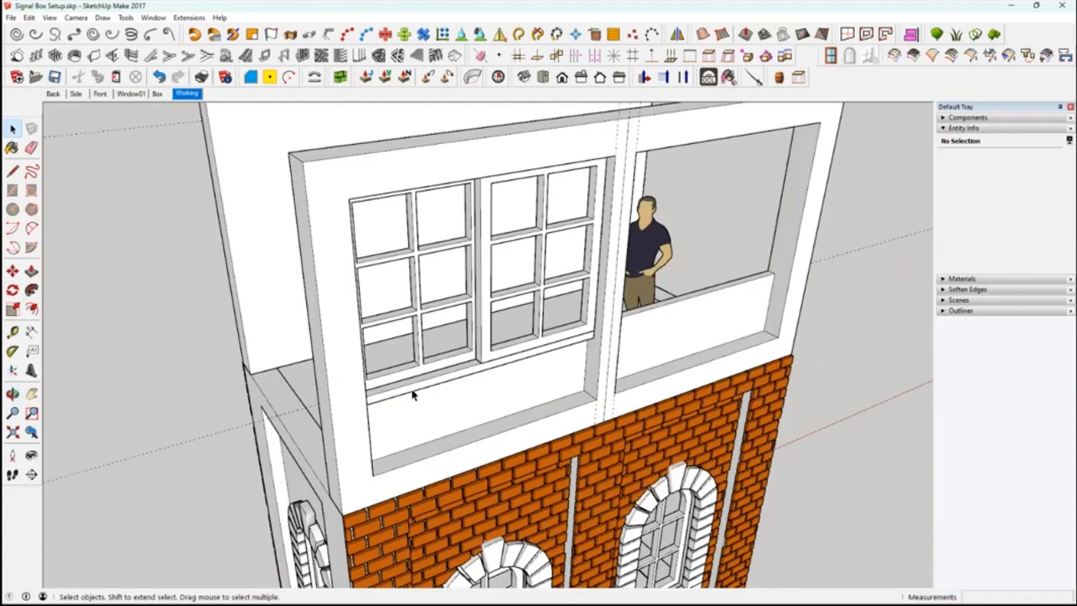
left_click(413, 386)
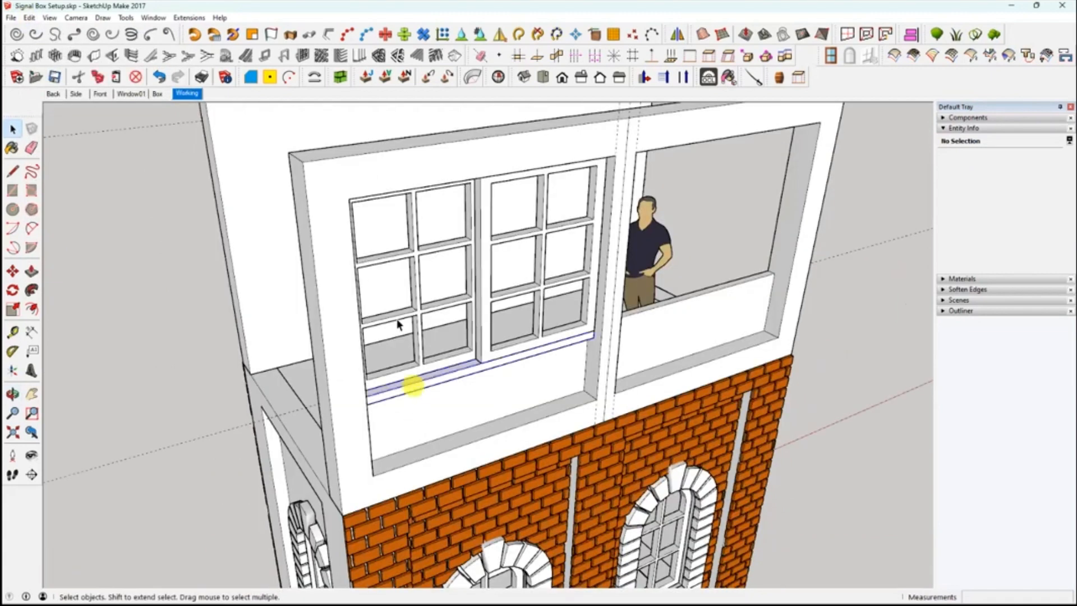
left_click(81, 77)
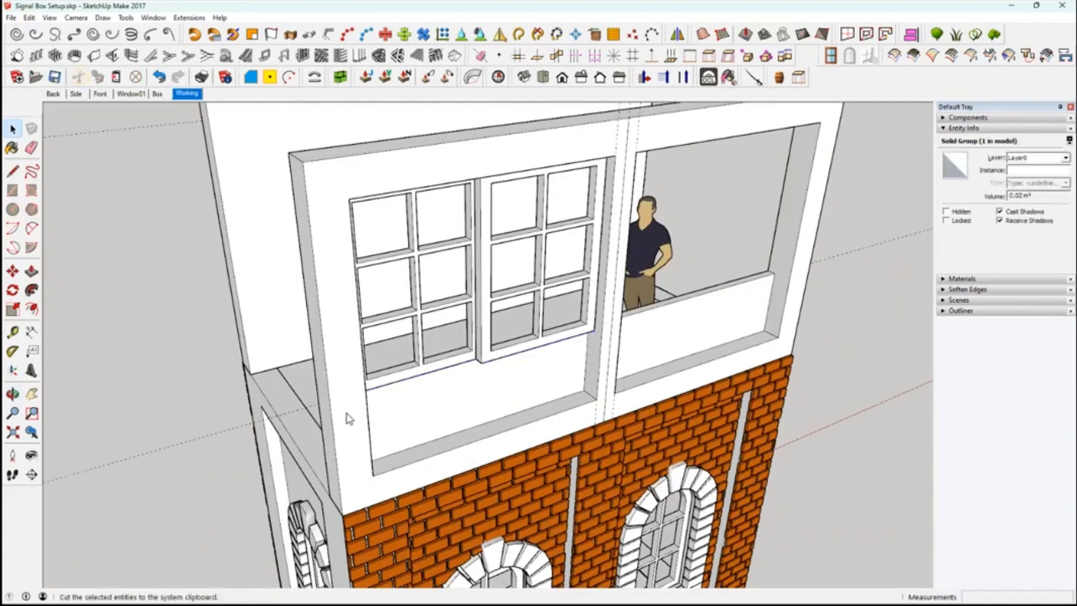
double_click(345, 413)
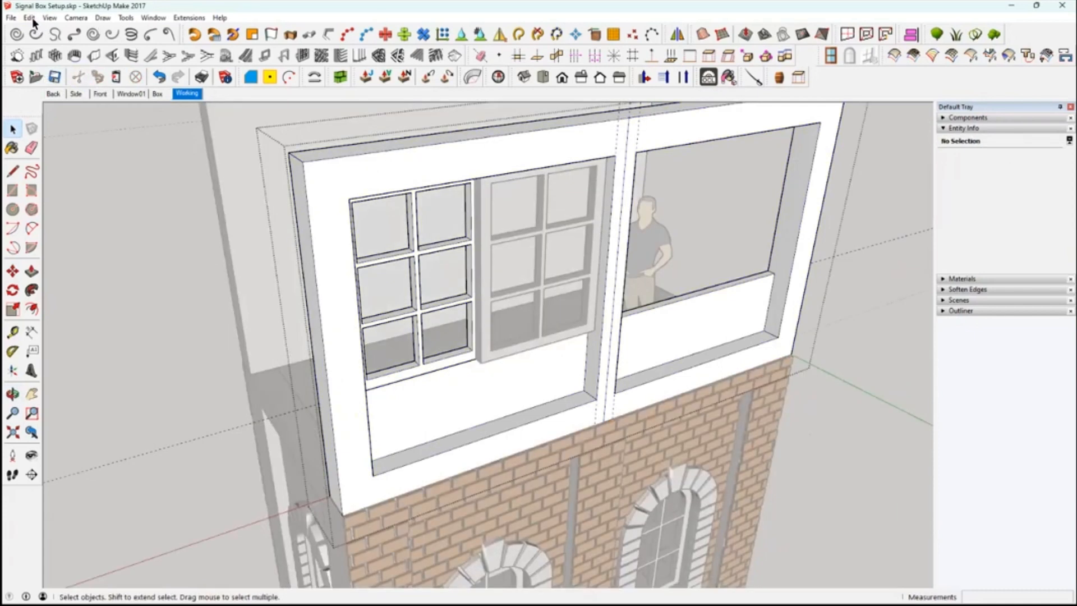
left_click(29, 18)
left_click(79, 96)
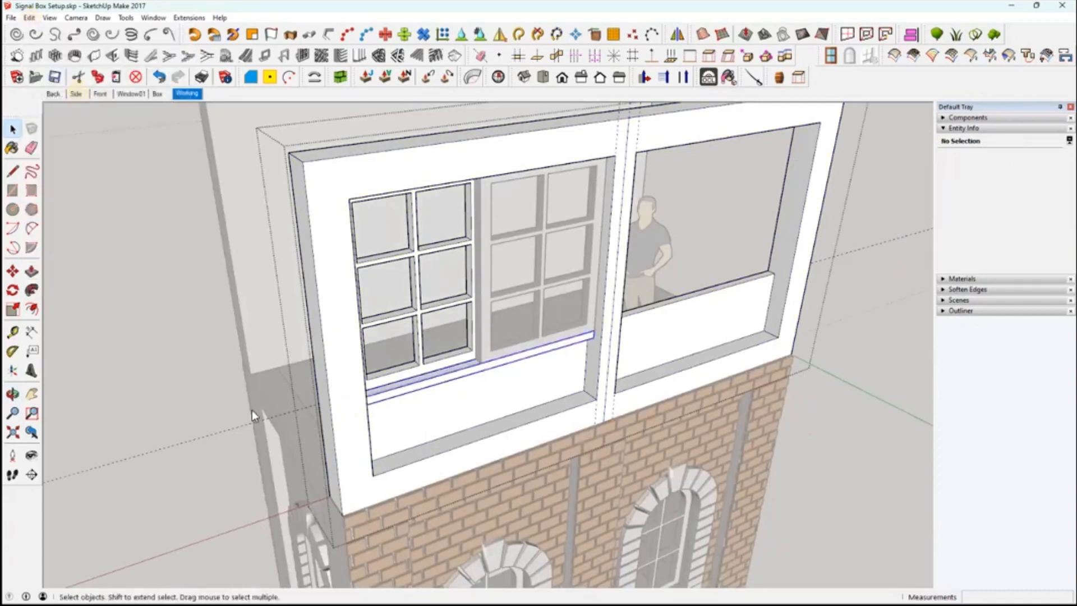
left_click(141, 382)
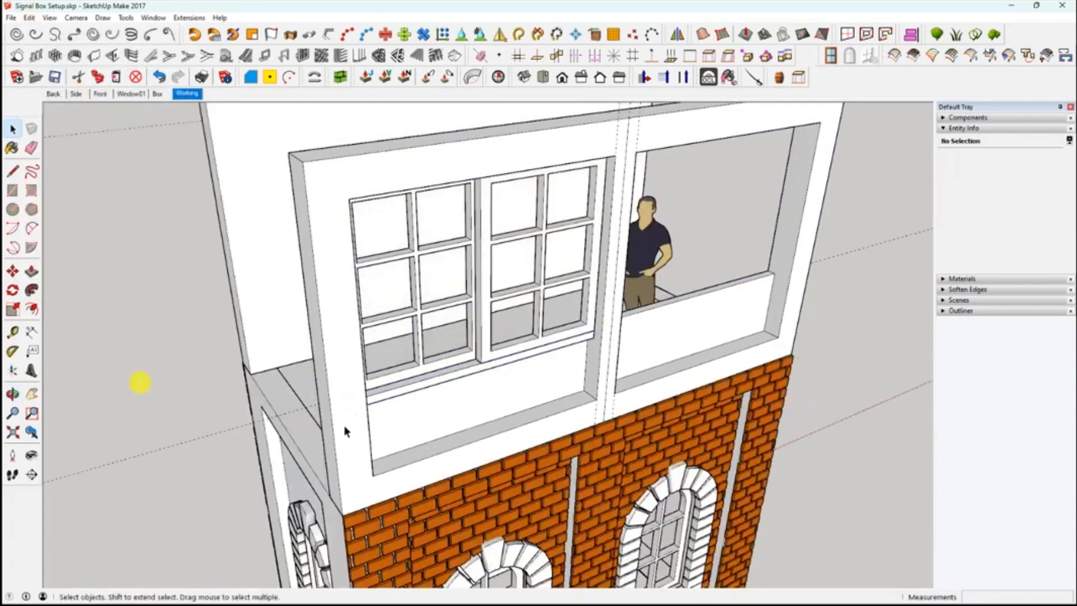
Combine the upper front wall group and the brick wall group below it into one group.
left_click(344, 424)
key("o")
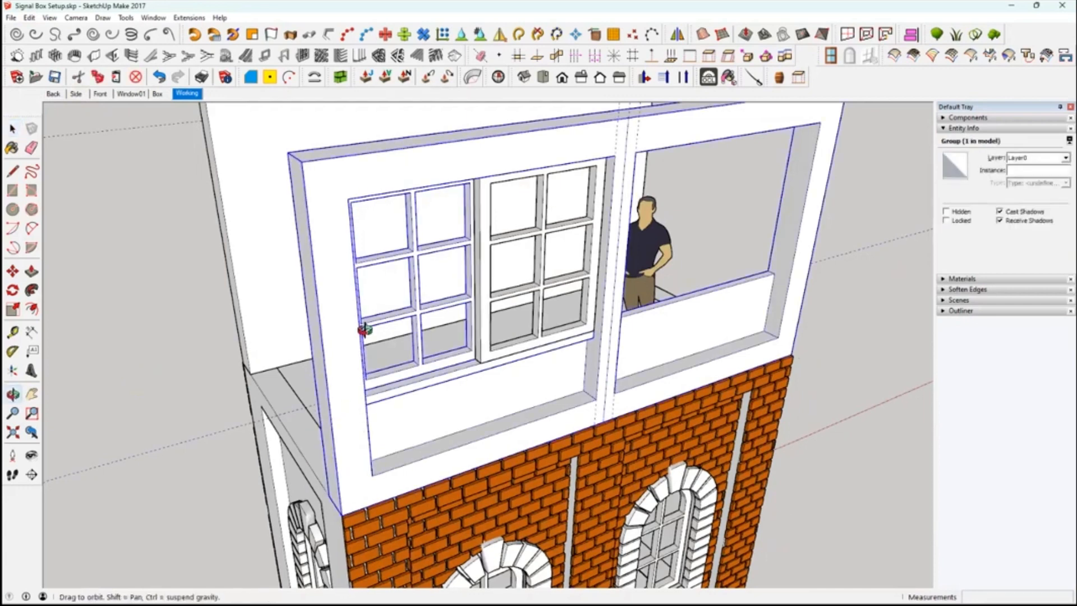
left_click_drag(365, 330, 502, 286)
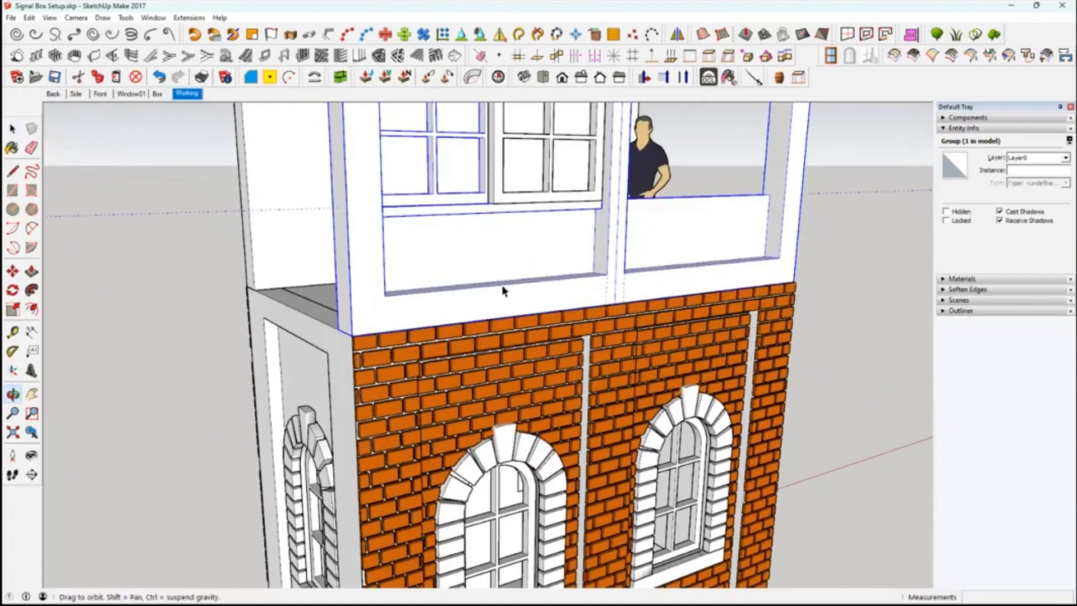
middle_click_drag(502, 286, 504, 282)
left_click(469, 371, "shift")
right_click(468, 370)
left_click(515, 278)
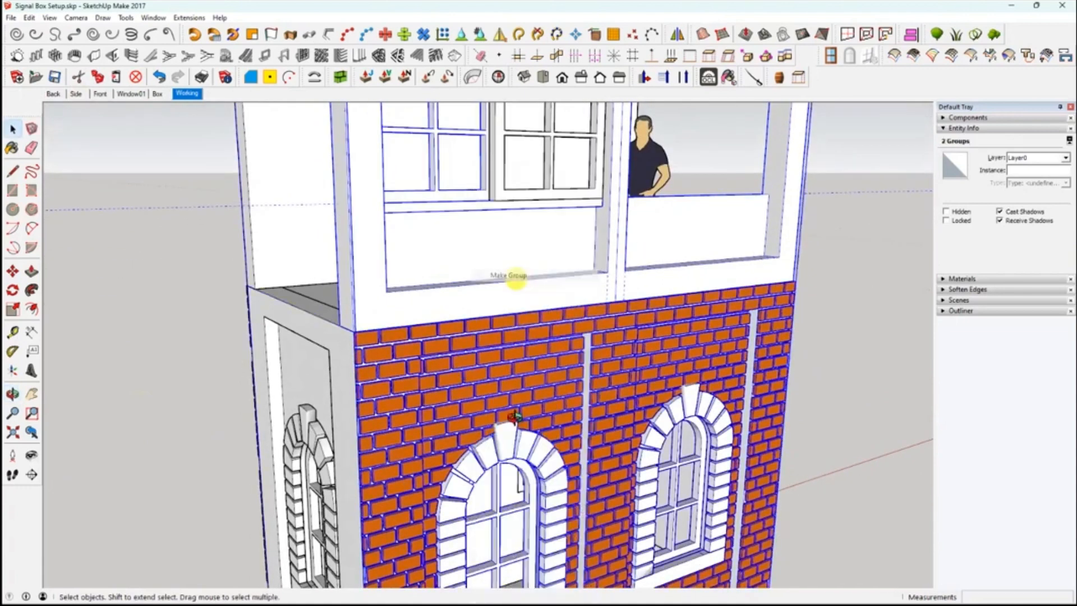
Inspect the combined front wall around the window frames and undo the last change.
middle_click_drag(522, 444, 522, 436)
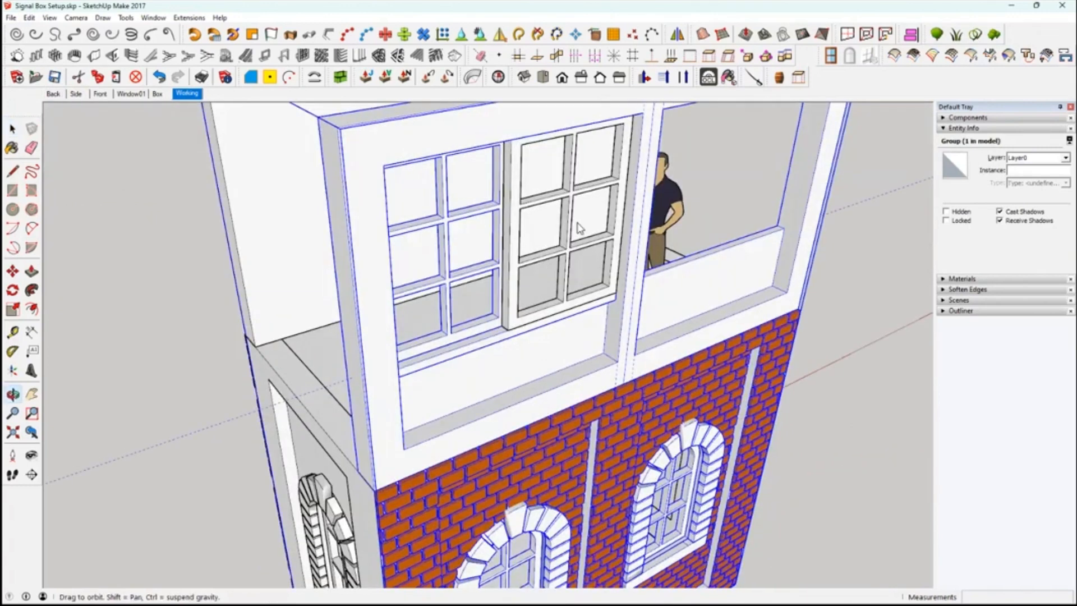
middle_click_drag(575, 215, 538, 286)
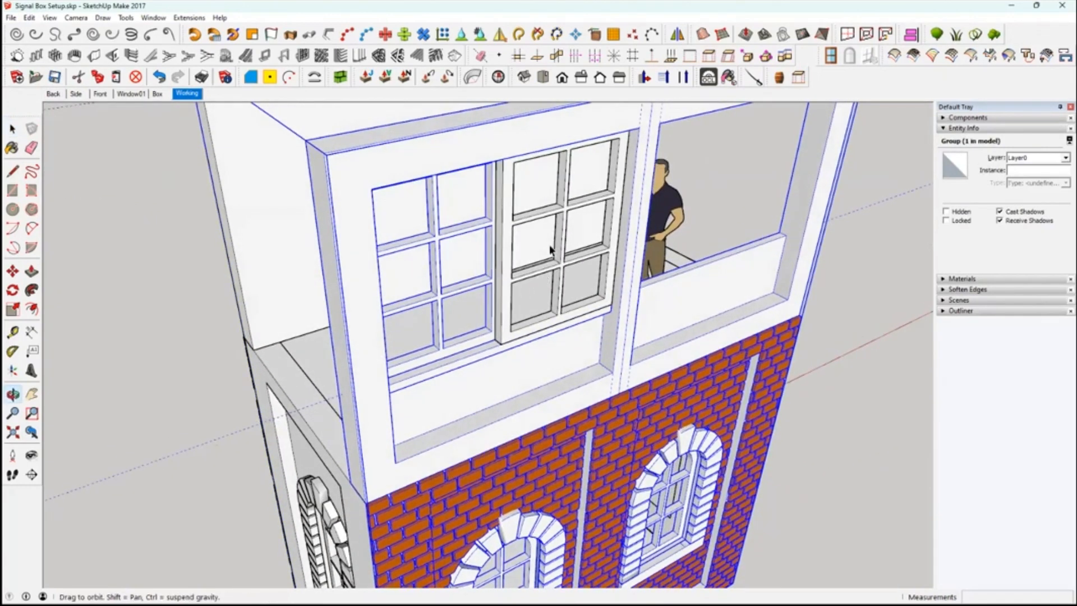
key("h")
middle_click_drag(549, 246, 580, 372)
key("ctrl+z")
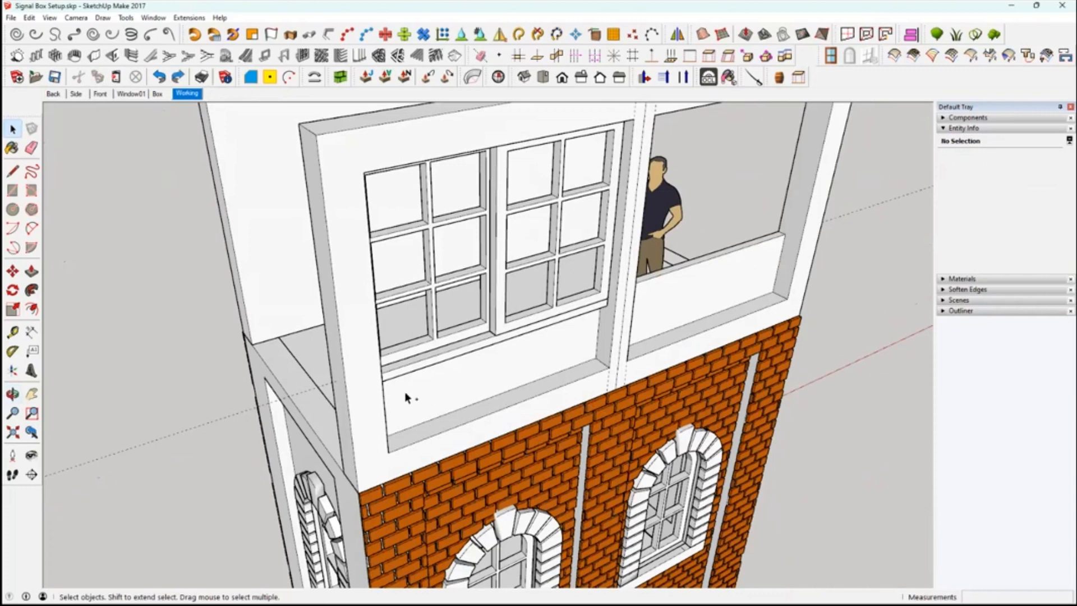
Copy the recessed multi-pane frame inside the front wall group from the first window opening into the second opening.
middle_click_drag(448, 375, 624, 366)
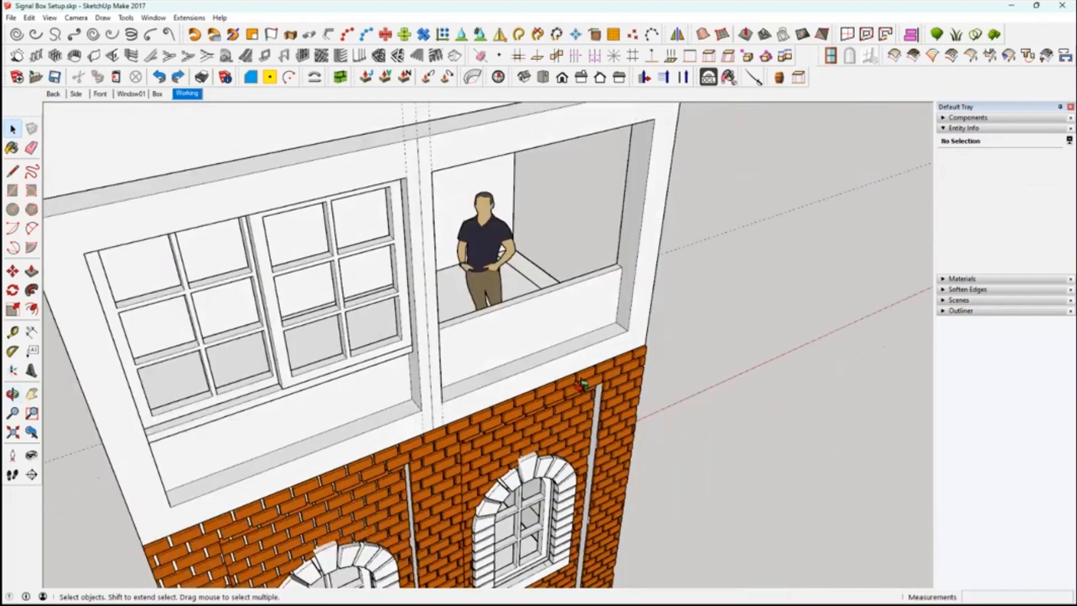
middle_click_drag(240, 340, 311, 342)
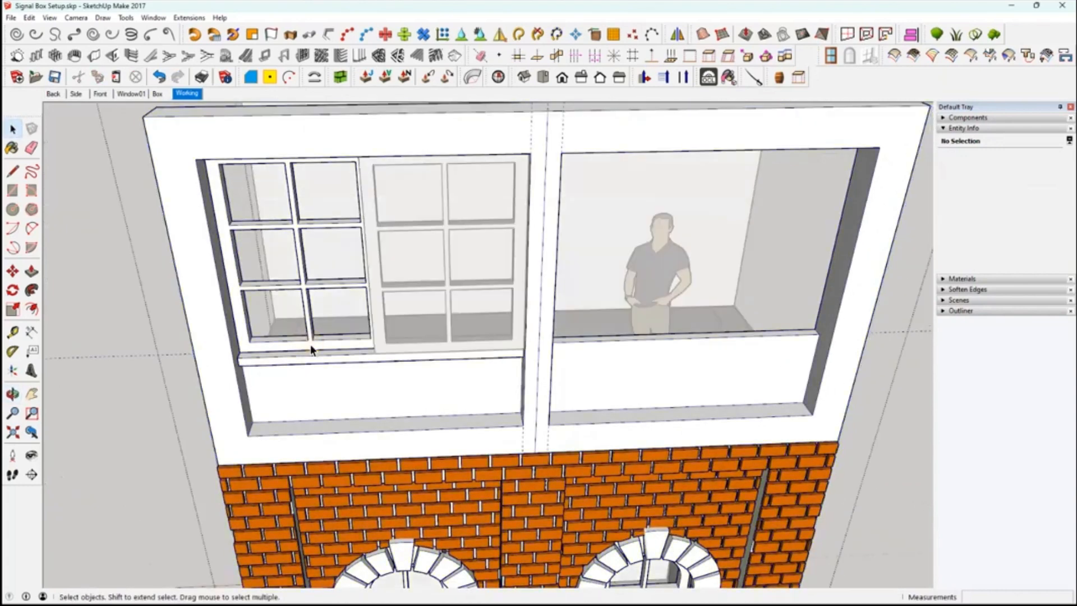
left_click(310, 345)
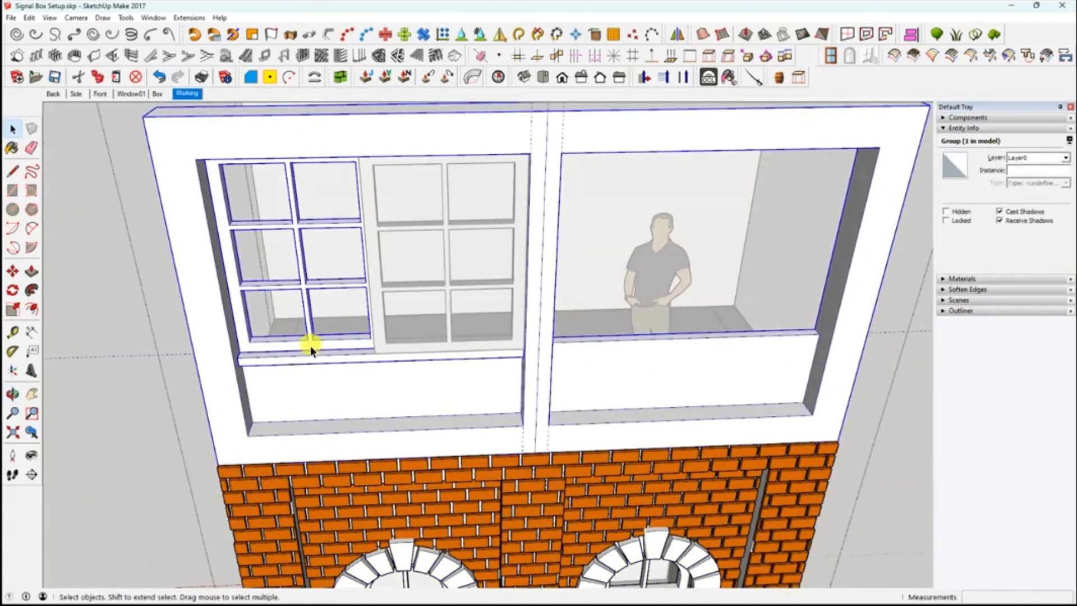
double_click(310, 346)
left_click(310, 345)
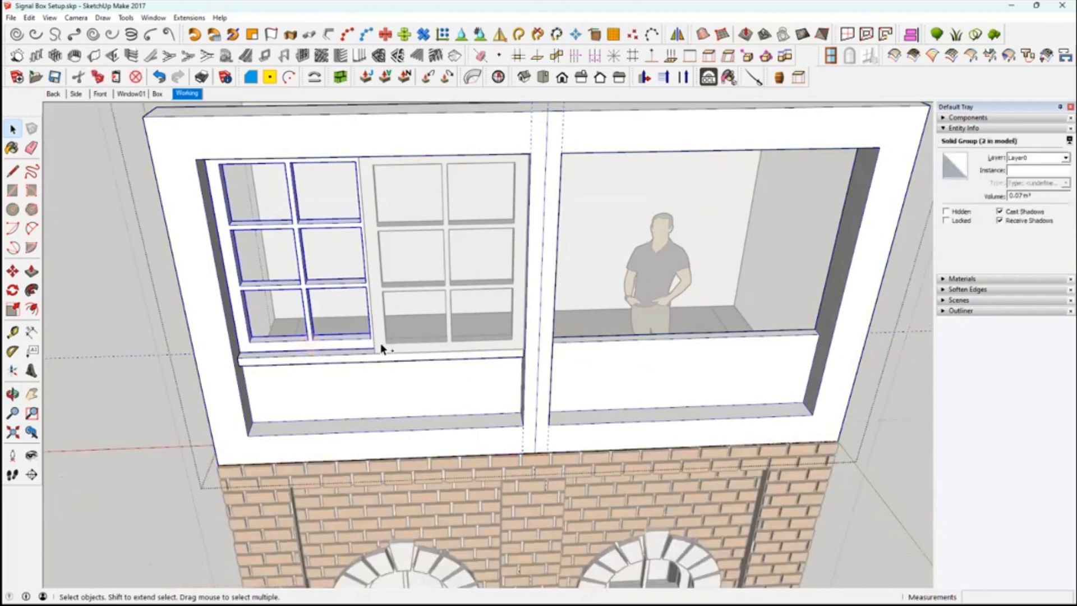
left_click(13, 270)
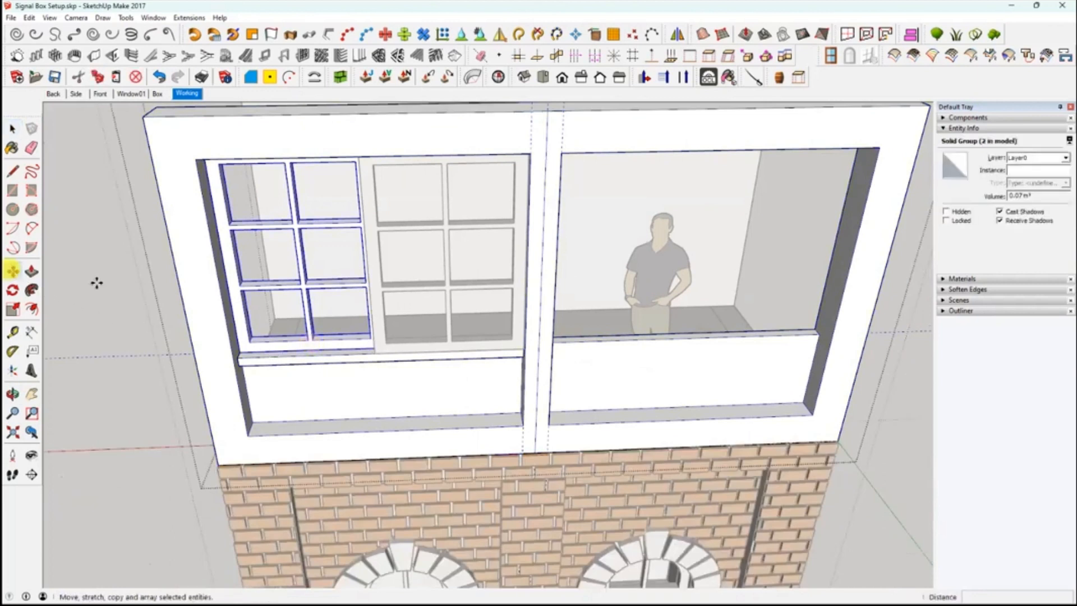
left_click(246, 355)
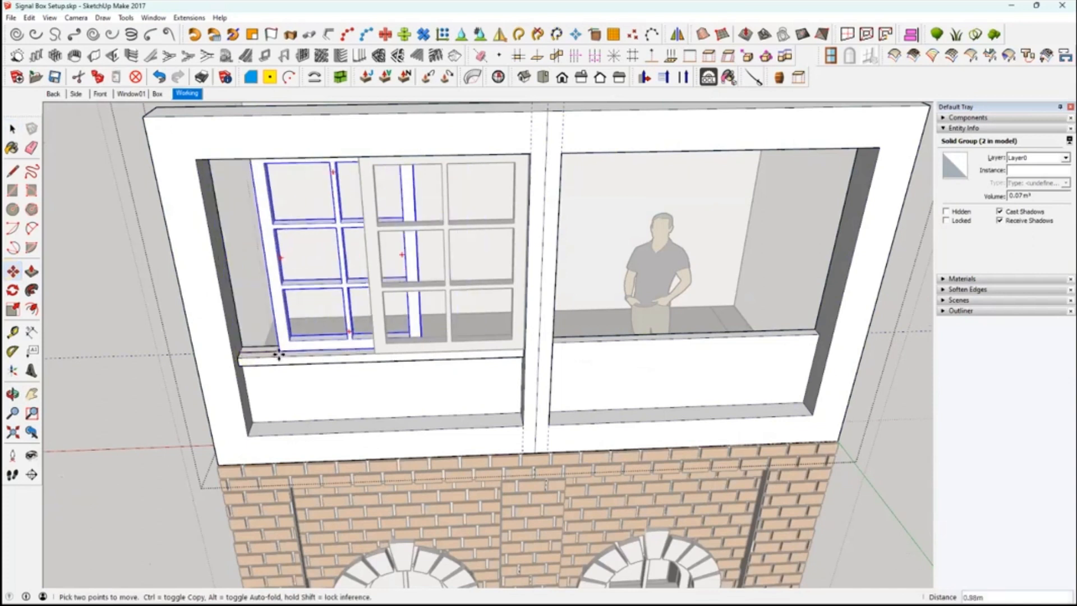
key("ctrl")
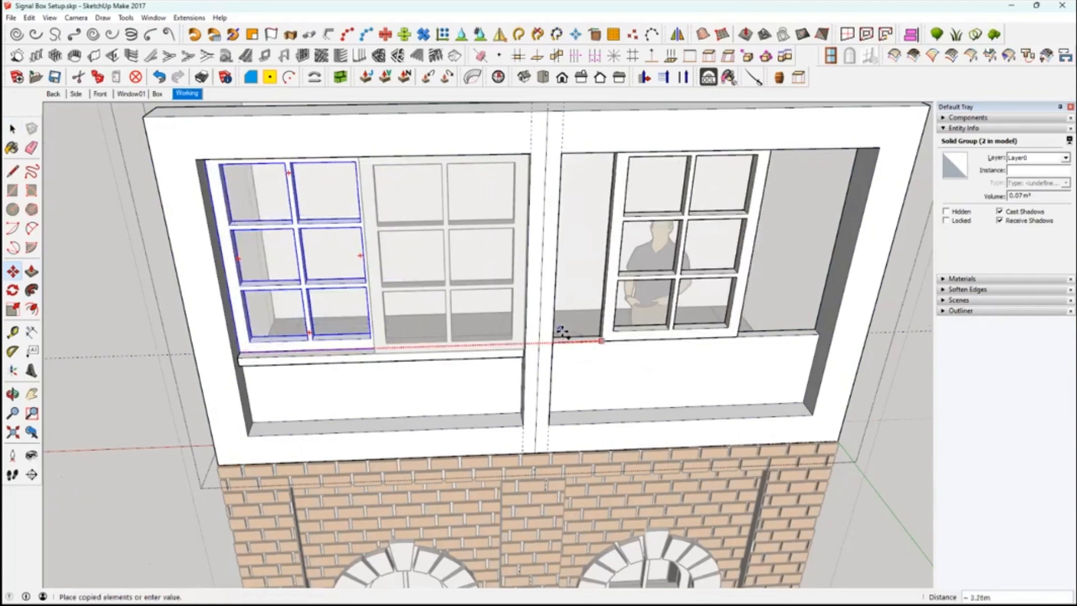
middle_click_drag(569, 330, 543, 329)
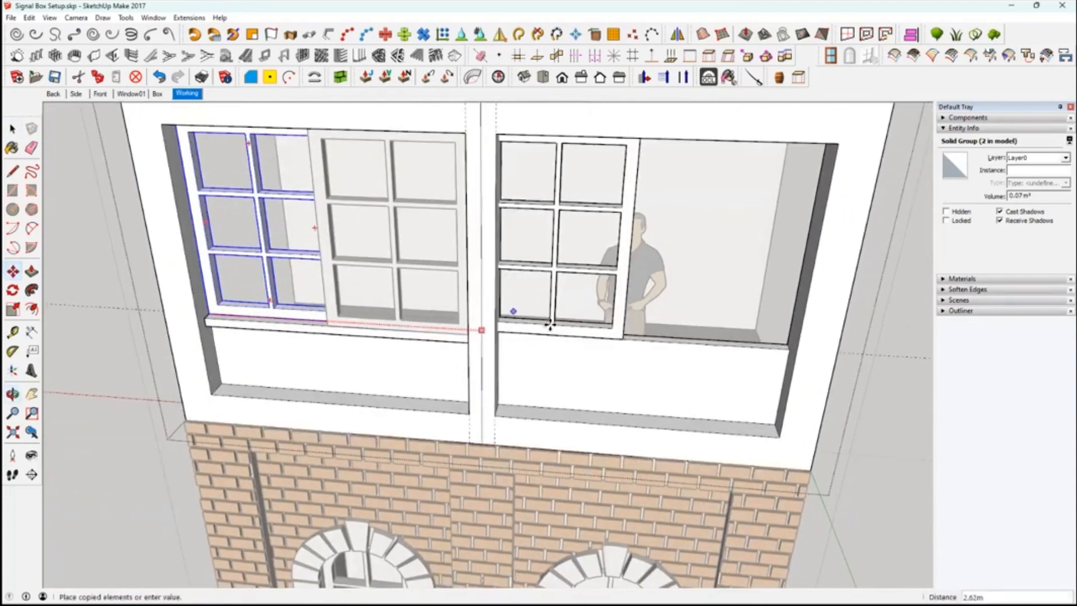
left_click(545, 326)
Move the copied recessed frame along the second opening until it sits flush against the wall's central post.
scroll(544, 327, "up", 4)
scroll(532, 335, "up", 2)
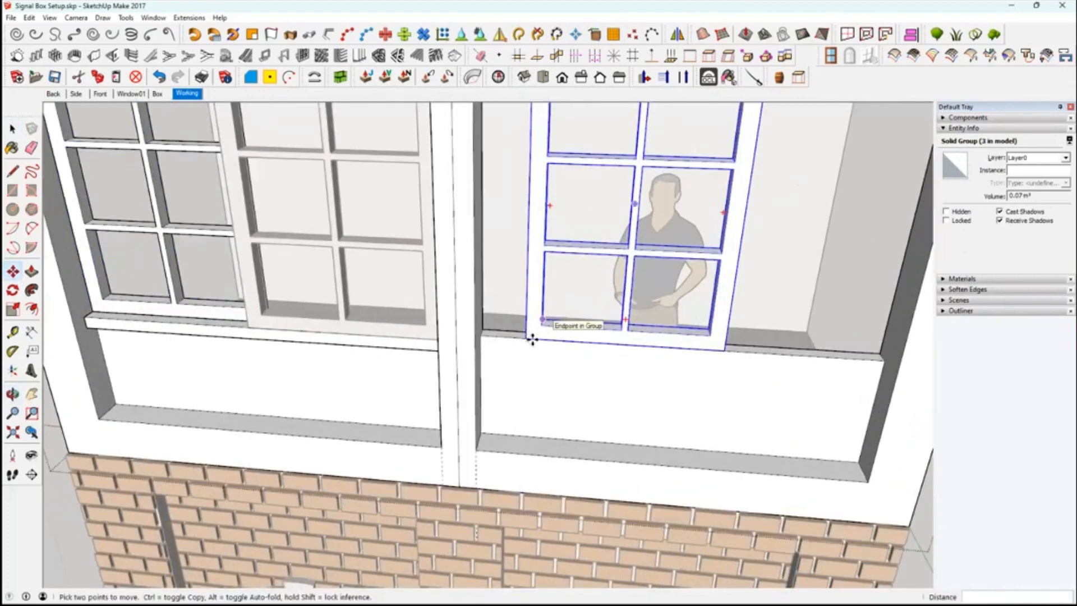
scroll(597, 341, "down", 4)
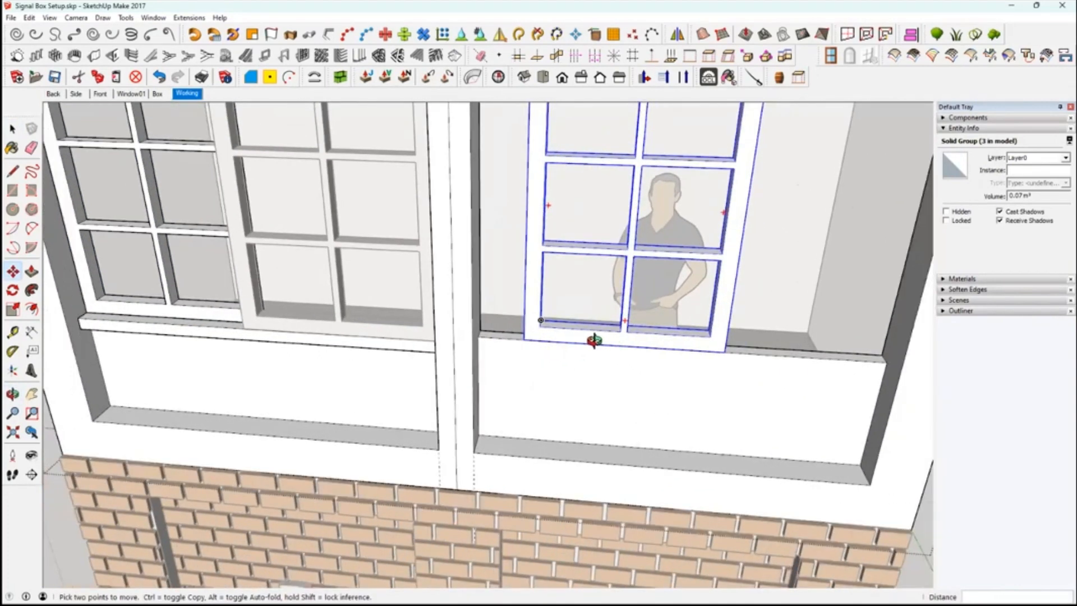
scroll(555, 347, "down", 5)
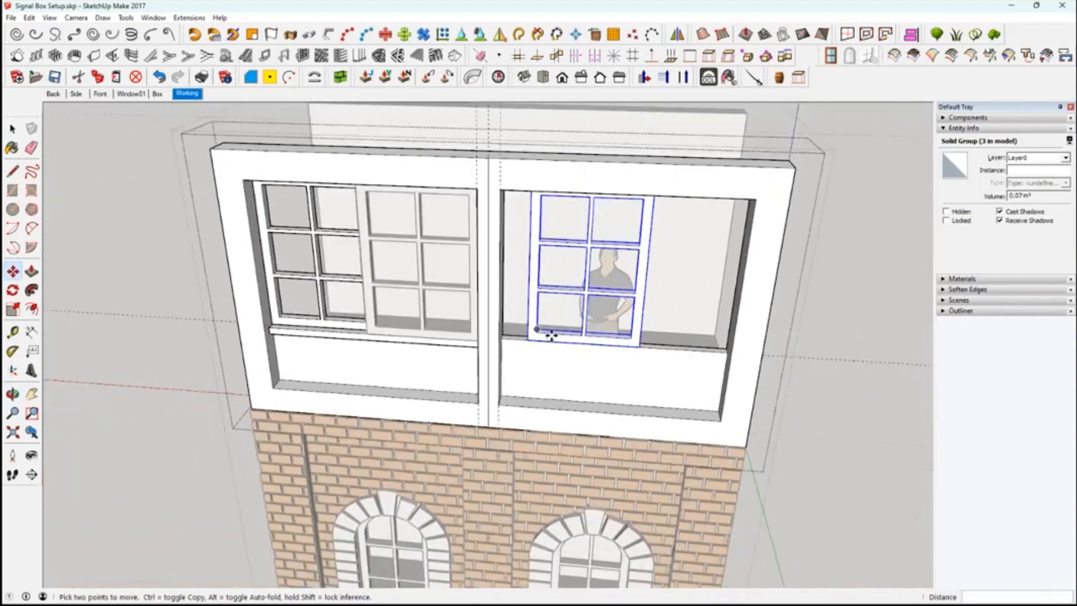
middle_click_drag(541, 341, 522, 353)
scroll(515, 354, "up", 1)
scroll(497, 348, "up", 4)
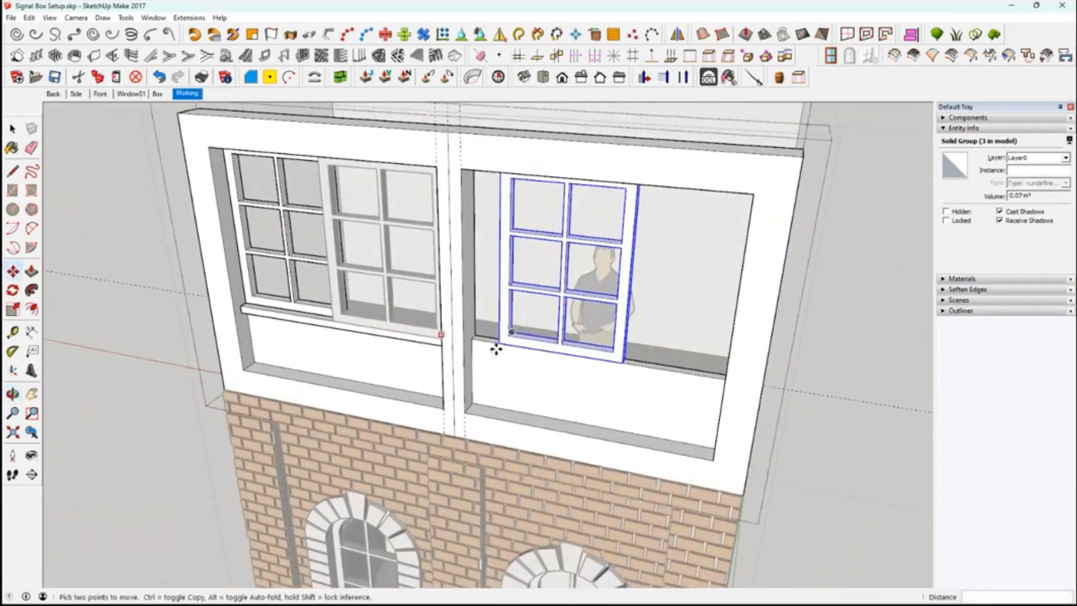
scroll(500, 351, "up", 2)
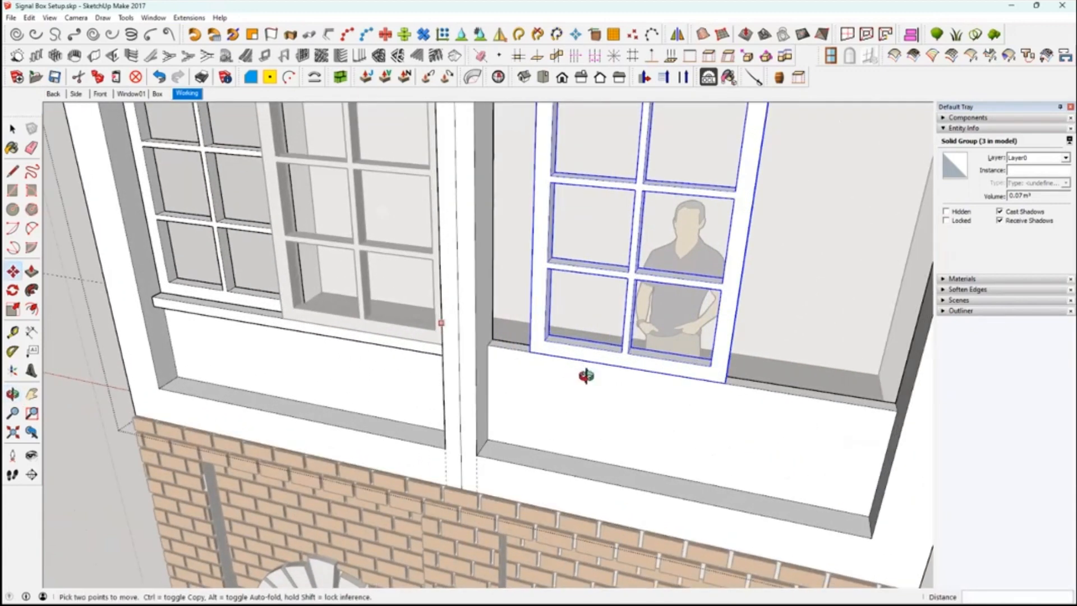
left_click(668, 359)
middle_click_drag(434, 388, 408, 337)
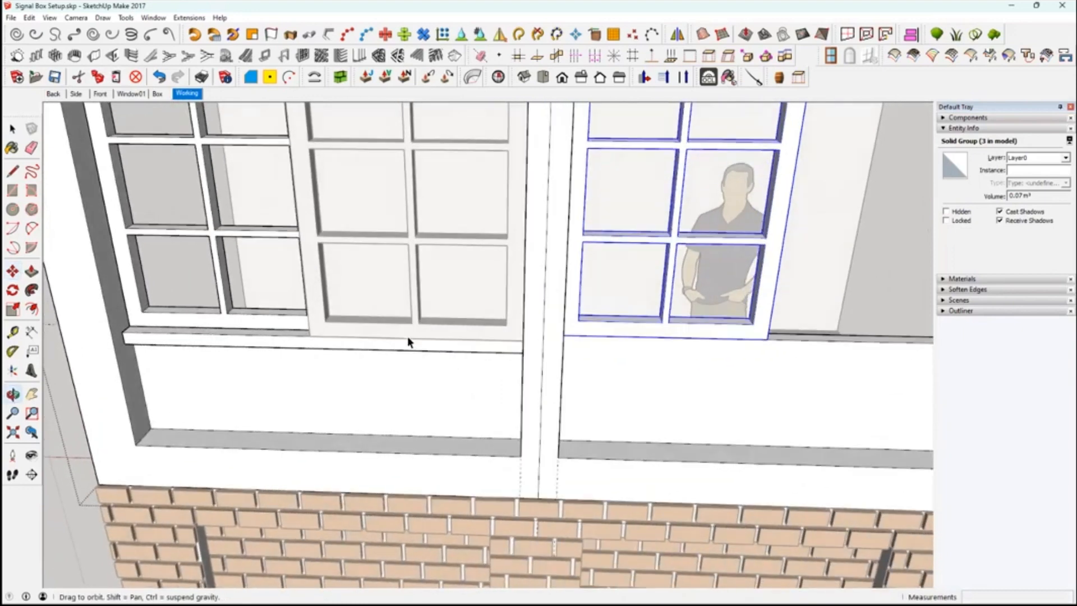
Copy the first opening's front overlapping frame about 2.78 m across to the far end of the second opening.
scroll(178, 325, "down", 3)
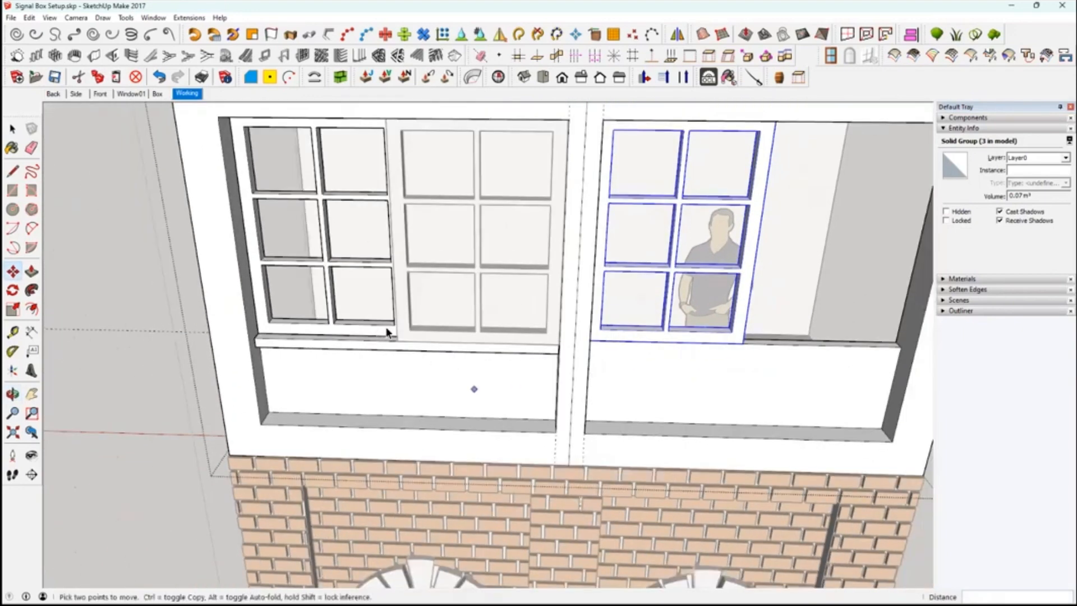
key("space")
left_click(412, 332)
left_click(412, 331)
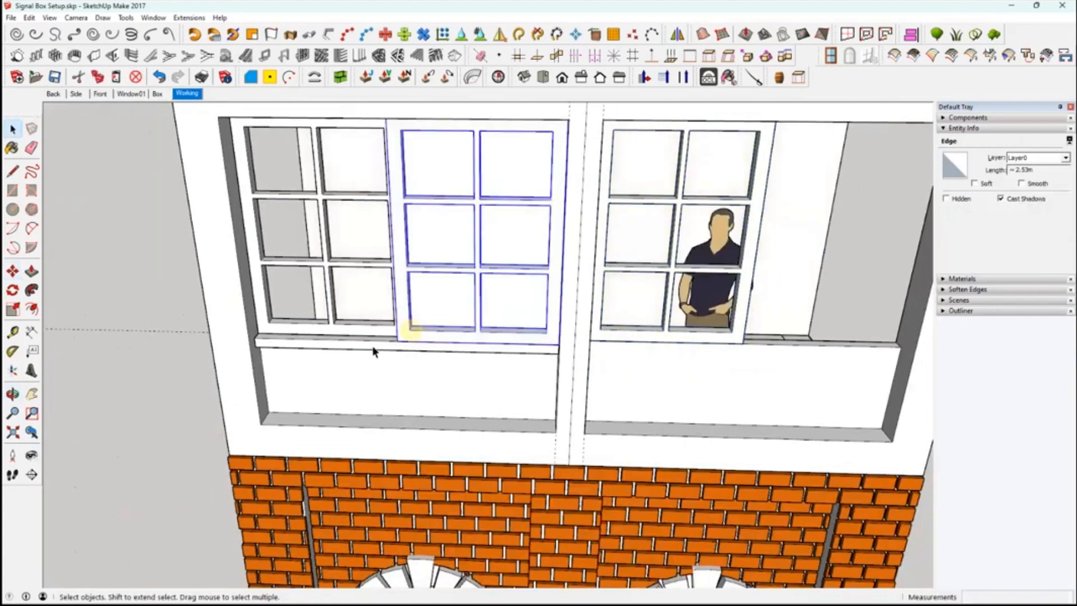
left_click(13, 271)
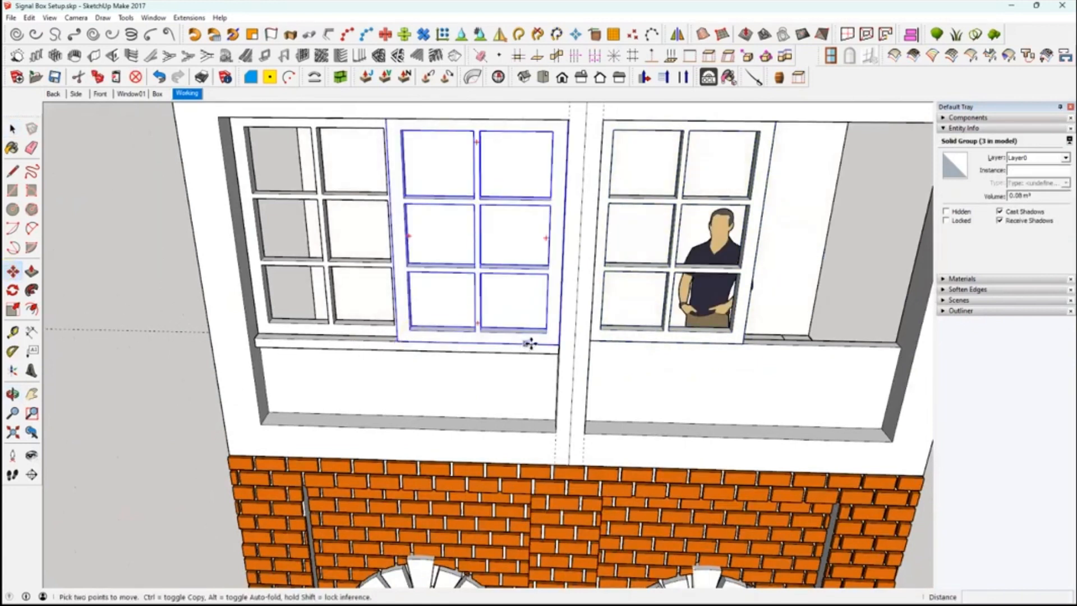
left_click(559, 344)
key("ctrl")
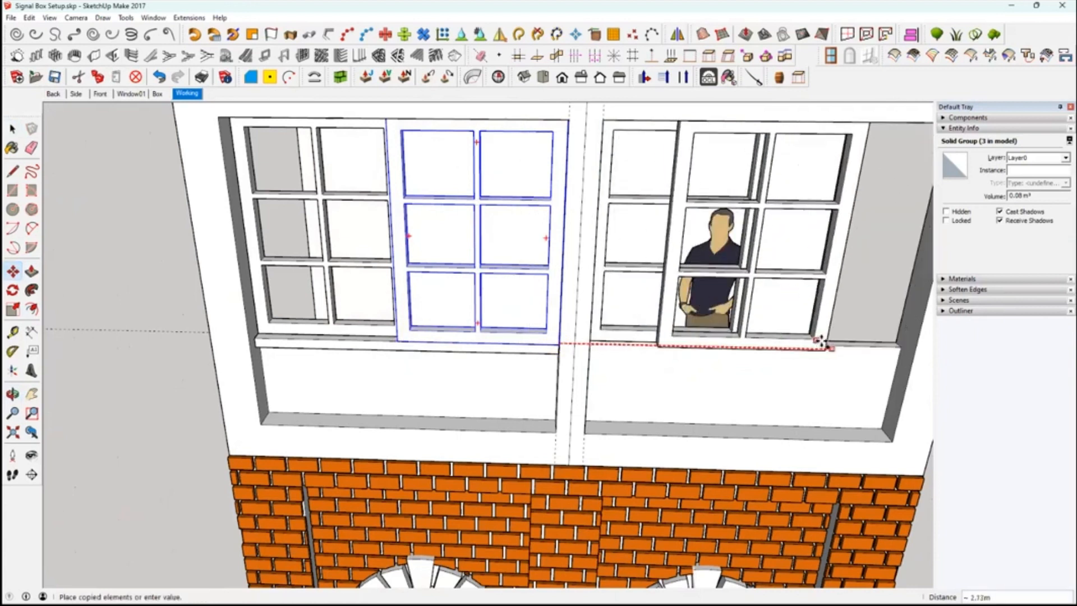
left_click(900, 339)
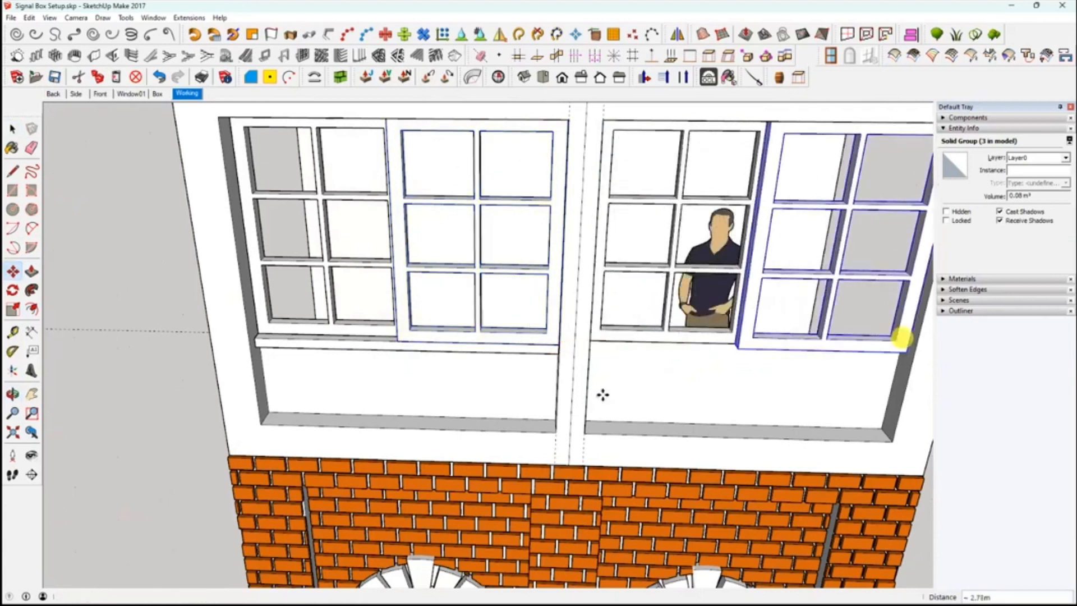
key("o")
left_click_drag(620, 385, 614, 394)
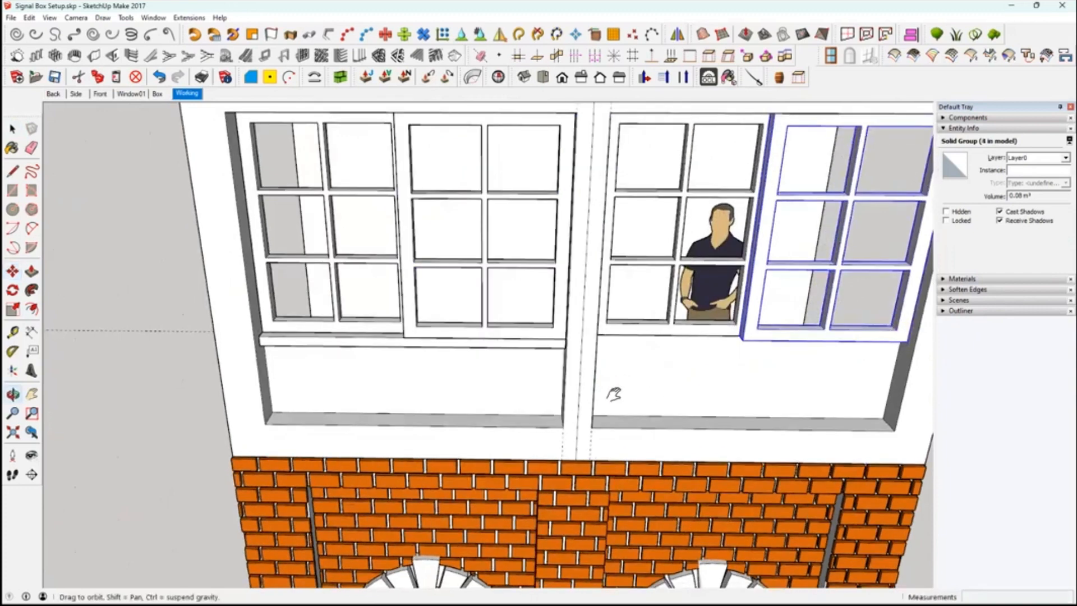
middle_click_drag(562, 460, 549, 421, "shift")
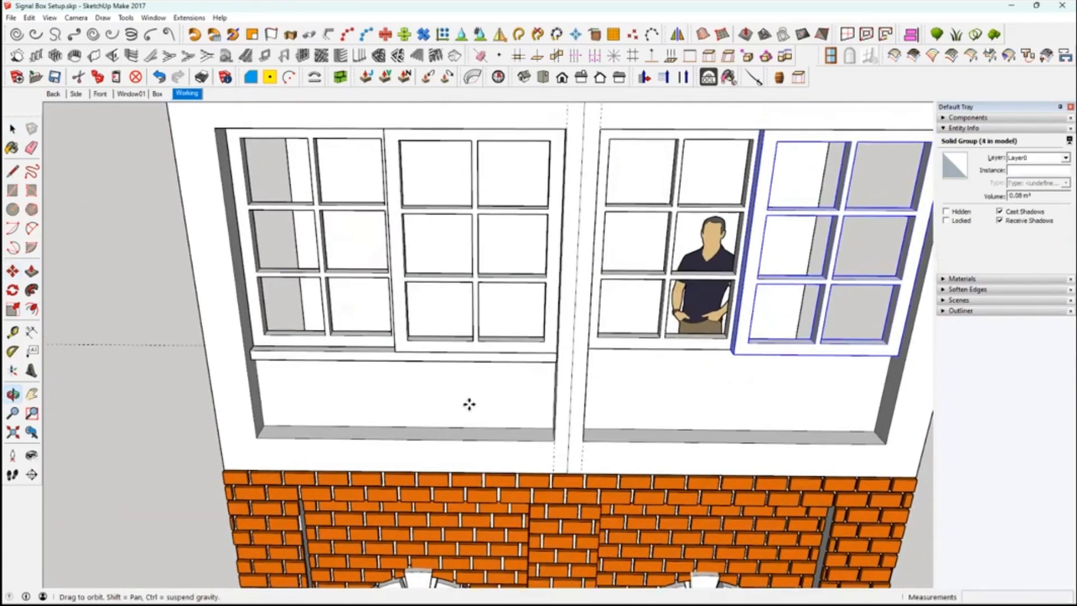
Copy the window sill inside the front wall group about 2.76 m across, beneath the second opening's frames.
key("space")
scroll(445, 386, "down", 4)
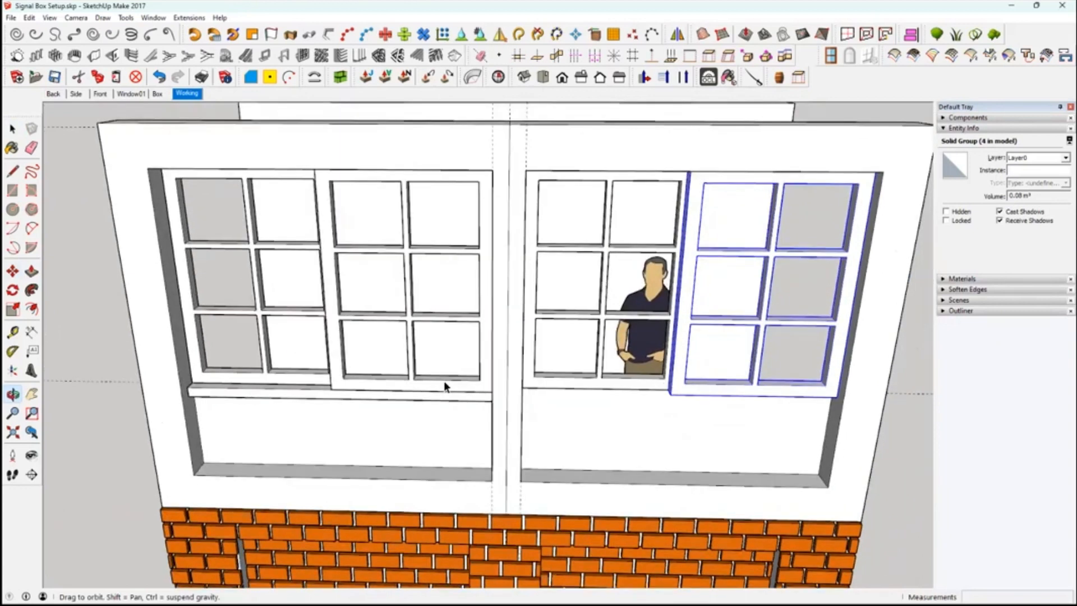
middle_click_drag(444, 381, 443, 369)
double_click(265, 377)
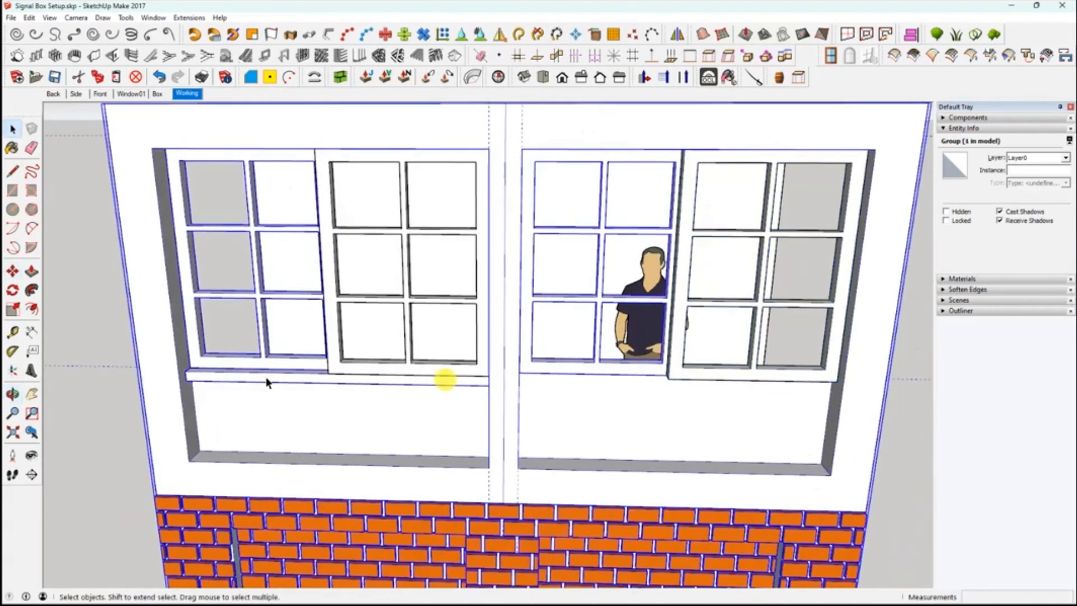
left_click(265, 374)
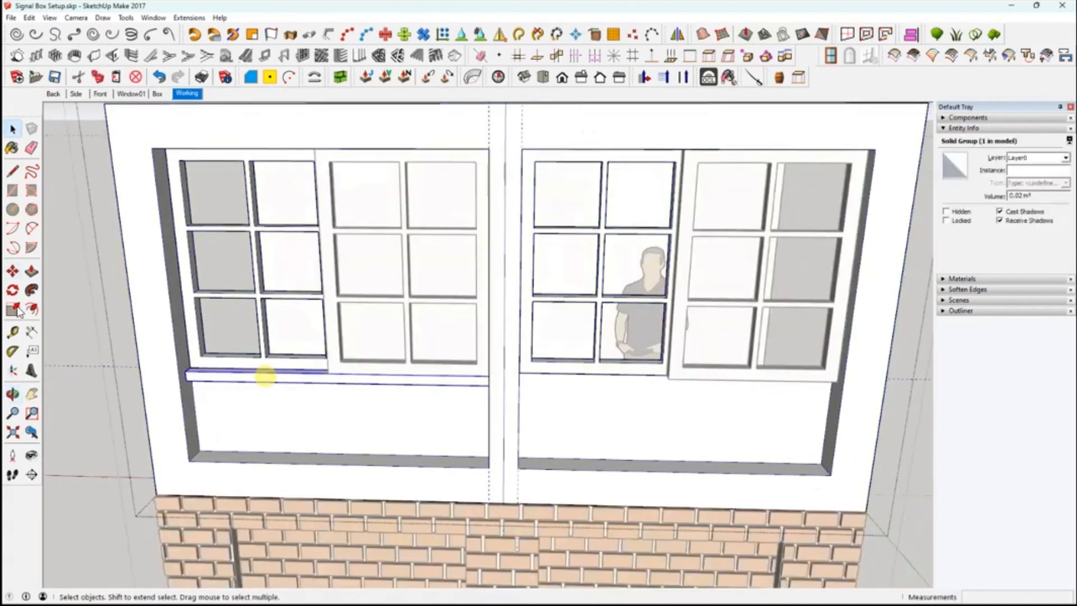
left_click(12, 272)
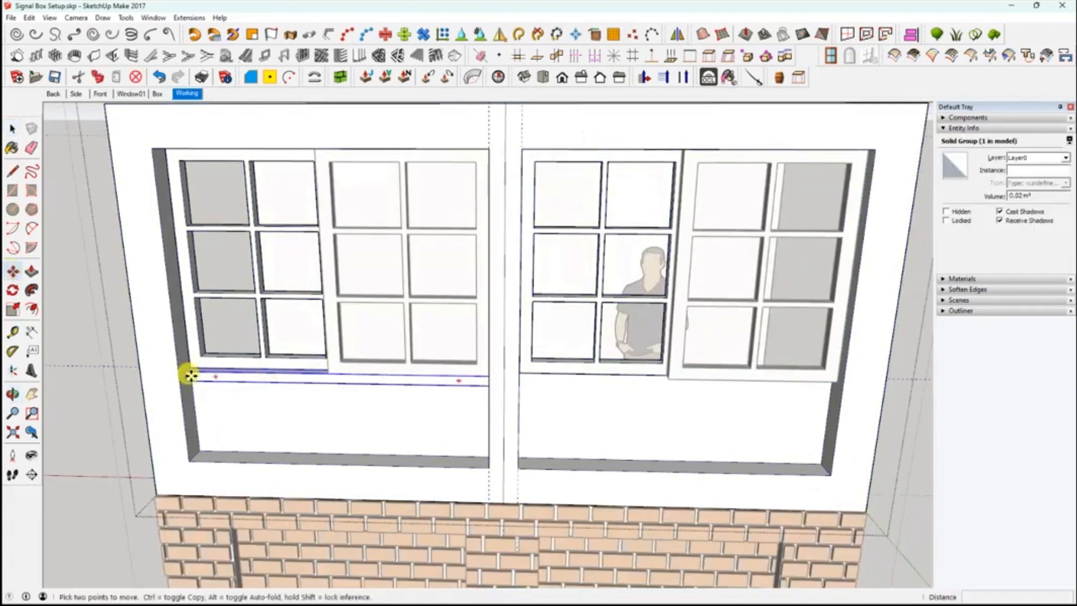
key("ctrl")
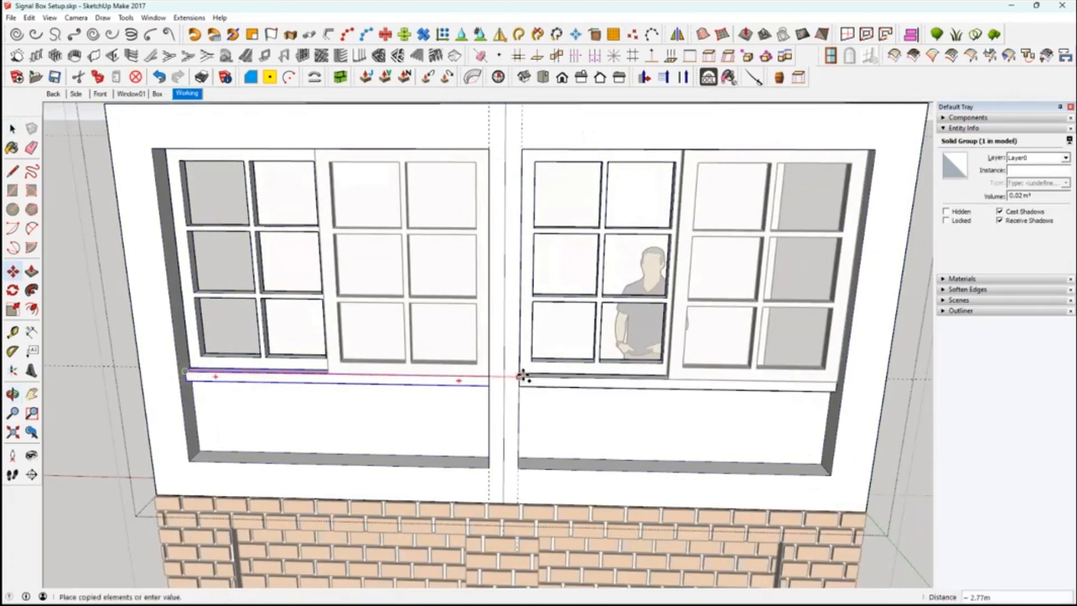
left_click(517, 374)
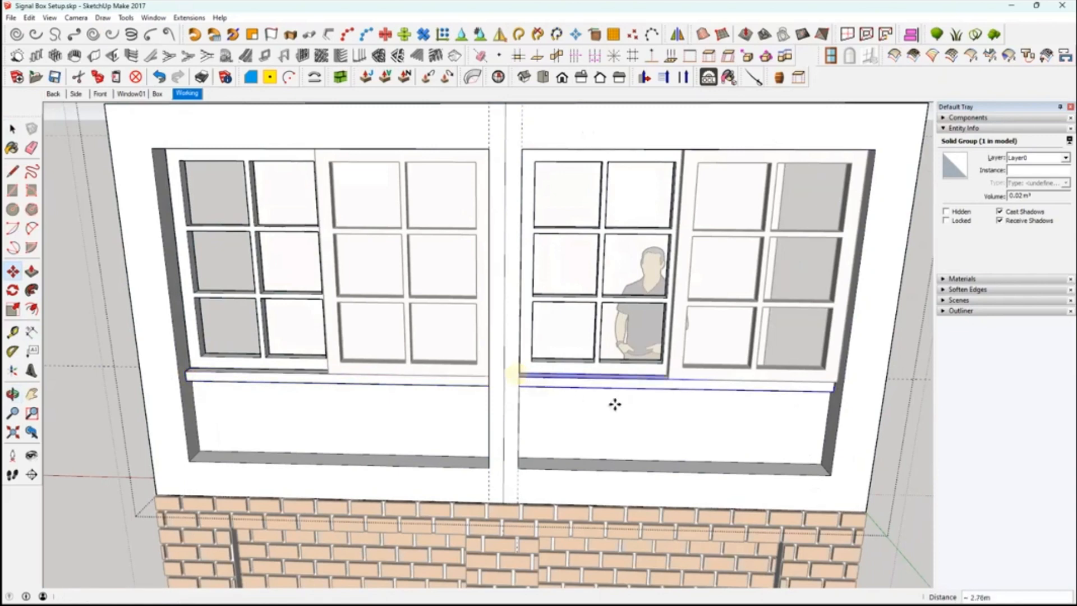
Copy the two wall panel faces below the sills and paste them in place outside the front wall group.
middle_click_drag(745, 321, 647, 358)
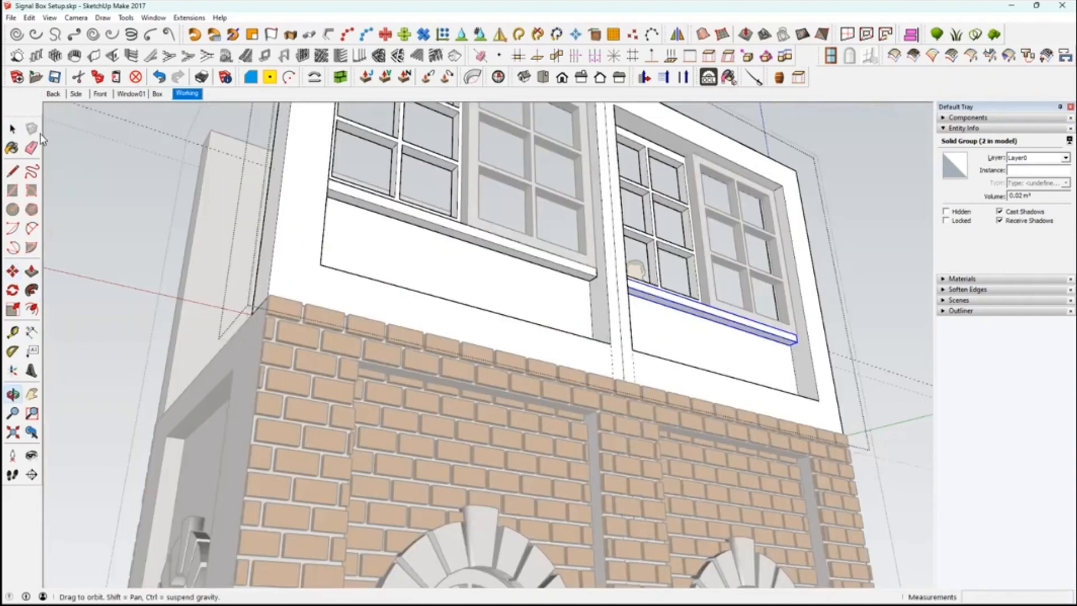
left_click(17, 132)
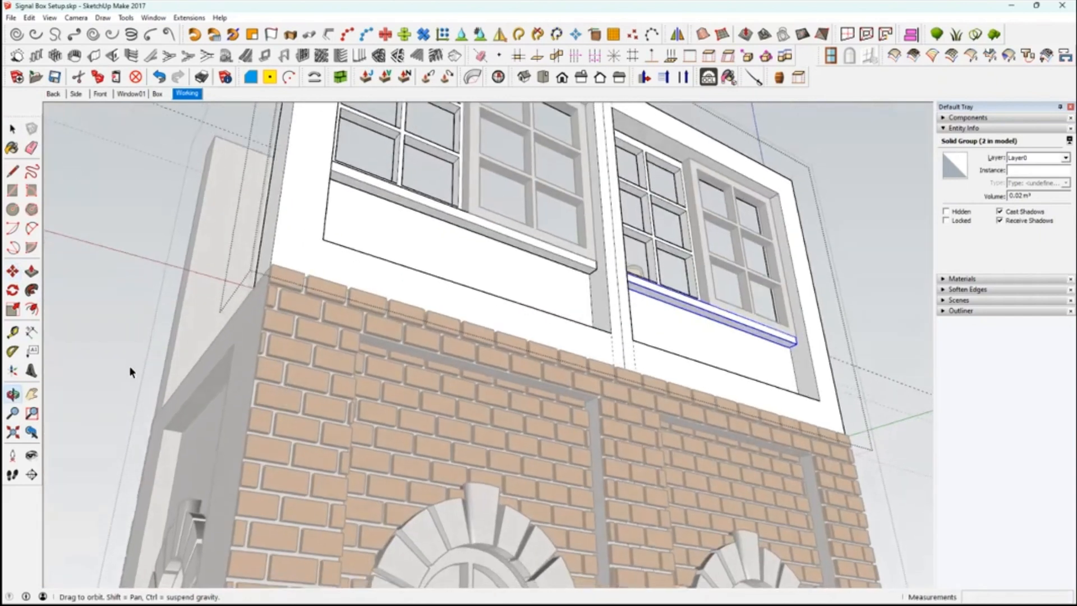
left_click(300, 385)
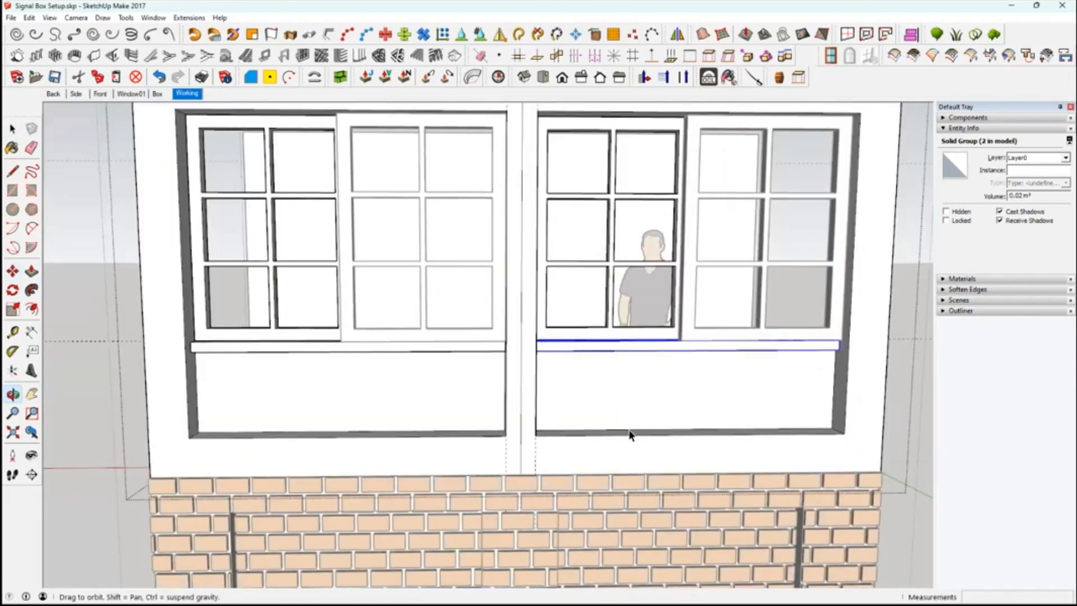
left_click(620, 391, "shift")
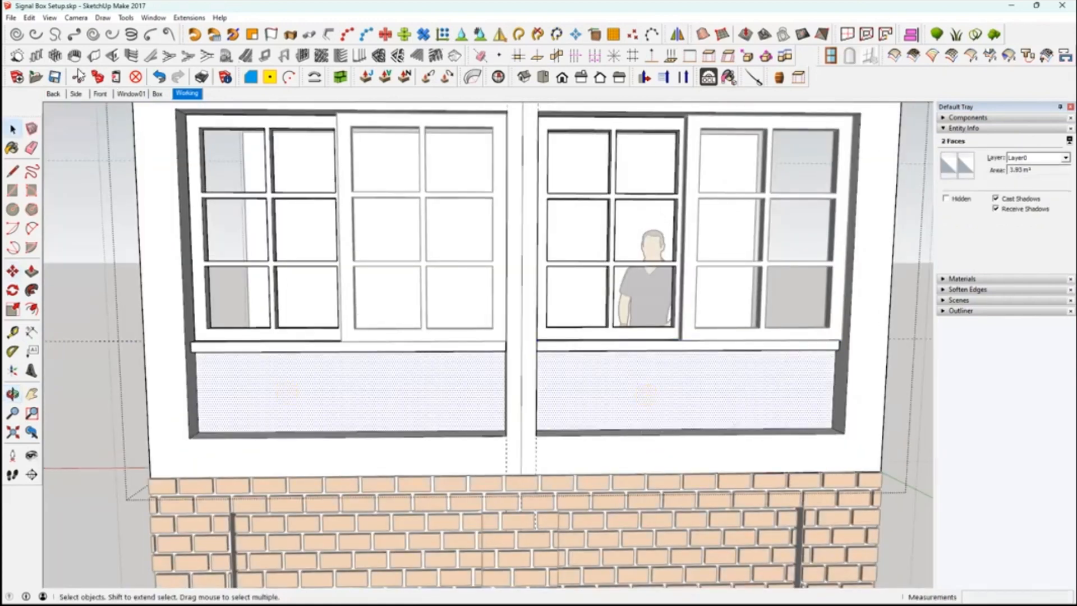
left_click(84, 307)
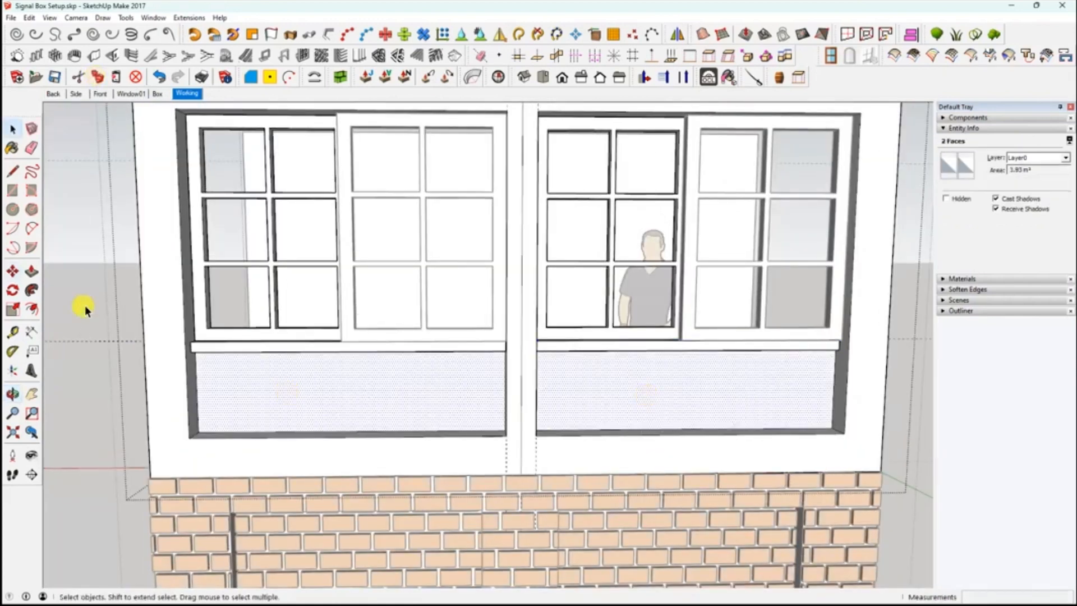
middle_click_drag(367, 391, 481, 389)
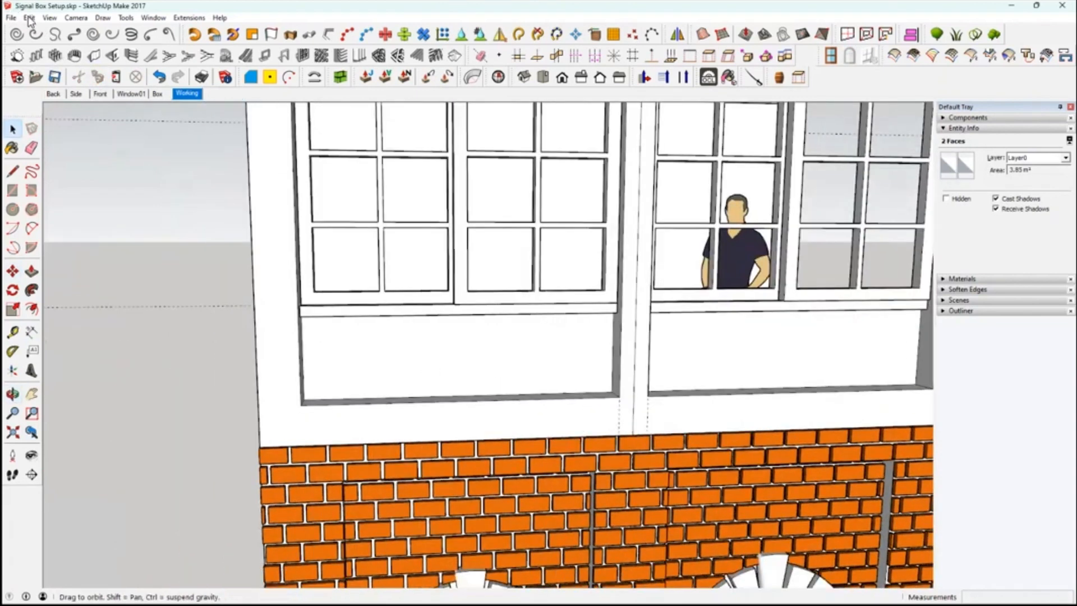
left_click(29, 18)
left_click(84, 98)
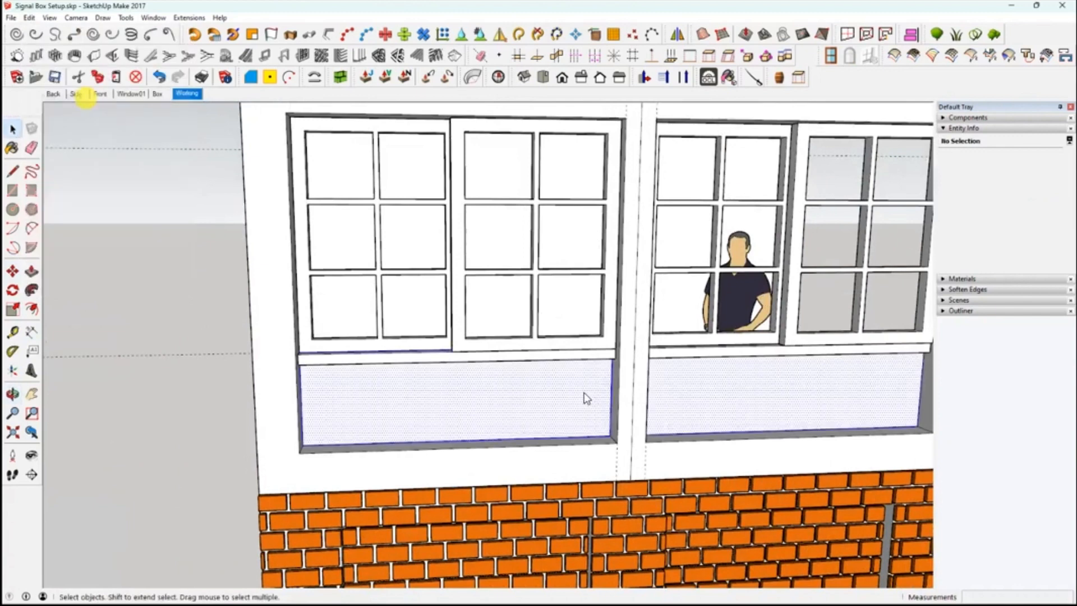
middle_click_drag(570, 367, 574, 367)
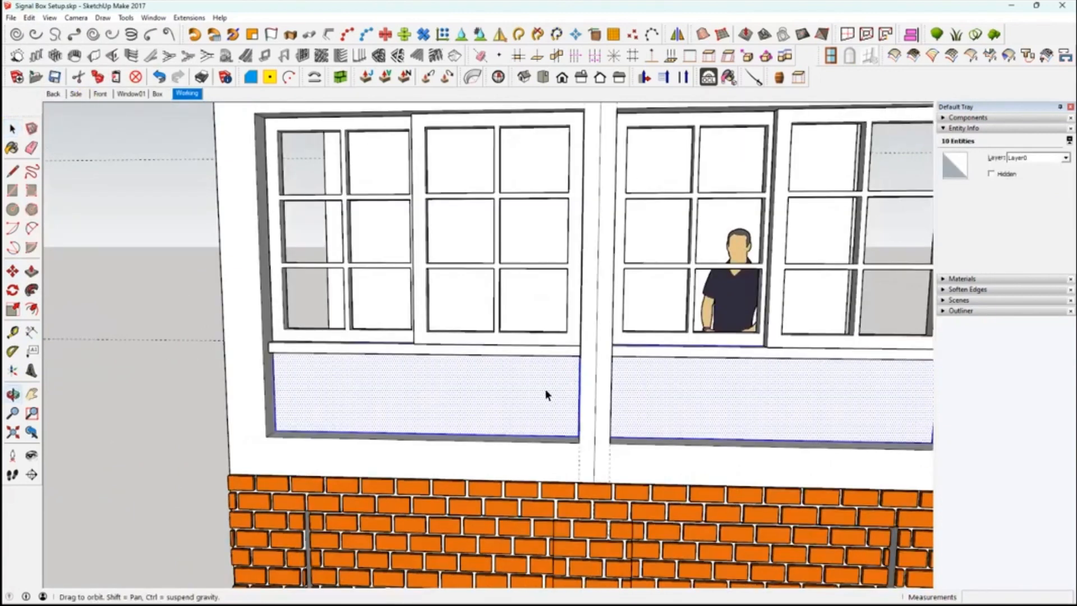
Select the first opening's panel face with its vertical side edge and clad it using the Oob preset 001 Wood cladding.
middle_click_drag(260, 401, 274, 408)
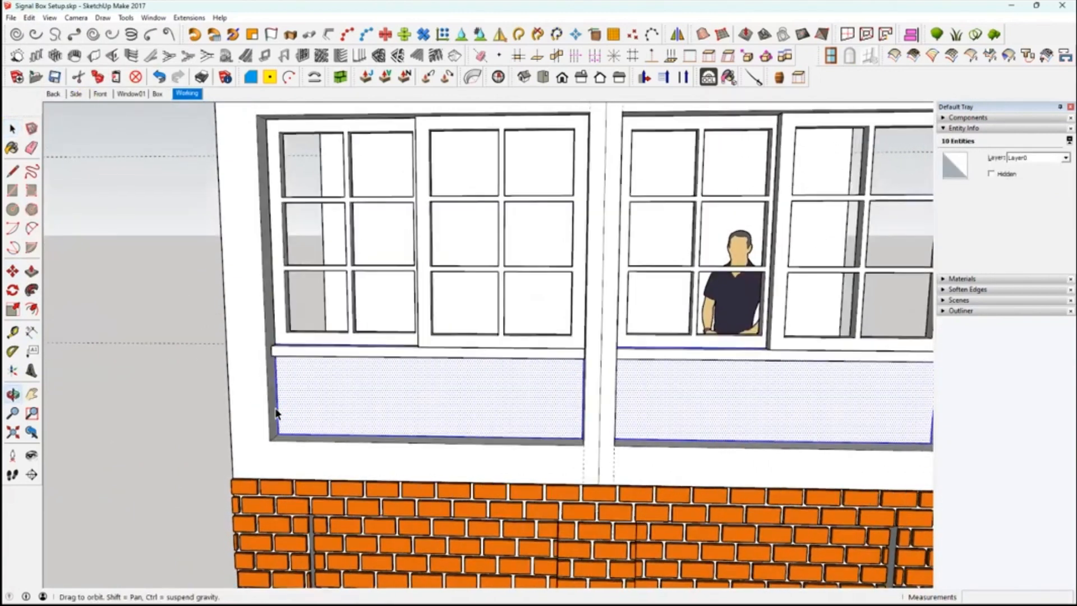
left_click(280, 416)
left_click(278, 411, "ctrl")
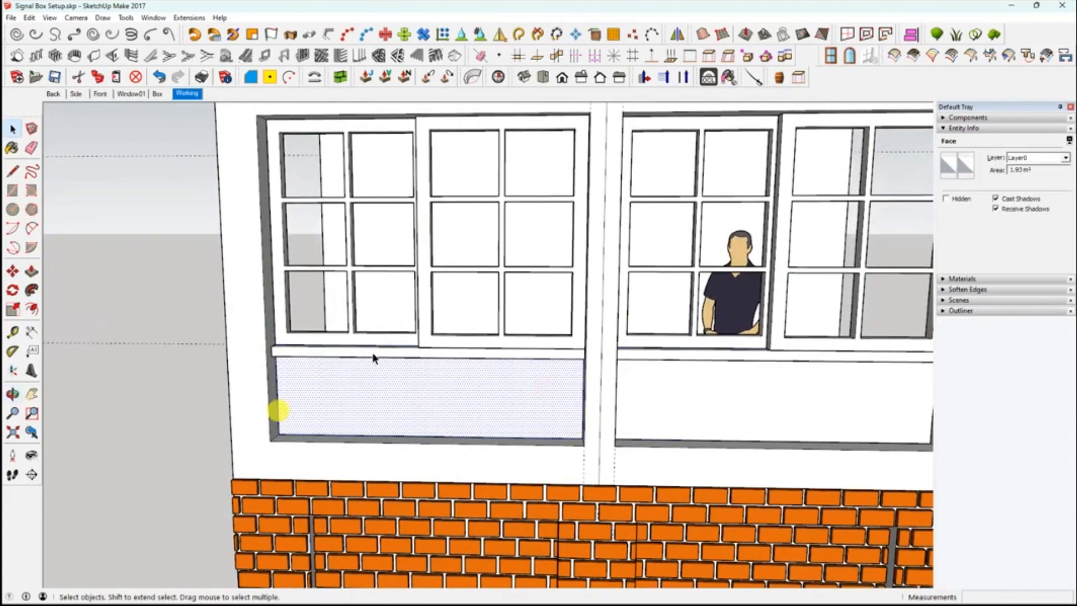
left_click(340, 77)
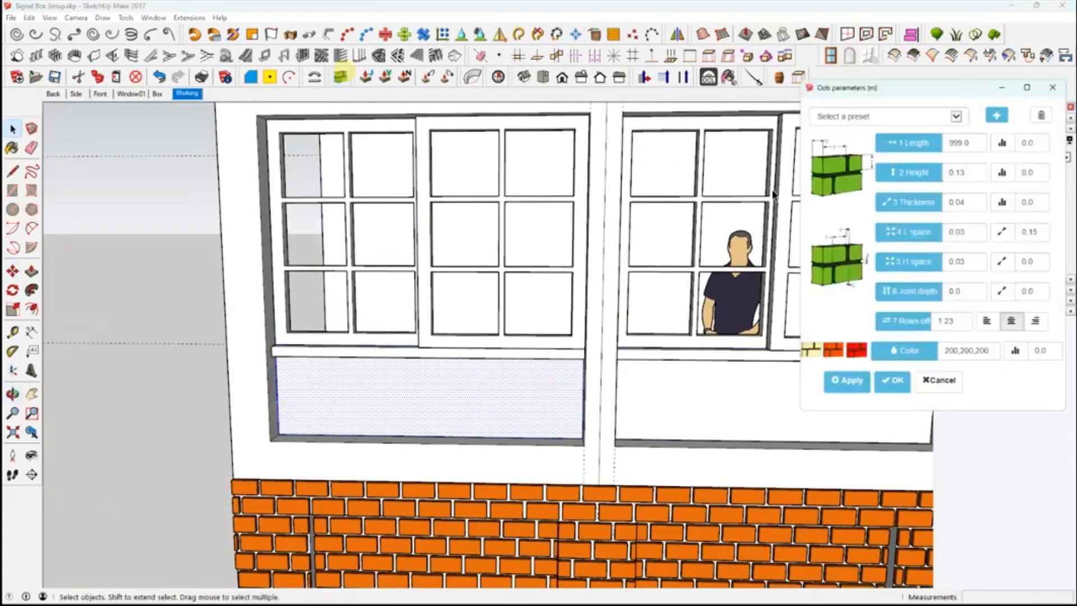
left_click(897, 116)
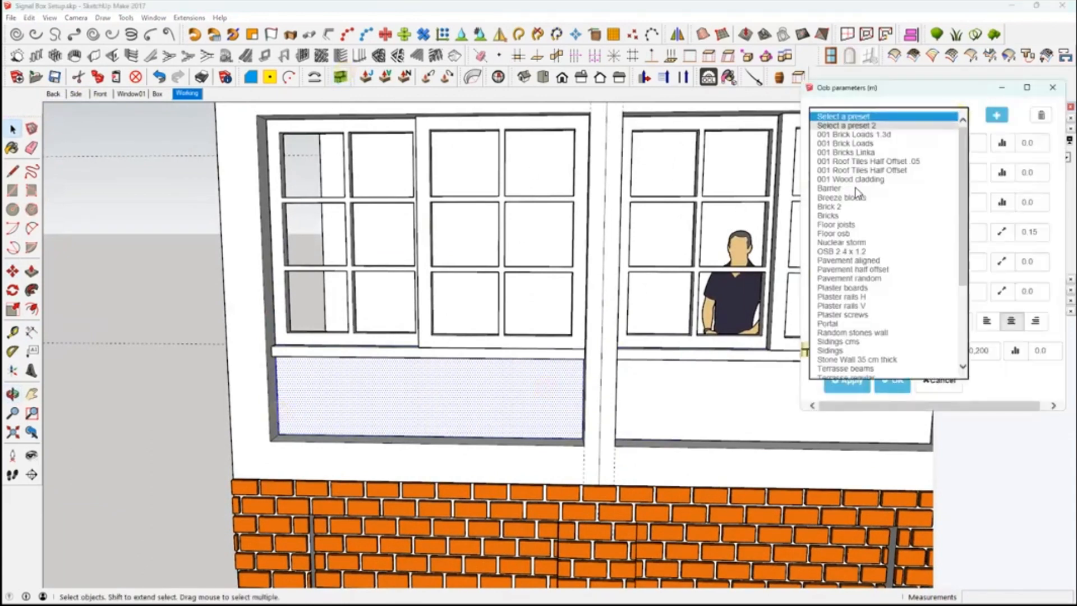
left_click(870, 181)
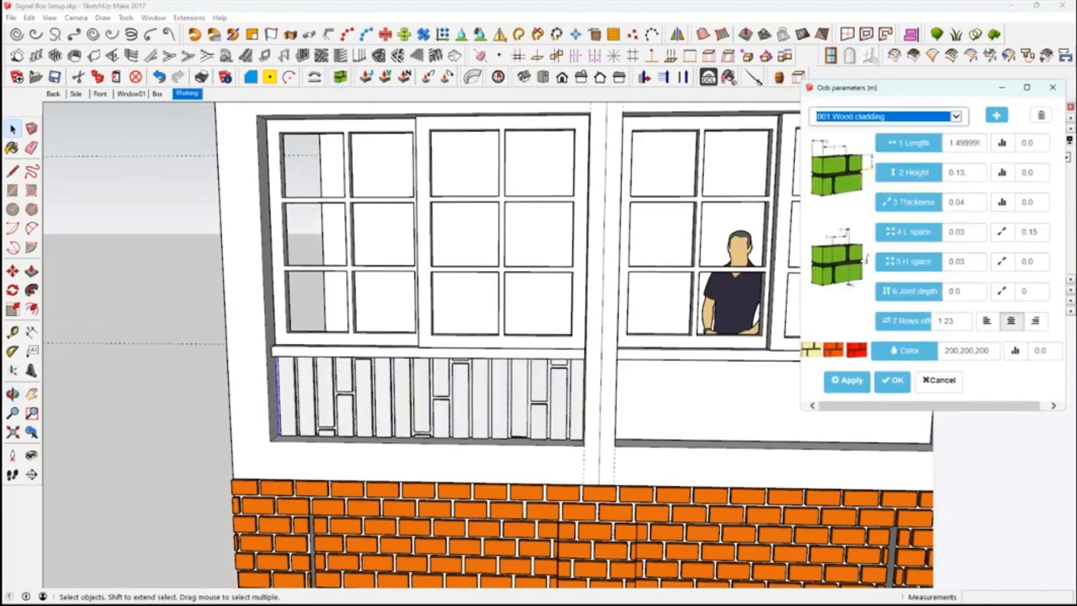
Set the cladding board length to 99 m for the first panel.
left_click(957, 142)
double_click(959, 143)
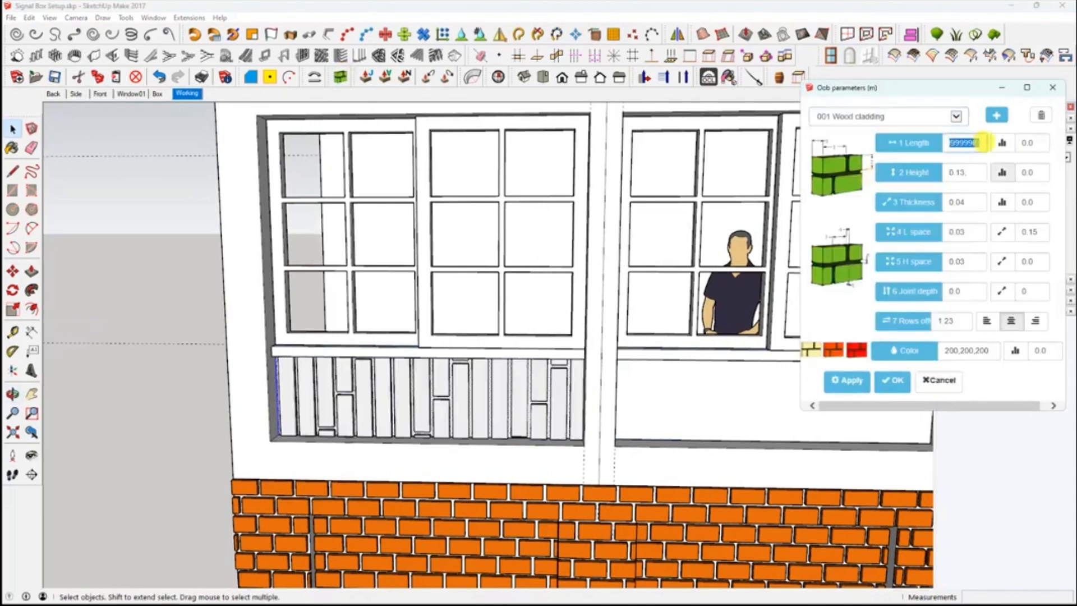
type("99")
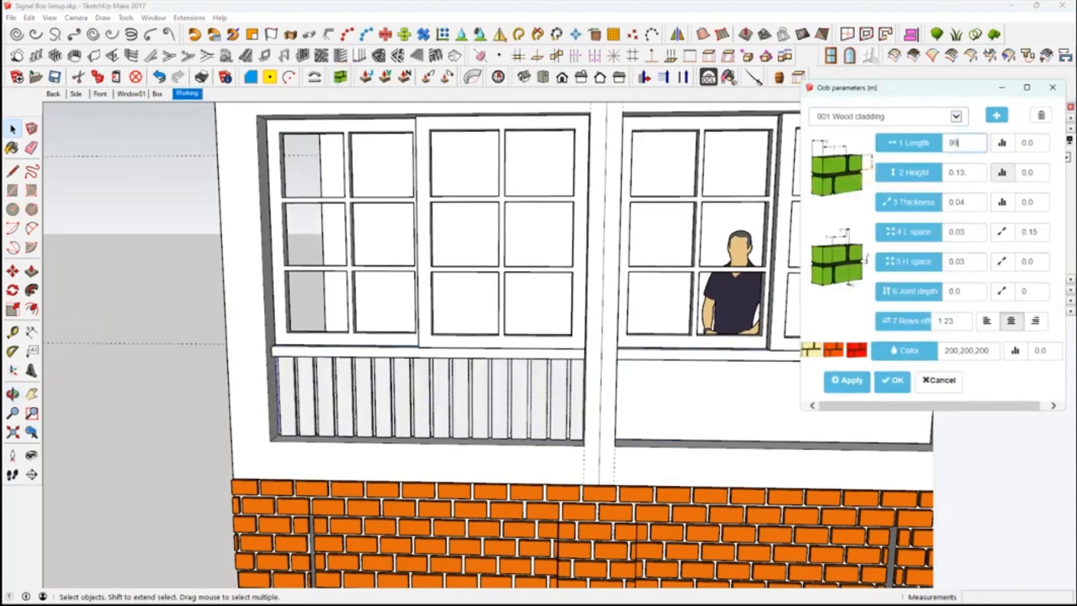
Select the second opening's panel face together with its bottom edge to apply the 001 Wood cladding settings there.
left_click(729, 393)
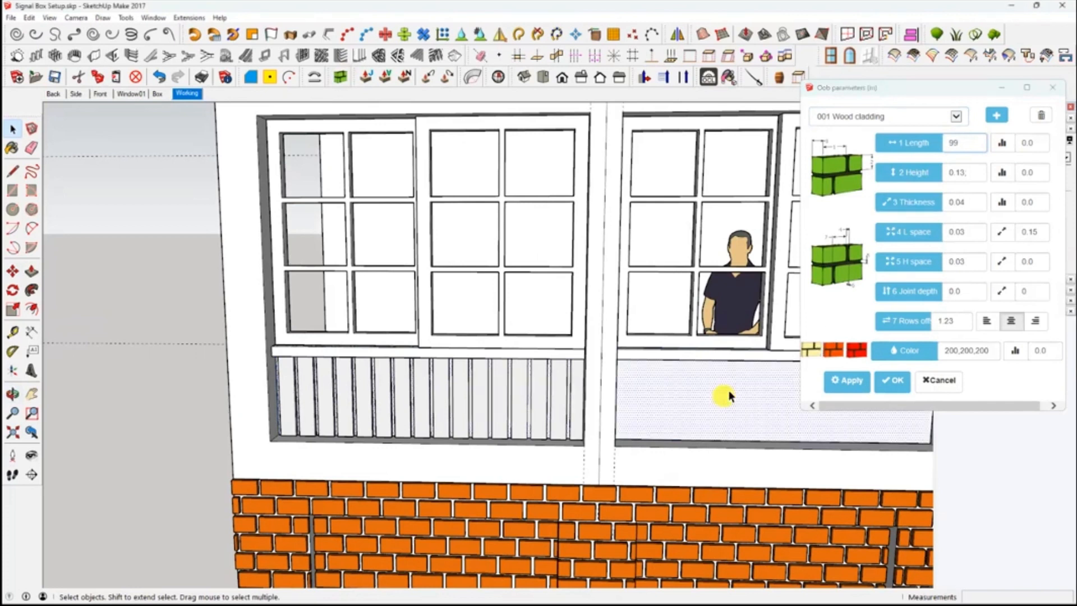
left_click(735, 442)
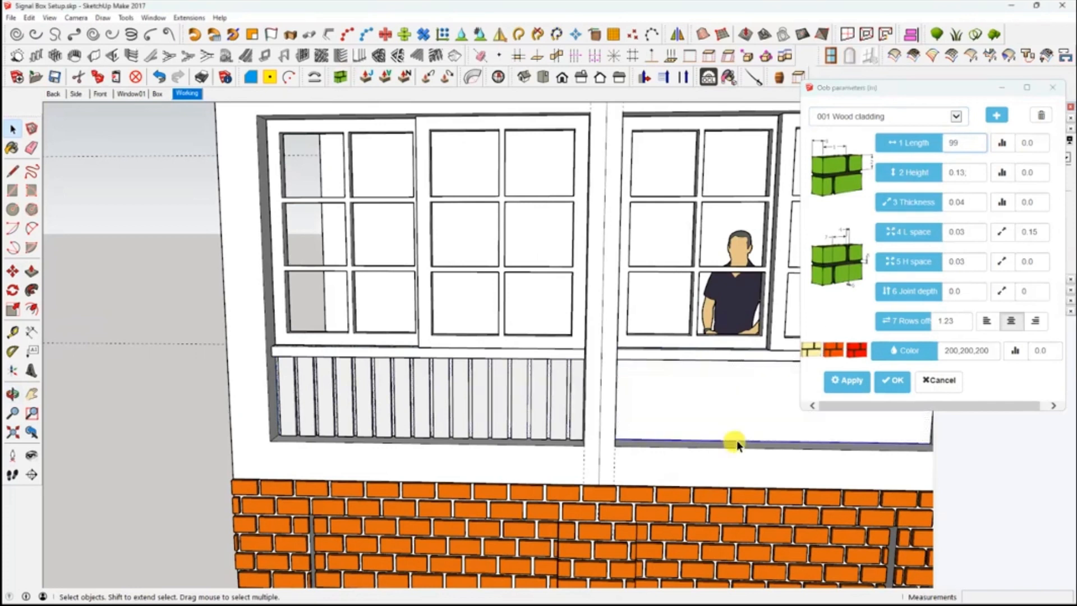
left_click(853, 381)
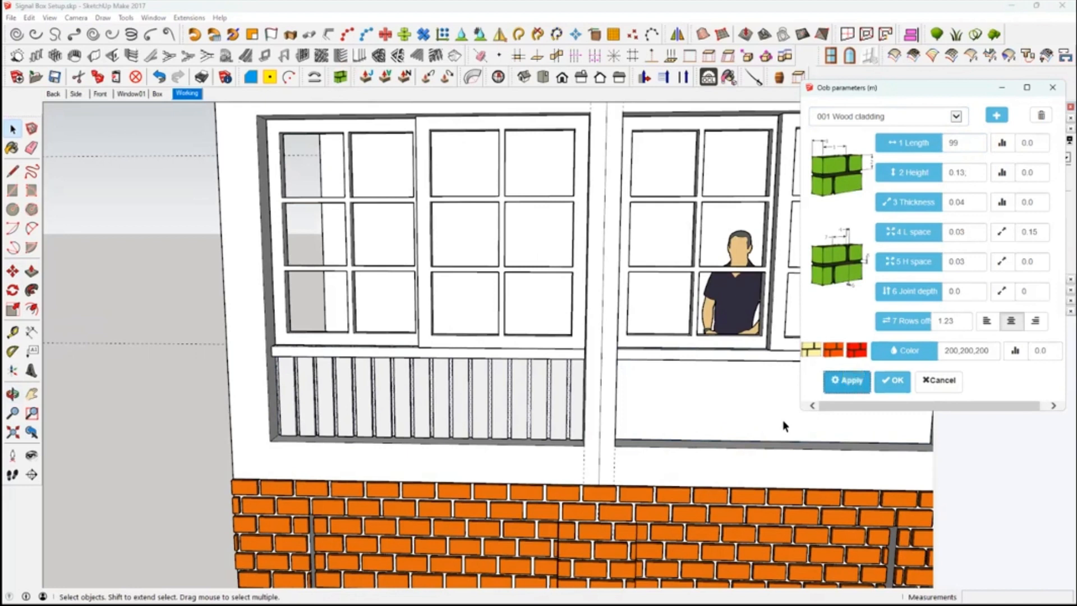
left_click(742, 410)
left_click(748, 443)
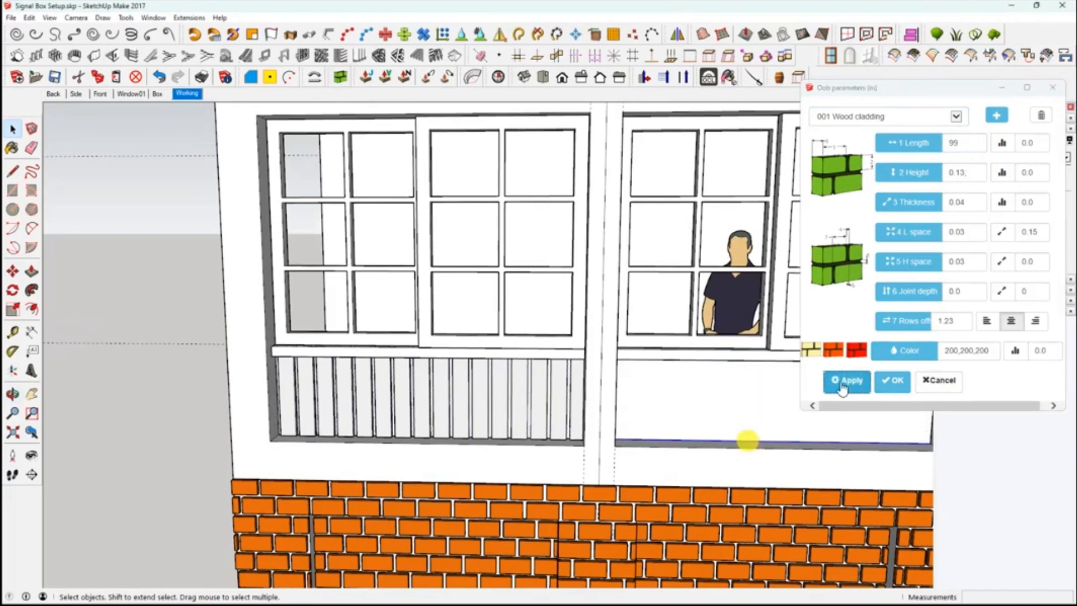
left_click(721, 402)
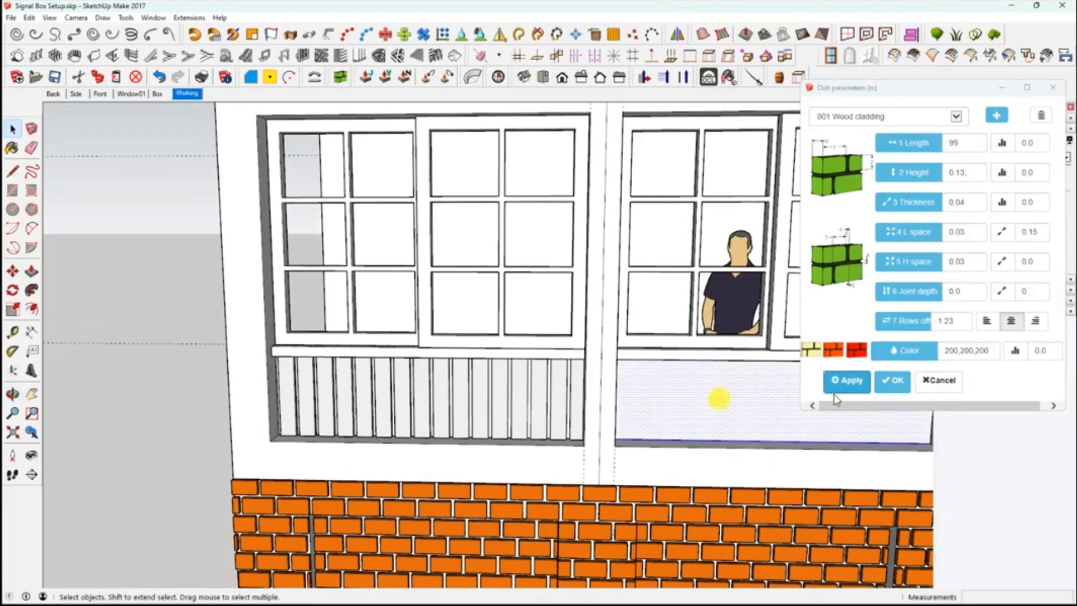